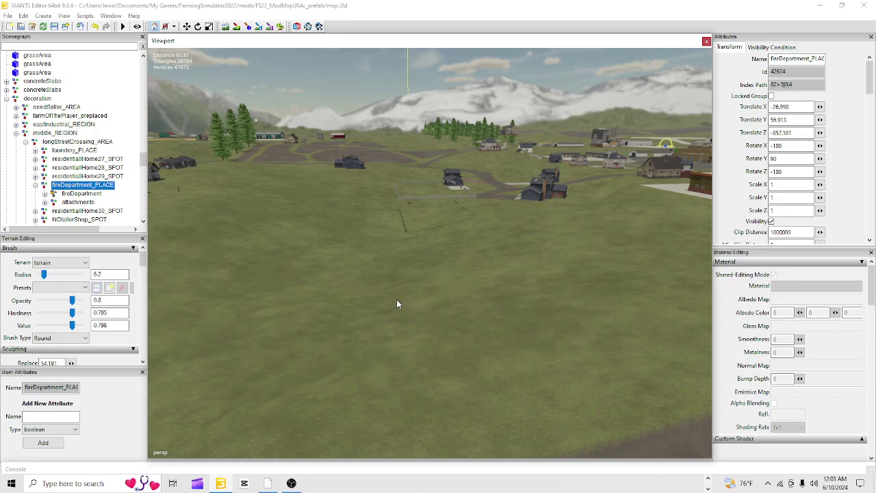
# Step: Examine the fire department building, its concrete lot and the neighbouring street and gas station from several angles
pyautogui.keyDown('alt'); pyautogui.moveTo(397, 300); pyautogui.dragTo(269, 292); pyautogui.keyUp('alt')
pyautogui.press('f')
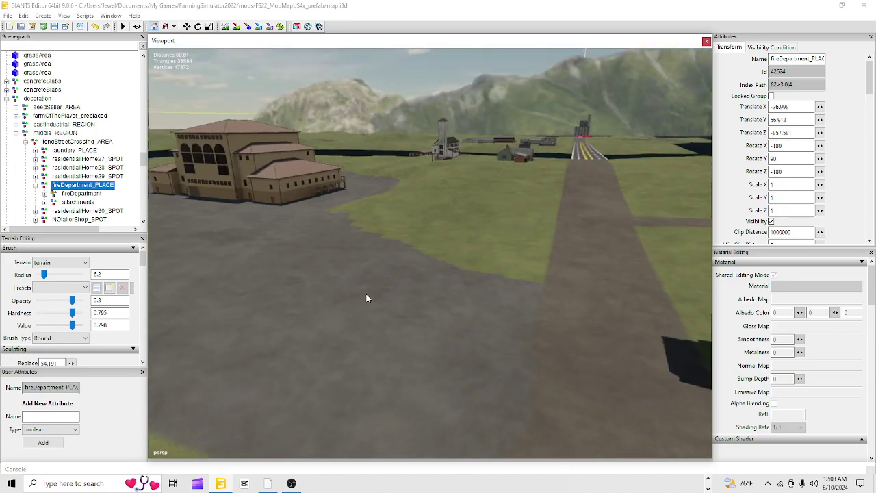
pyautogui.keyDown('alt'); pyautogui.moveTo(366, 298); pyautogui.dragTo(411, 189); pyautogui.keyUp('alt')
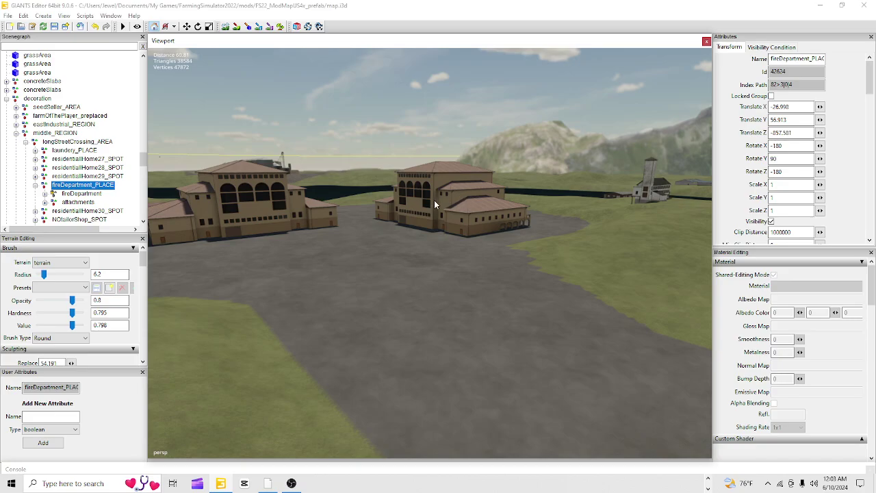
pyautogui.press('f')
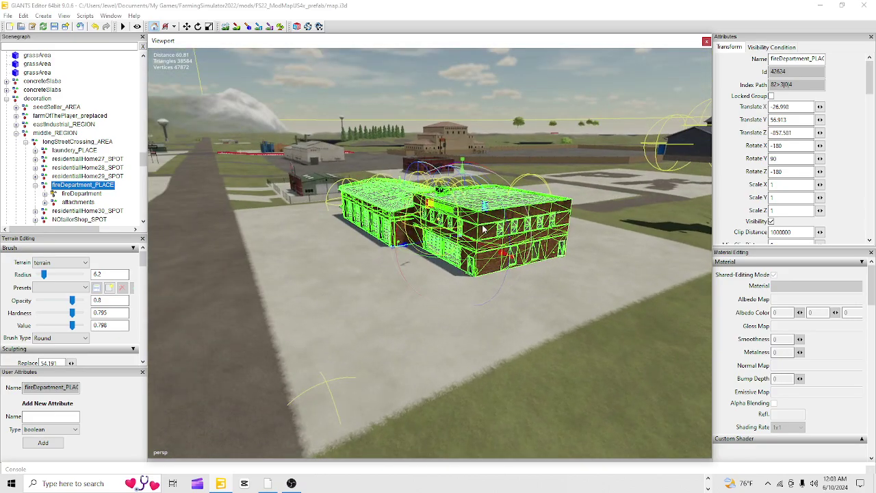
pyautogui.keyDown('alt'); pyautogui.moveTo(417, 327); pyautogui.dragTo(347, 303); pyautogui.keyUp('alt')
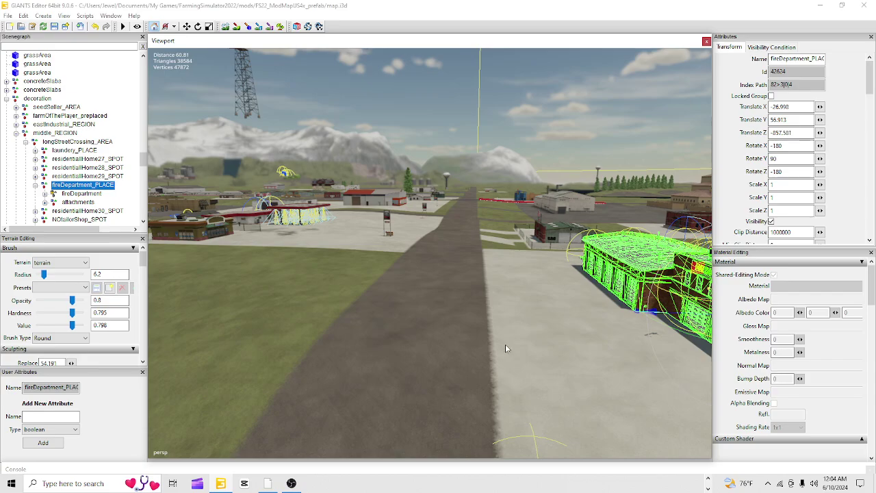
pyautogui.keyDown('alt'); pyautogui.moveTo(403, 297); pyautogui.dragTo(405, 271); pyautogui.keyUp('alt')
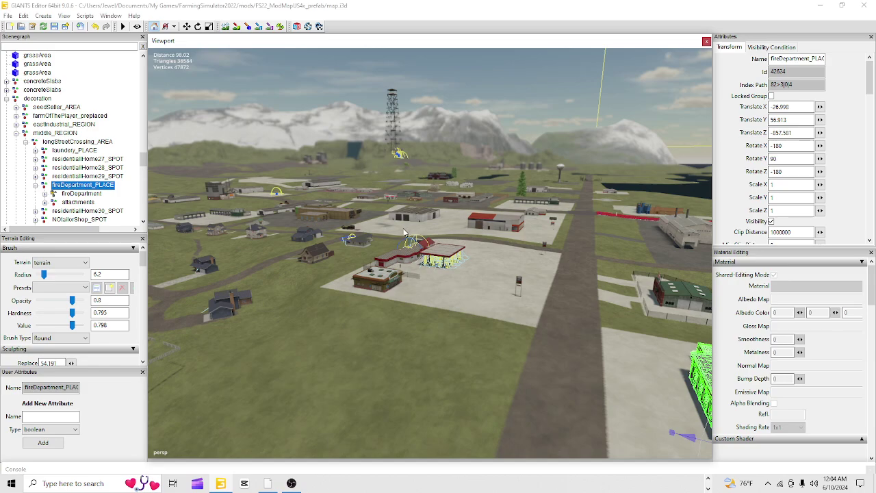
pyautogui.keyDown('alt'); pyautogui.moveTo(513, 431); pyautogui.dragTo(408, 344); pyautogui.keyUp('alt')
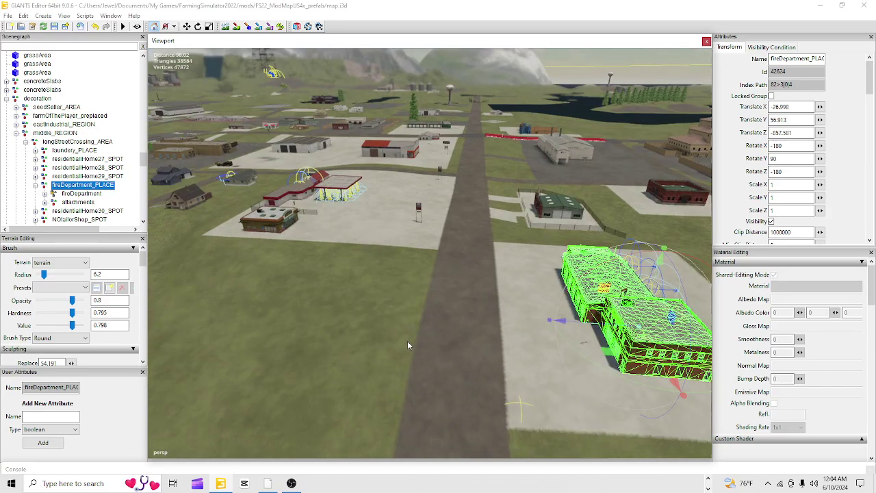
pyautogui.keyDown('alt'); pyautogui.moveTo(409, 344); pyautogui.dragTo(667, 116, button='right'); pyautogui.keyUp('alt')
pyautogui.keyDown('alt'); pyautogui.moveTo(424, 233); pyautogui.dragTo(537, 147, button='right'); pyautogui.keyUp('alt')
pyautogui.keyDown('alt'); pyautogui.moveTo(538, 148); pyautogui.dragTo(356, 219); pyautogui.keyUp('alt')
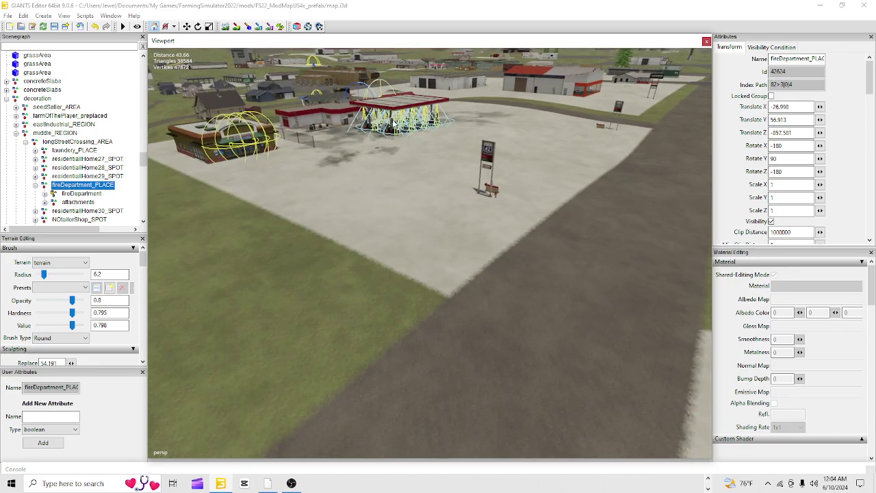
pyautogui.keyDown('alt'); pyautogui.moveTo(399, 127); pyautogui.dragTo(491, 71); pyautogui.keyUp('alt')
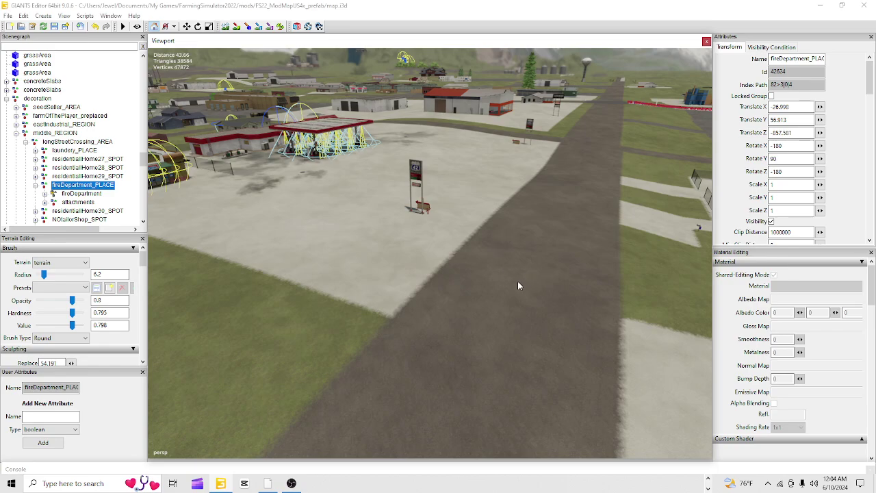
pyautogui.moveTo(501, 283); pyautogui.dragTo(297, 395, button='middle')
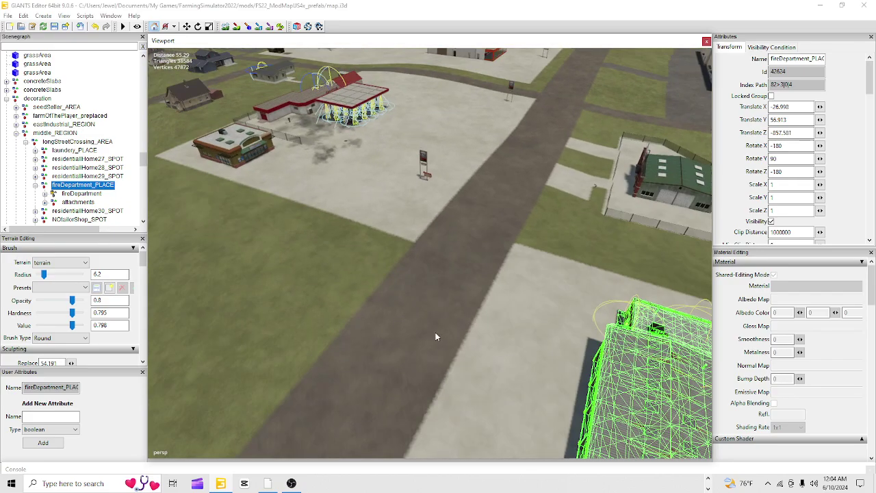
pyautogui.moveTo(436, 332); pyautogui.dragTo(749, 168, button='middle')
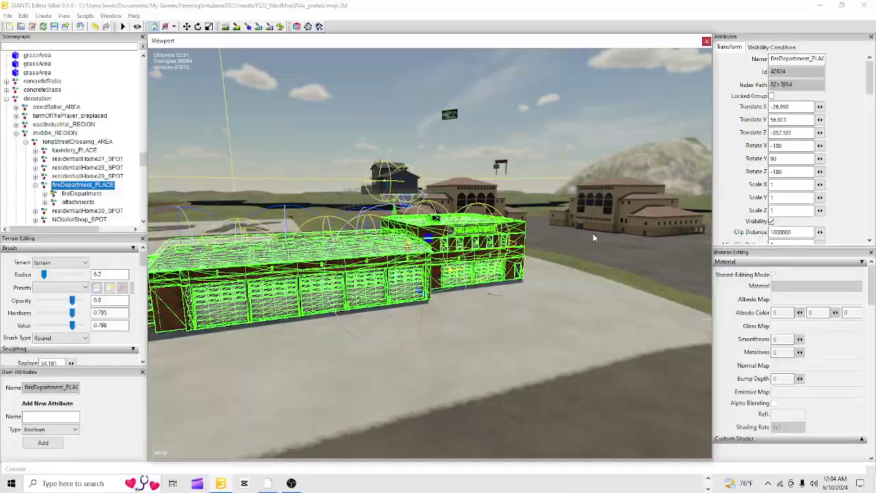
pyautogui.keyDown('alt'); pyautogui.moveTo(594, 236); pyautogui.dragTo(574, 223, button='right'); pyautogui.keyUp('alt')
pyautogui.keyDown('alt'); pyautogui.moveTo(574, 223); pyautogui.dragTo(555, 215); pyautogui.keyUp('alt')
pyautogui.keyDown('alt'); pyautogui.moveTo(555, 215); pyautogui.dragTo(524, 241, button='right'); pyautogui.keyUp('alt')
pyautogui.keyDown('alt'); pyautogui.moveTo(524, 242); pyautogui.dragTo(381, 106); pyautogui.keyUp('alt')
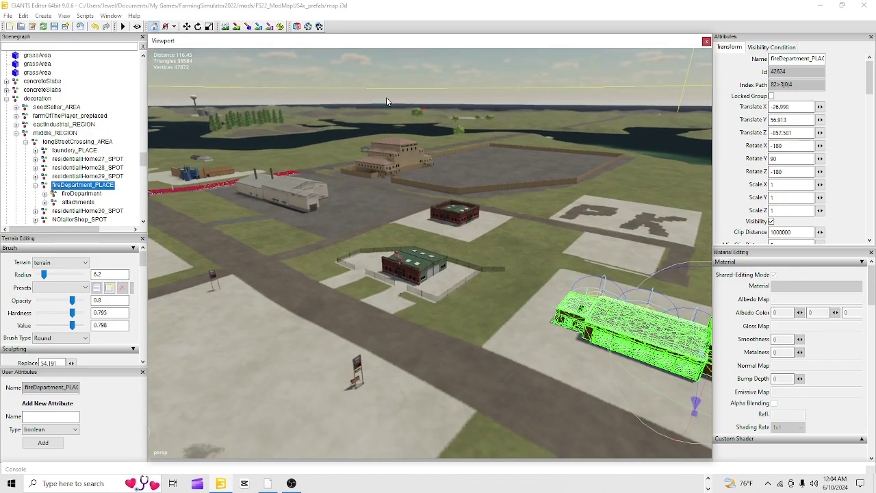
pyautogui.keyDown('alt'); pyautogui.moveTo(585, 381); pyautogui.dragTo(511, 356); pyautogui.keyUp('alt')
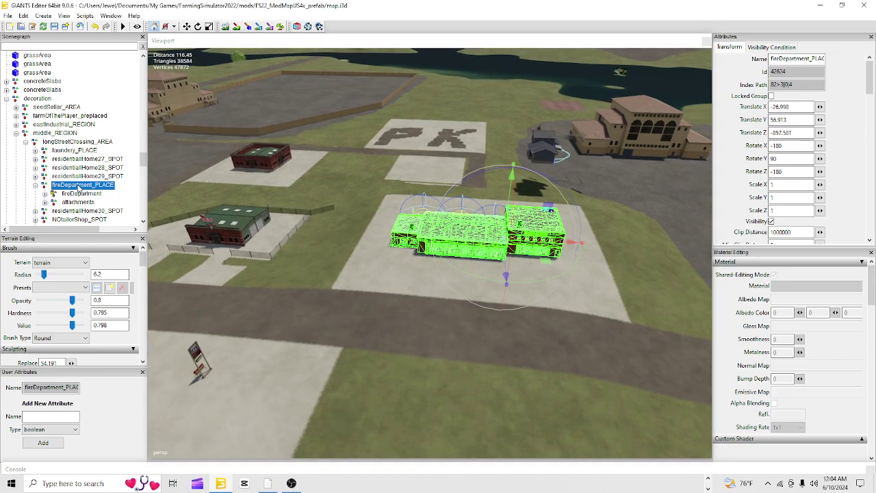
# Step: Duplicate the fireDepartment_PLACE group, including its building and attachments, within longStreetCrossing_AREA
pyautogui.click(35, 185)
pyautogui.click(35, 186)
pyautogui.click(66, 195)
pyautogui.click(76, 186)
pyautogui.click(35, 186)
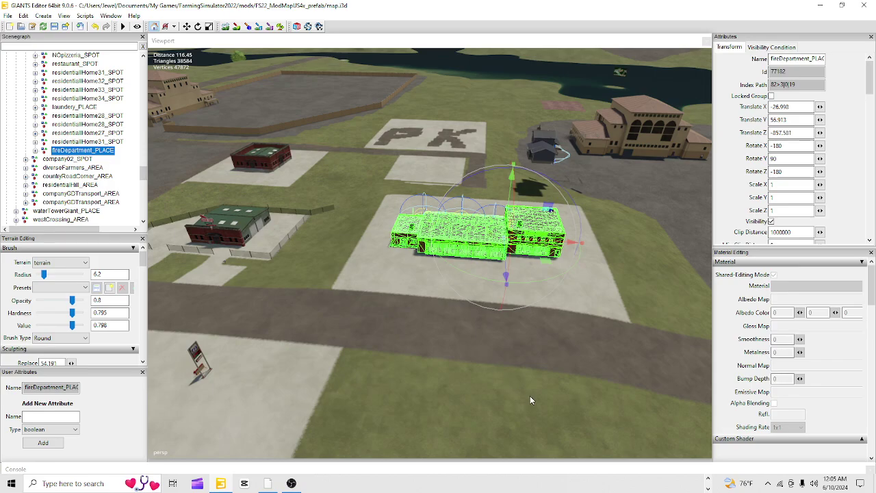
# Step: Survey the map beyond the town, across the river and past the farm buildings, for a site for the fire department copy
pyautogui.keyDown('alt'); pyautogui.moveTo(530, 396); pyautogui.dragTo(464, 309); pyautogui.keyUp('alt')
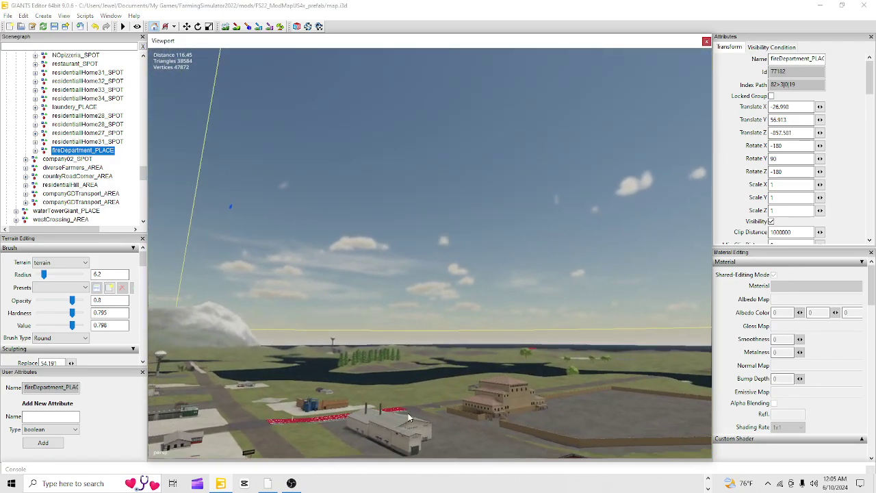
pyautogui.keyDown('alt'); pyautogui.moveTo(408, 414); pyautogui.dragTo(679, 60, button='right'); pyautogui.keyUp('alt')
pyautogui.keyDown('alt'); pyautogui.moveTo(530, 186); pyautogui.dragTo(529, 240); pyautogui.keyUp('alt')
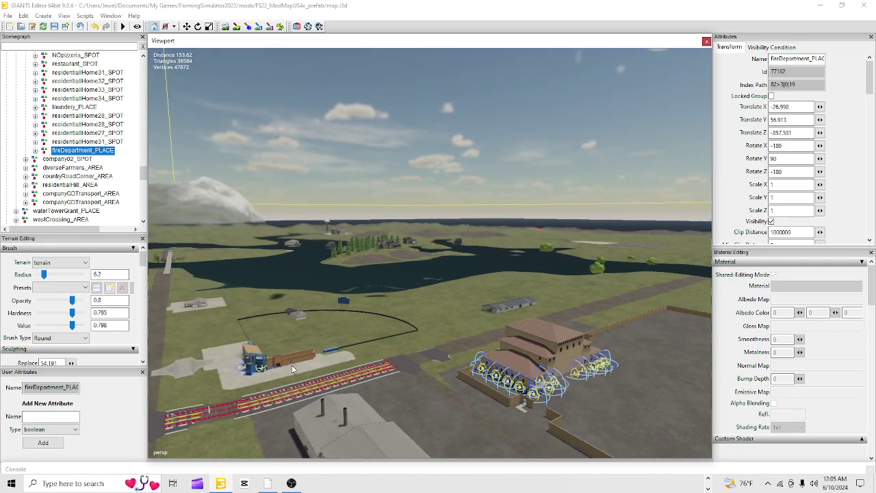
pyautogui.keyDown('alt'); pyautogui.moveTo(292, 370); pyautogui.dragTo(601, 153, button='right'); pyautogui.keyUp('alt')
pyautogui.keyDown('alt'); pyautogui.moveTo(416, 230); pyautogui.dragTo(866, 20, button='right'); pyautogui.keyUp('alt')
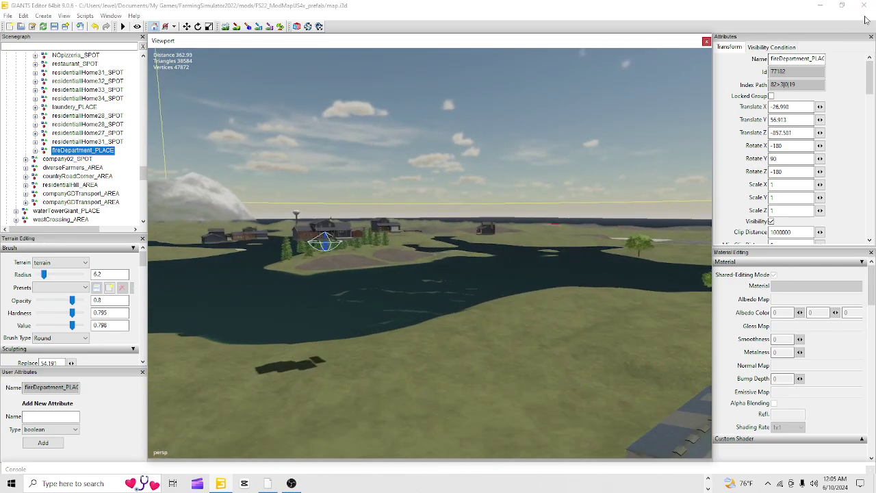
pyautogui.keyDown('alt'); pyautogui.moveTo(272, 285); pyautogui.dragTo(548, 185, button='right'); pyautogui.keyUp('alt')
pyautogui.keyDown('alt'); pyautogui.moveTo(317, 389); pyautogui.dragTo(162, 212); pyautogui.keyUp('alt')
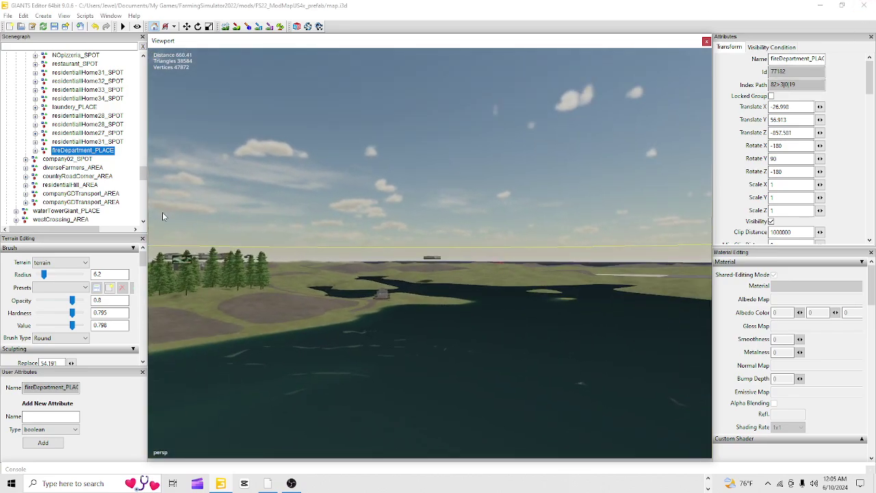
pyautogui.keyDown('alt'); pyautogui.moveTo(319, 381); pyautogui.dragTo(520, 199, button='right'); pyautogui.keyUp('alt')
pyautogui.keyDown('alt'); pyautogui.moveTo(431, 206); pyautogui.dragTo(860, 6, button='right'); pyautogui.keyUp('alt')
pyautogui.keyDown('alt'); pyautogui.moveTo(850, 55); pyautogui.dragTo(864, 34, button='right'); pyautogui.keyUp('alt')
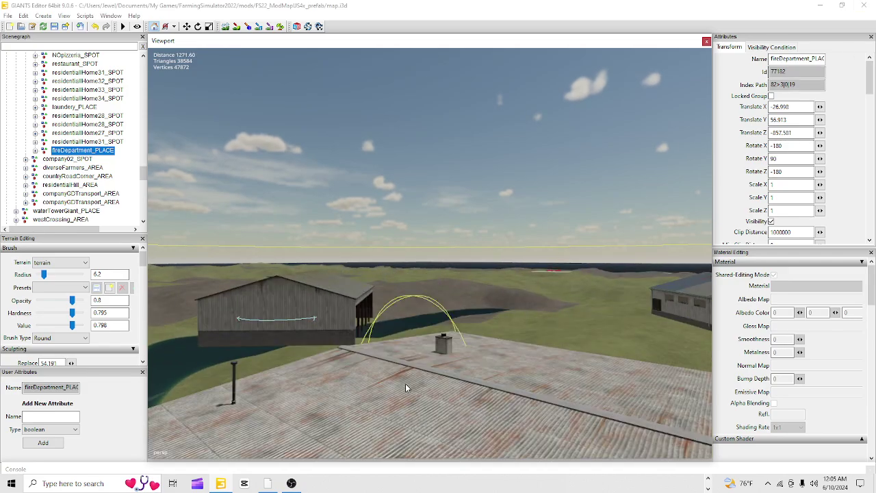
pyautogui.keyDown('alt'); pyautogui.moveTo(503, 334); pyautogui.dragTo(251, 422, button='right'); pyautogui.keyUp('alt')
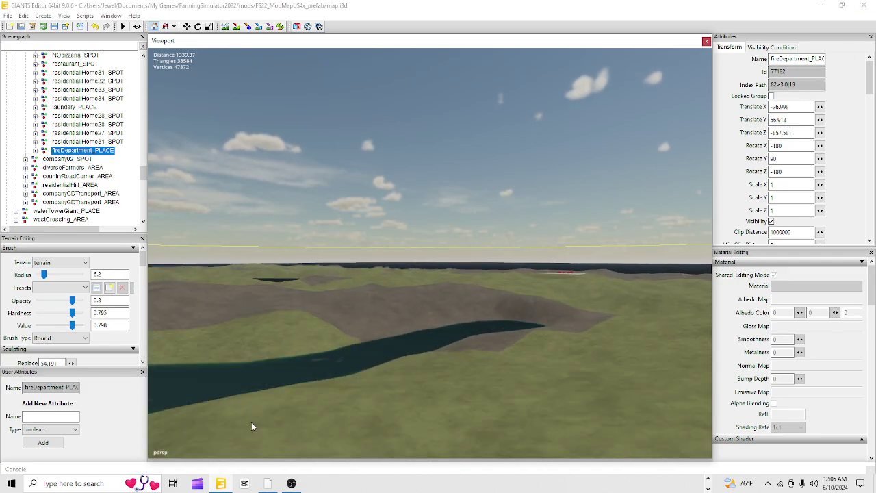
pyautogui.keyDown('alt'); pyautogui.moveTo(251, 422); pyautogui.dragTo(277, 452); pyautogui.keyUp('alt')
pyautogui.keyDown('alt'); pyautogui.moveTo(276, 452); pyautogui.dragTo(643, 116, button='right'); pyautogui.keyUp('alt')
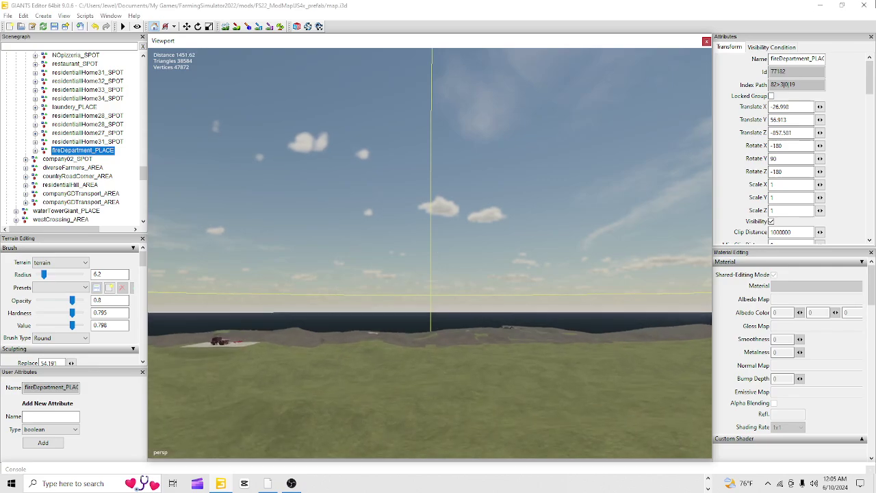
pyautogui.keyDown('alt'); pyautogui.moveTo(422, 362); pyautogui.dragTo(750, 133, button='right'); pyautogui.keyUp('alt')
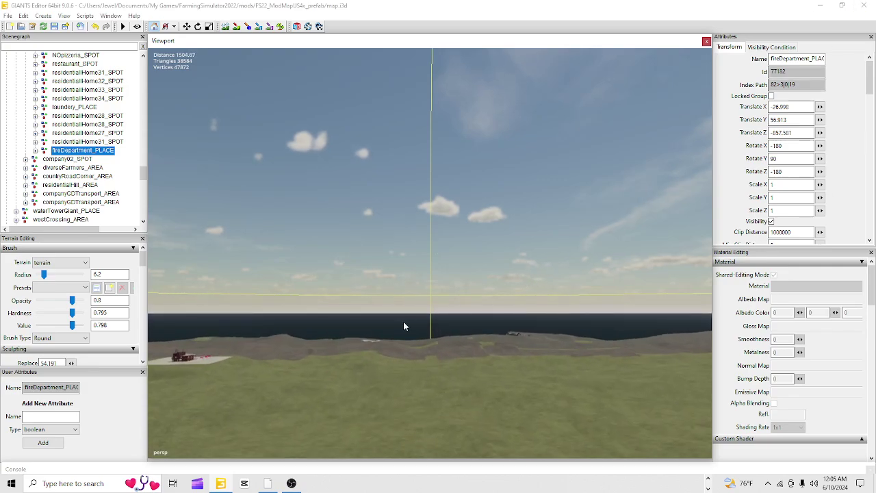
pyautogui.keyDown('alt'); pyautogui.moveTo(403, 322); pyautogui.dragTo(868, 4, button='right'); pyautogui.keyUp('alt')
# Step: Inspect the outlying road and the fenced brick building lot next to the gas station
pyautogui.keyDown('alt'); pyautogui.moveTo(415, 414); pyautogui.dragTo(723, 285); pyautogui.keyUp('alt')
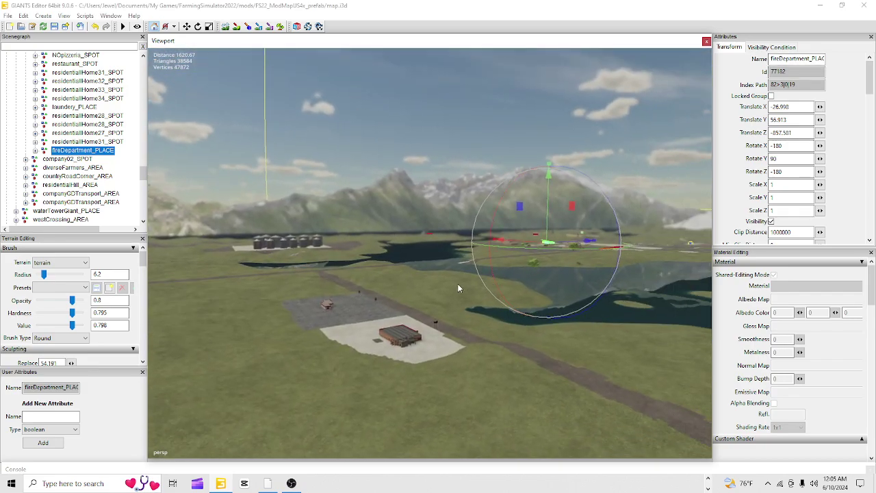
pyautogui.keyDown('alt'); pyautogui.moveTo(458, 284); pyautogui.dragTo(692, 297); pyautogui.keyUp('alt')
pyautogui.keyDown('alt'); pyautogui.moveTo(423, 350); pyautogui.dragTo(868, 4, button='right'); pyautogui.keyUp('alt')
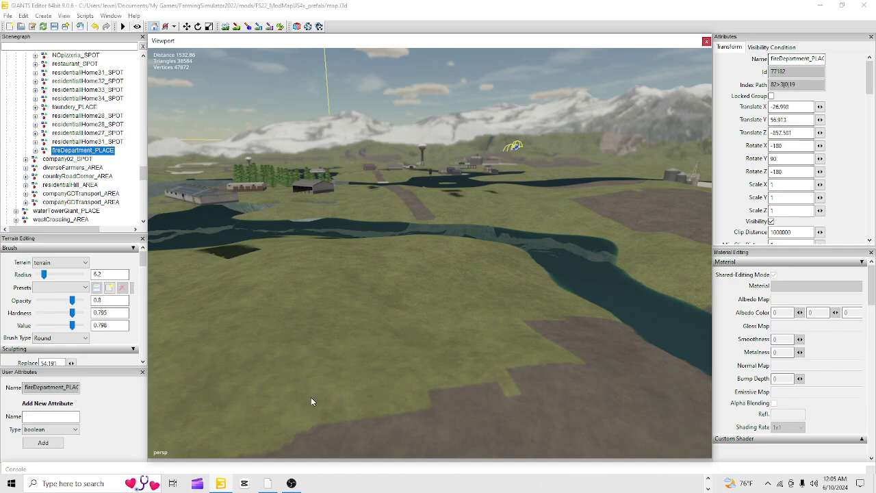
pyautogui.keyDown('alt'); pyautogui.moveTo(311, 397); pyautogui.dragTo(815, 13, button='right'); pyautogui.keyUp('alt')
pyautogui.keyDown('alt'); pyautogui.moveTo(472, 253); pyautogui.dragTo(330, 191); pyautogui.keyUp('alt')
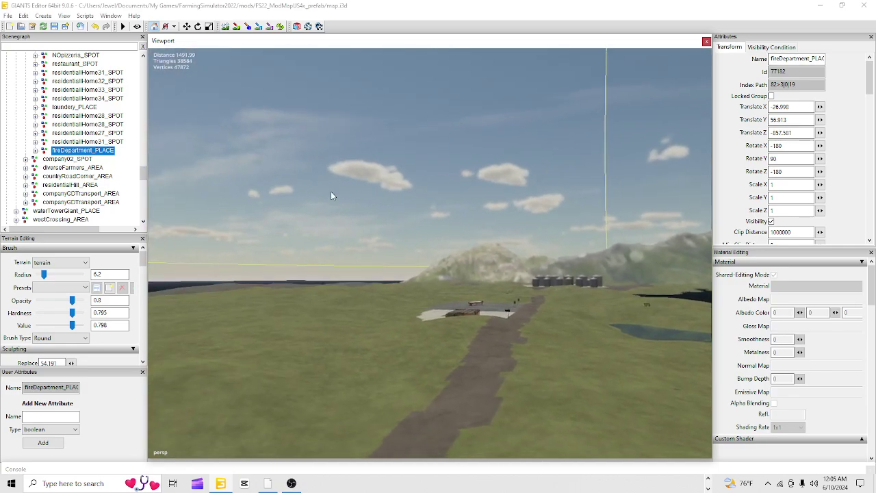
pyautogui.keyDown('alt'); pyautogui.moveTo(435, 279); pyautogui.dragTo(478, 231, button='right'); pyautogui.keyUp('alt')
pyautogui.keyDown('alt'); pyautogui.moveTo(478, 231); pyautogui.dragTo(412, 358); pyautogui.keyUp('alt')
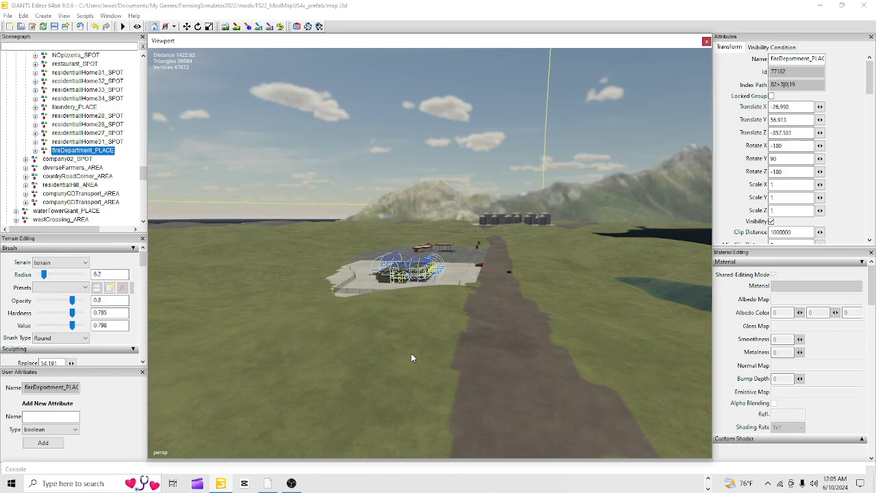
pyautogui.keyDown('alt'); pyautogui.moveTo(411, 358); pyautogui.dragTo(598, 181, button='right'); pyautogui.keyUp('alt')
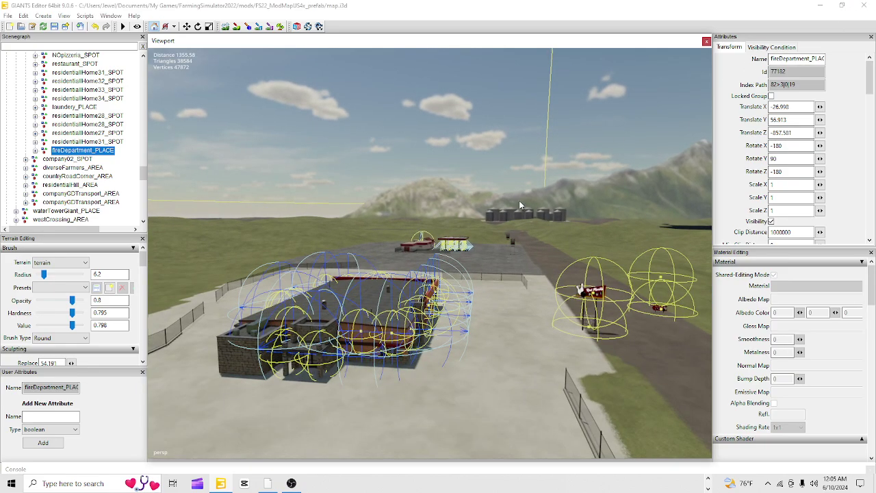
pyautogui.keyDown('alt'); pyautogui.moveTo(530, 205); pyautogui.dragTo(504, 248); pyautogui.keyUp('alt')
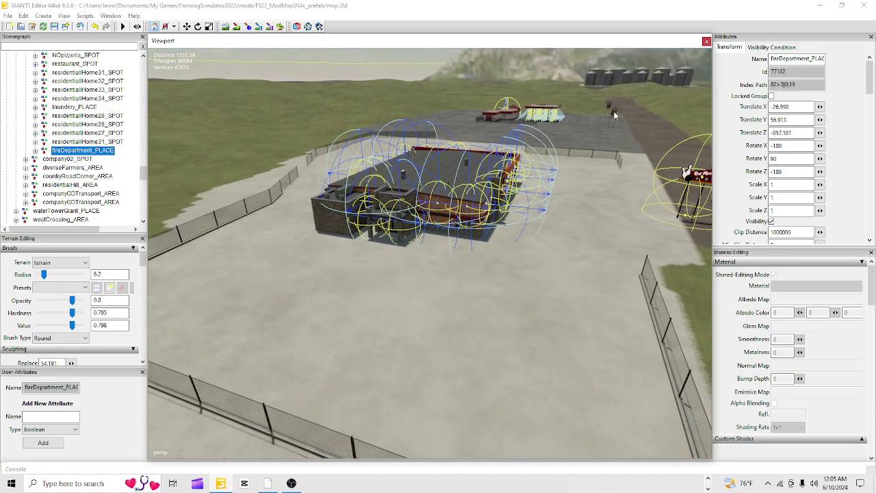
pyautogui.keyDown('alt'); pyautogui.moveTo(613, 136); pyautogui.dragTo(357, 386); pyautogui.keyUp('alt')
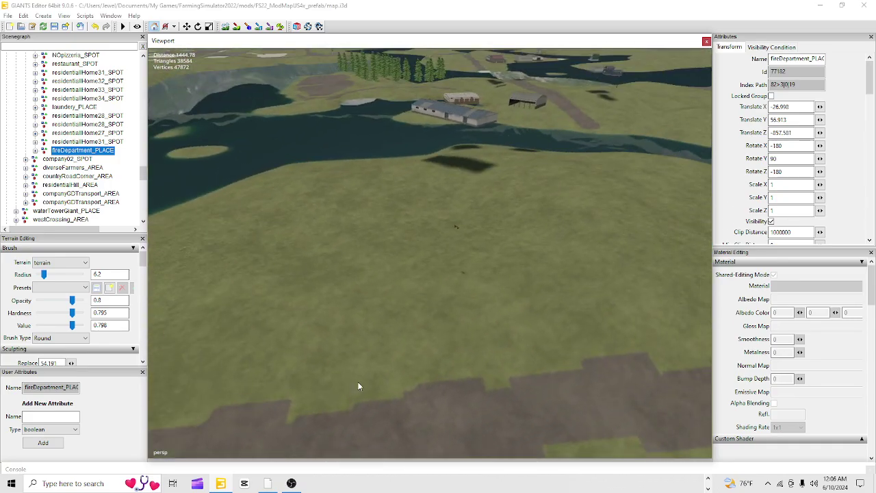
# Step: Survey the grassland and dirt roads across the river from the farm buildings for a fire department site
pyautogui.keyDown('alt'); pyautogui.moveTo(365, 328); pyautogui.dragTo(410, 291); pyautogui.keyUp('alt')
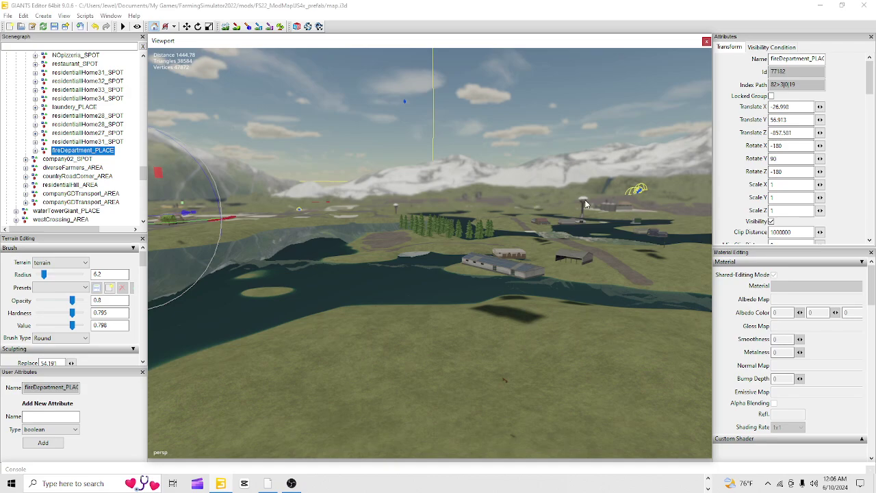
pyautogui.keyDown('alt'); pyautogui.moveTo(585, 204); pyautogui.dragTo(527, 365); pyautogui.keyUp('alt')
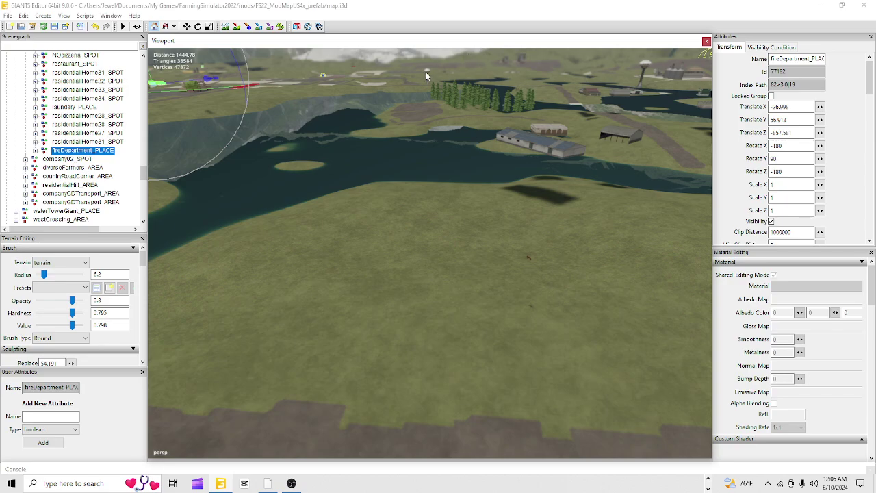
pyautogui.keyDown('alt'); pyautogui.moveTo(613, 297); pyautogui.dragTo(543, 266); pyautogui.keyUp('alt')
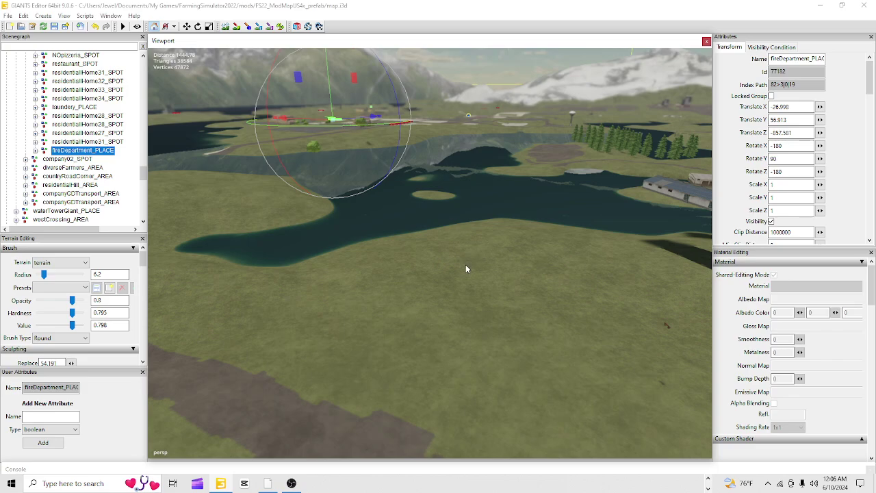
pyautogui.keyDown('alt'); pyautogui.moveTo(458, 299); pyautogui.dragTo(489, 354); pyautogui.keyUp('alt')
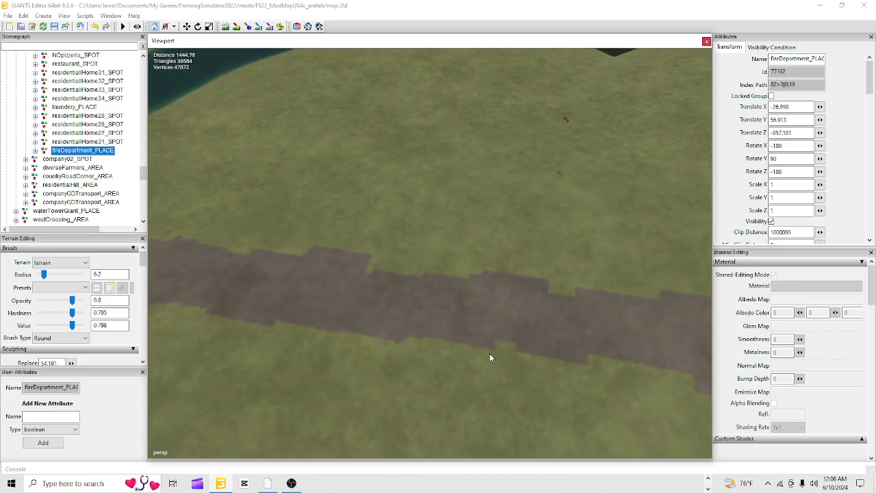
pyautogui.keyDown('alt'); pyautogui.moveTo(490, 354); pyautogui.dragTo(874, 56, button='right'); pyautogui.keyUp('alt')
pyautogui.keyDown('alt'); pyautogui.moveTo(387, 331); pyautogui.dragTo(404, 351, button='right'); pyautogui.keyUp('alt')
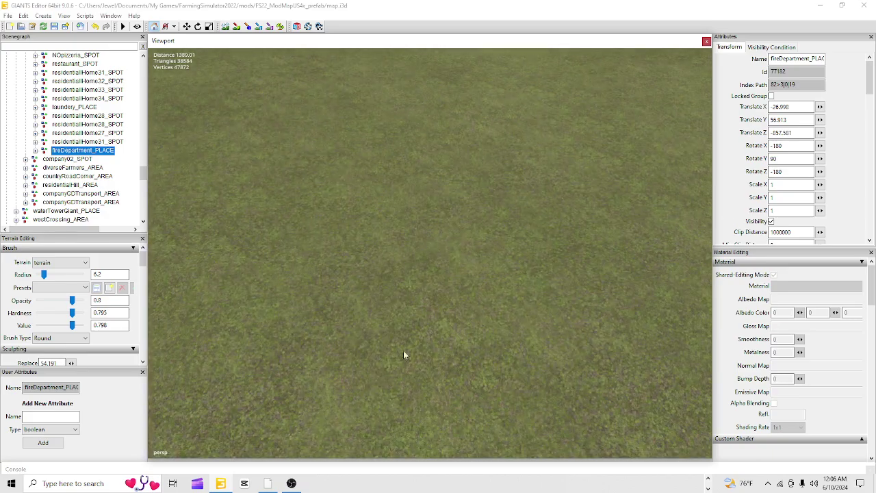
pyautogui.keyDown('alt'); pyautogui.moveTo(403, 350); pyautogui.dragTo(536, 288); pyautogui.keyUp('alt')
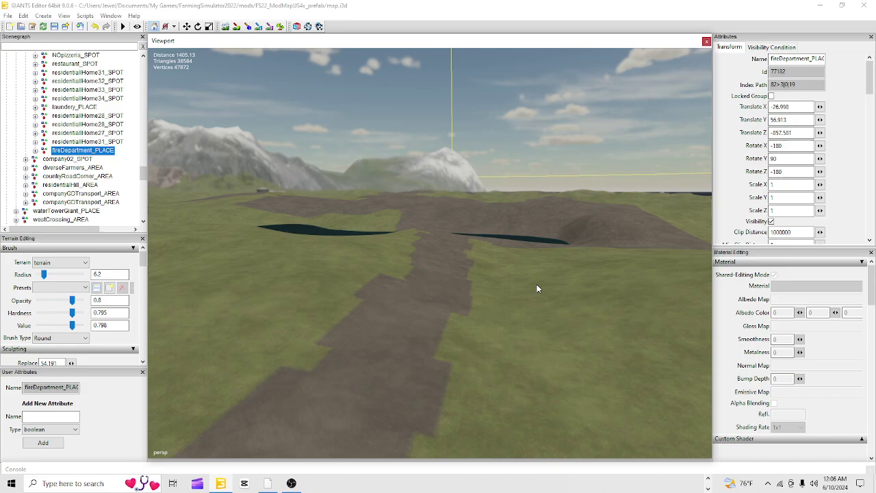
pyautogui.keyDown('alt'); pyautogui.moveTo(329, 370); pyautogui.dragTo(462, 358); pyautogui.keyUp('alt')
pyautogui.keyDown('alt'); pyautogui.moveTo(492, 197); pyautogui.dragTo(250, 364); pyautogui.keyUp('alt')
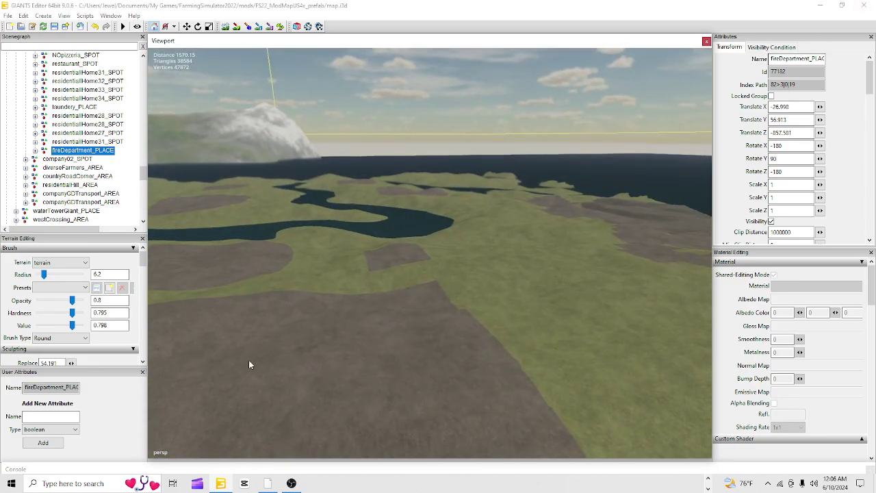
pyautogui.keyDown('alt'); pyautogui.moveTo(202, 422); pyautogui.dragTo(229, 300); pyautogui.keyUp('alt')
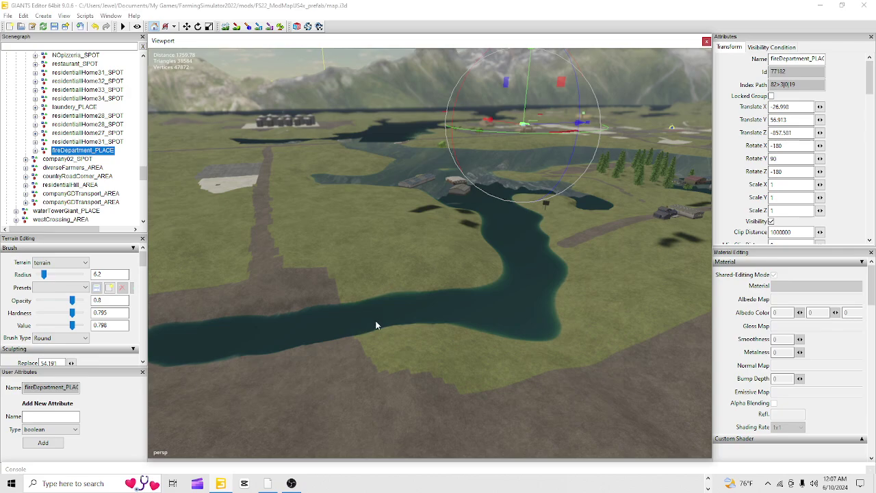
pyautogui.keyDown('alt'); pyautogui.moveTo(389, 352); pyautogui.dragTo(555, 300); pyautogui.keyUp('alt')
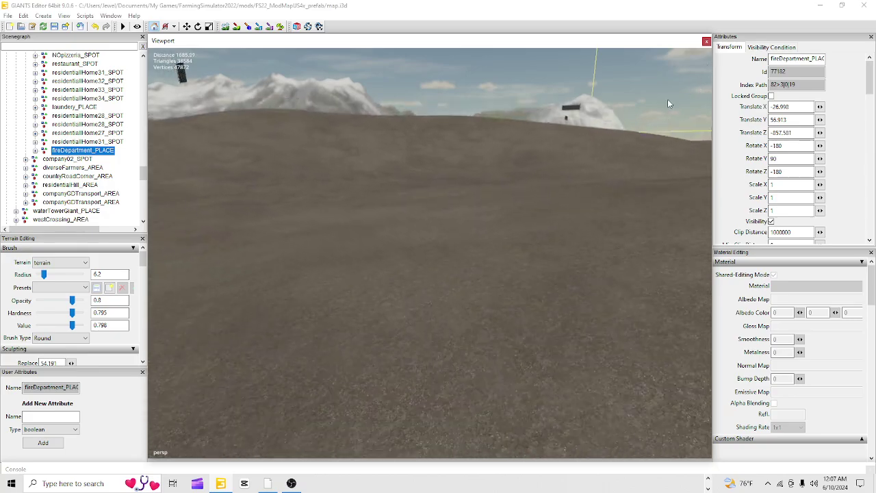
# Step: Examine the wider map from above, covering the fields, river bends, industrial lots and rocky coastline
pyautogui.moveTo(442, 227); pyautogui.dragTo(225, 217, button='right')
pyautogui.keyDown('alt'); pyautogui.moveTo(529, 133); pyautogui.dragTo(181, 426, button='right'); pyautogui.keyUp('alt')
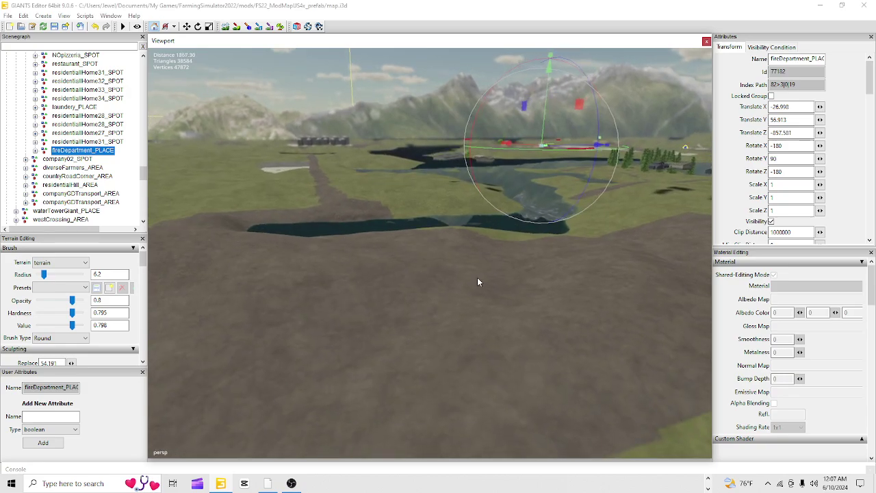
pyautogui.moveTo(477, 280); pyautogui.dragTo(383, 288, button='right')
pyautogui.moveTo(494, 242); pyautogui.dragTo(421, 200, button='right')
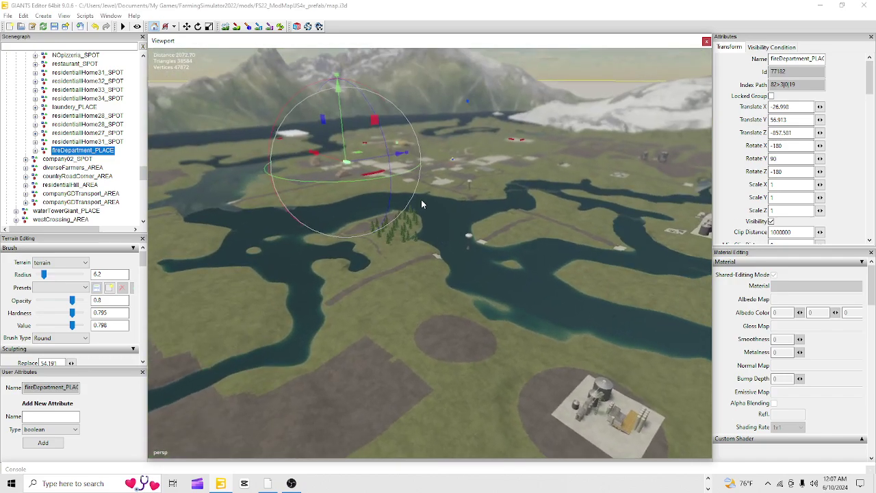
pyautogui.moveTo(426, 275); pyautogui.dragTo(404, 210, button='right')
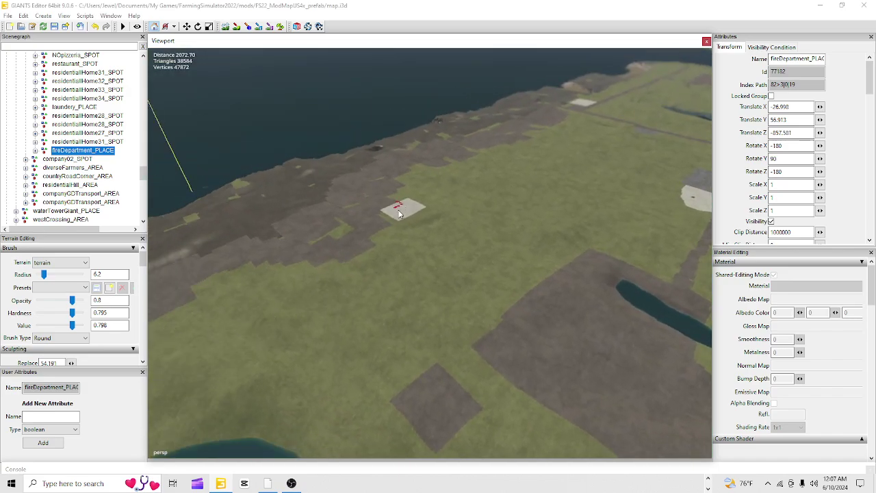
pyautogui.moveTo(420, 299); pyautogui.dragTo(465, 301, button='right')
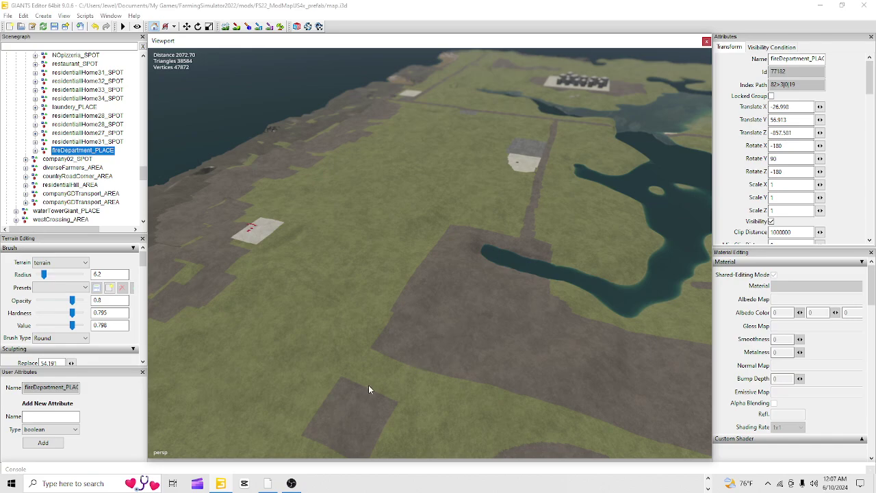
pyautogui.moveTo(368, 389); pyautogui.dragTo(335, 355, button='right')
pyautogui.moveTo(282, 385); pyautogui.dragTo(532, 206, button='right')
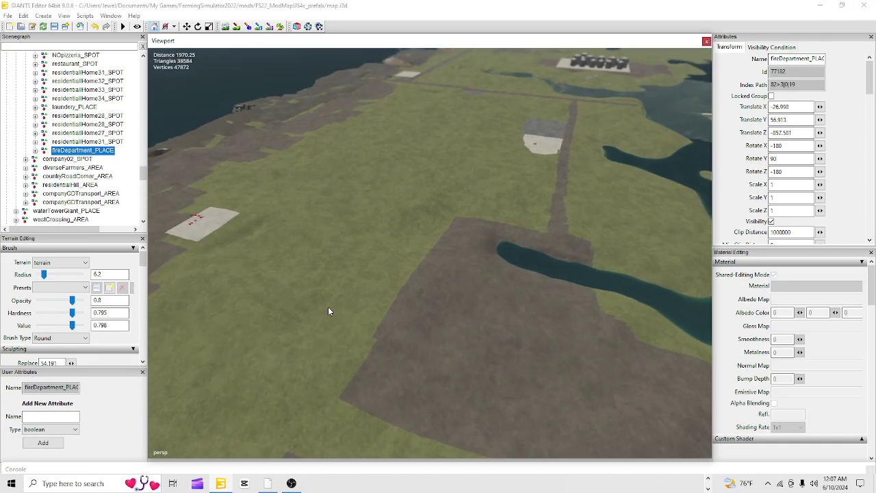
pyautogui.moveTo(328, 309); pyautogui.dragTo(504, 185, button='right')
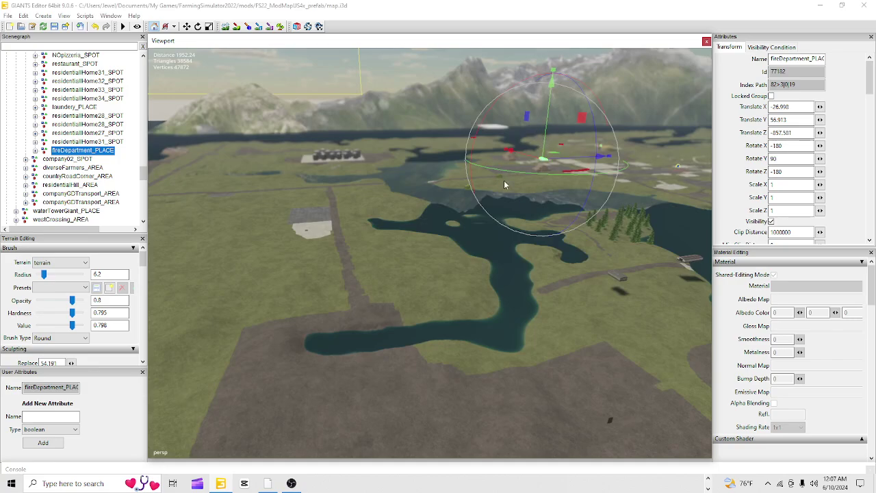
pyautogui.moveTo(358, 287); pyautogui.dragTo(254, 180, button='right')
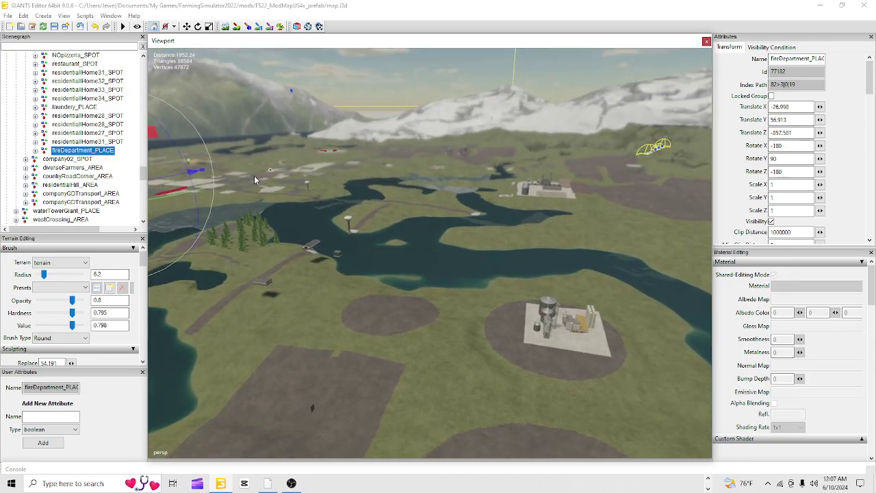
# Step: Inspect the red Bio Gas building and its concrete lot beside the rocky coastal ground up close
pyautogui.keyDown('alt'); pyautogui.moveTo(331, 249); pyautogui.dragTo(559, 320); pyautogui.keyUp('alt')
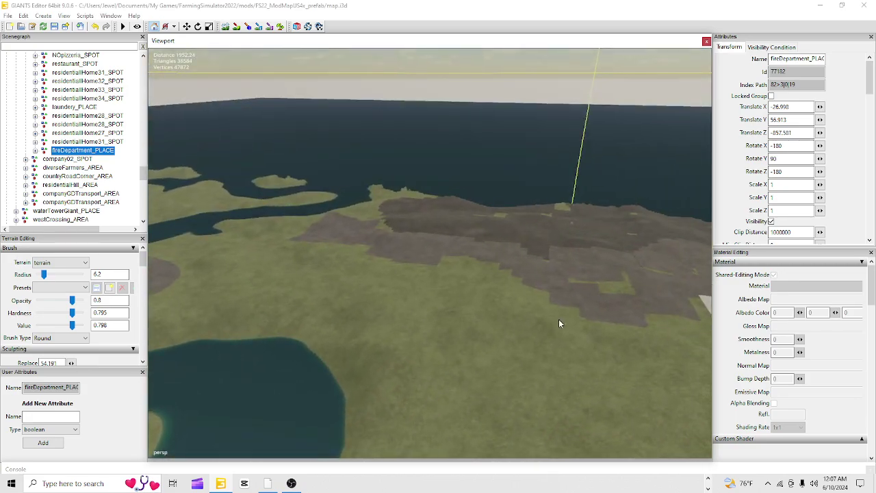
pyautogui.keyDown('alt'); pyautogui.moveTo(458, 299); pyautogui.dragTo(675, 182); pyautogui.keyUp('alt')
pyautogui.keyDown('alt'); pyautogui.moveTo(296, 368); pyautogui.dragTo(273, 375); pyautogui.keyUp('alt')
pyautogui.keyDown('alt'); pyautogui.moveTo(273, 376); pyautogui.dragTo(841, 60, button='right'); pyautogui.keyUp('alt')
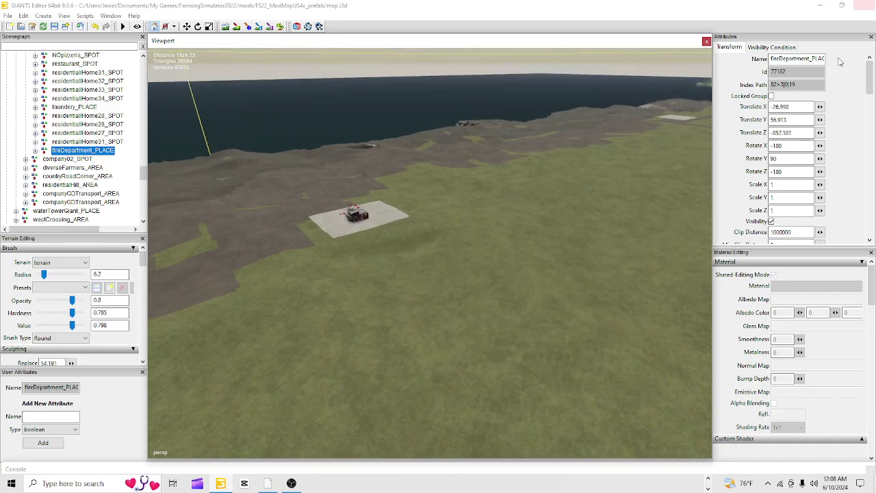
pyautogui.keyDown('alt'); pyautogui.moveTo(683, 91); pyautogui.dragTo(324, 417); pyautogui.keyUp('alt')
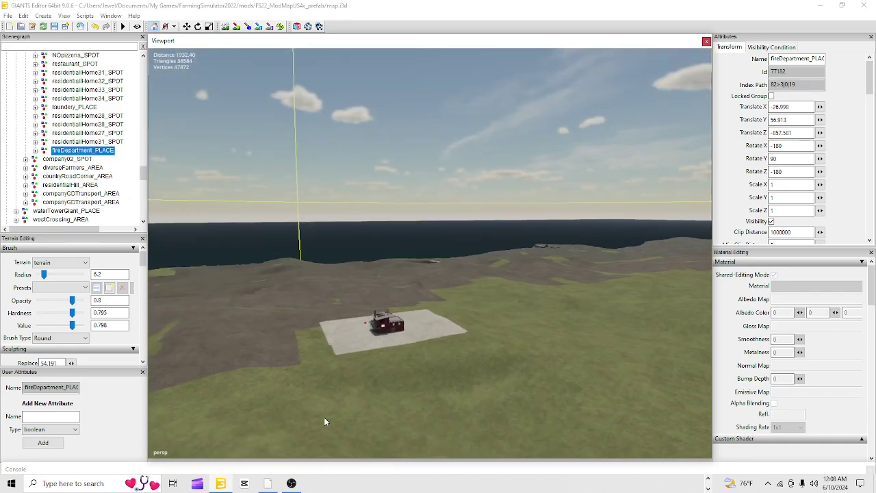
pyautogui.keyDown('alt'); pyautogui.moveTo(324, 417); pyautogui.dragTo(682, 116, button='right'); pyautogui.keyUp('alt')
pyautogui.keyDown('alt'); pyautogui.moveTo(411, 377); pyautogui.dragTo(472, 262); pyautogui.keyUp('alt')
pyautogui.keyDown('alt'); pyautogui.moveTo(472, 262); pyautogui.dragTo(556, 195, button='right'); pyautogui.keyUp('alt')
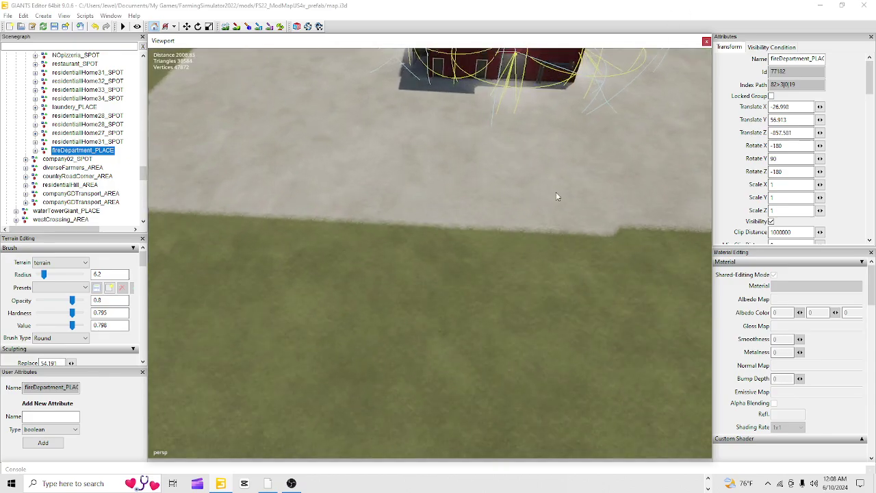
pyautogui.keyDown('alt'); pyautogui.moveTo(557, 194); pyautogui.dragTo(453, 250); pyautogui.keyUp('alt')
pyautogui.keyDown('alt'); pyautogui.moveTo(453, 251); pyautogui.dragTo(520, 189, button='right'); pyautogui.keyUp('alt')
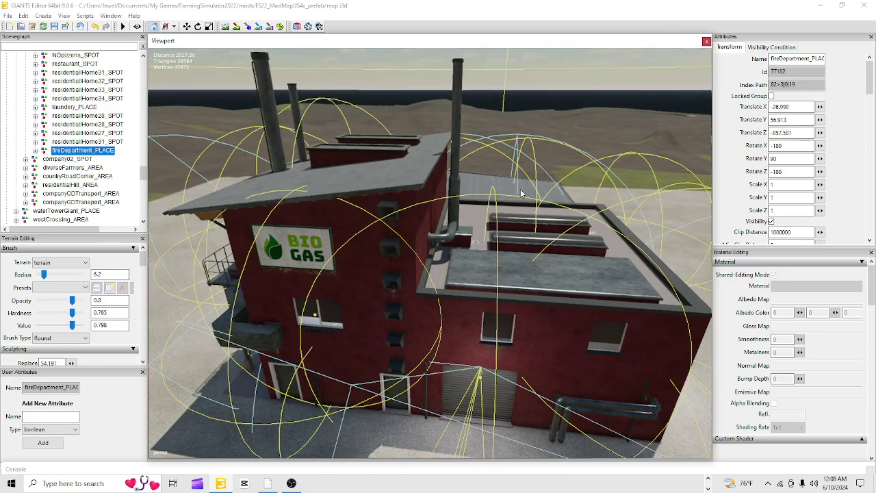
pyautogui.keyDown('alt'); pyautogui.moveTo(521, 189); pyautogui.dragTo(453, 225); pyautogui.keyUp('alt')
pyautogui.keyDown('alt'); pyautogui.moveTo(454, 225); pyautogui.dragTo(440, 213, button='right'); pyautogui.keyUp('alt')
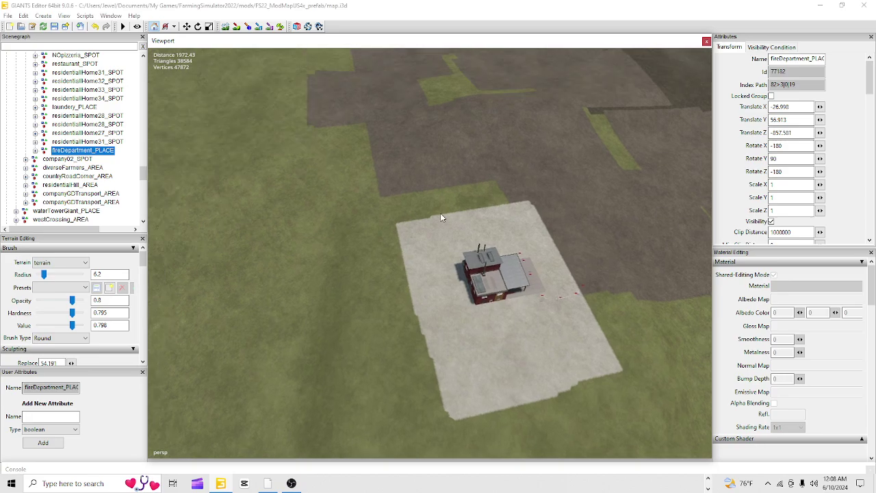
# Step: Survey the open grassland between the Bio Gas lot, the distant concrete lots and the river from above
pyautogui.keyDown('alt'); pyautogui.moveTo(440, 213); pyautogui.dragTo(92, 204); pyautogui.keyUp('alt')
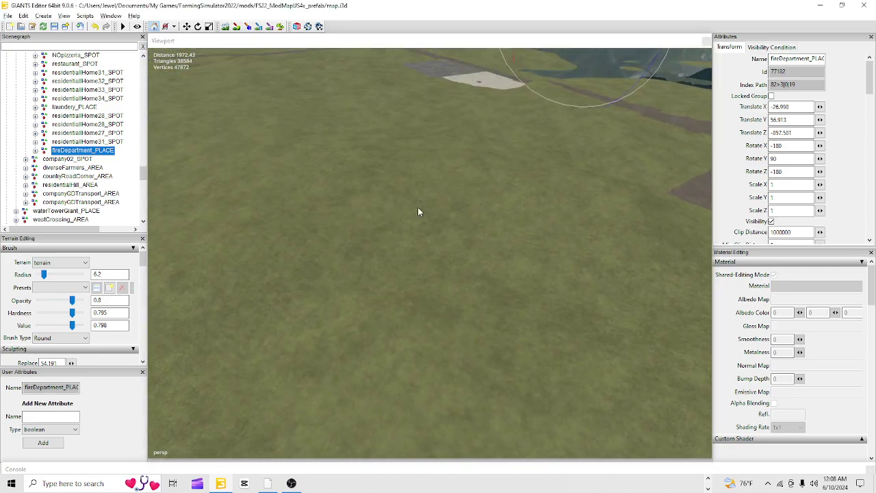
pyautogui.keyDown('alt'); pyautogui.moveTo(418, 208); pyautogui.dragTo(204, 458, button='right'); pyautogui.keyUp('alt')
pyautogui.keyDown('alt'); pyautogui.moveTo(626, 65); pyautogui.dragTo(455, 277, button='right'); pyautogui.keyUp('alt')
pyautogui.keyDown('alt'); pyautogui.moveTo(470, 171); pyautogui.dragTo(294, 390, button='right'); pyautogui.keyUp('alt')
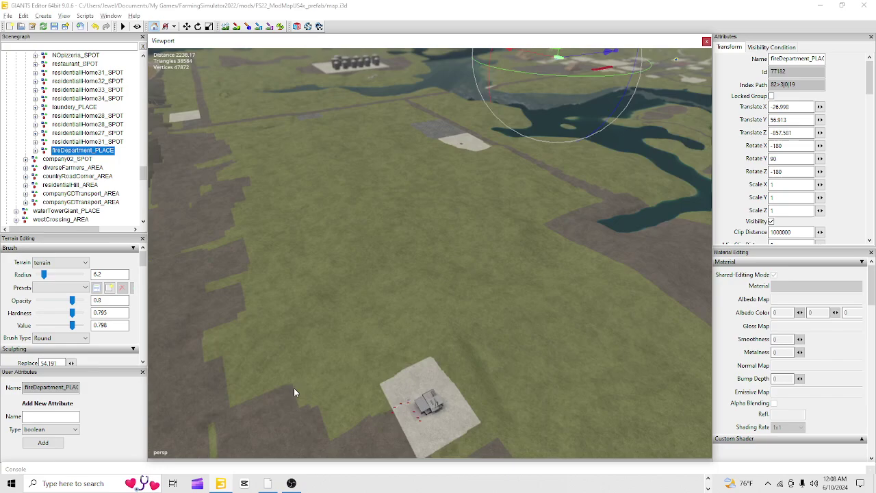
pyautogui.keyDown('alt'); pyautogui.moveTo(537, 182); pyautogui.dragTo(431, 315, button='right'); pyautogui.keyUp('alt')
pyautogui.keyDown('alt'); pyautogui.moveTo(571, 130); pyautogui.dragTo(386, 309, button='right'); pyautogui.keyUp('alt')
pyautogui.keyDown('alt'); pyautogui.moveTo(394, 315); pyautogui.dragTo(419, 252); pyautogui.keyUp('alt')
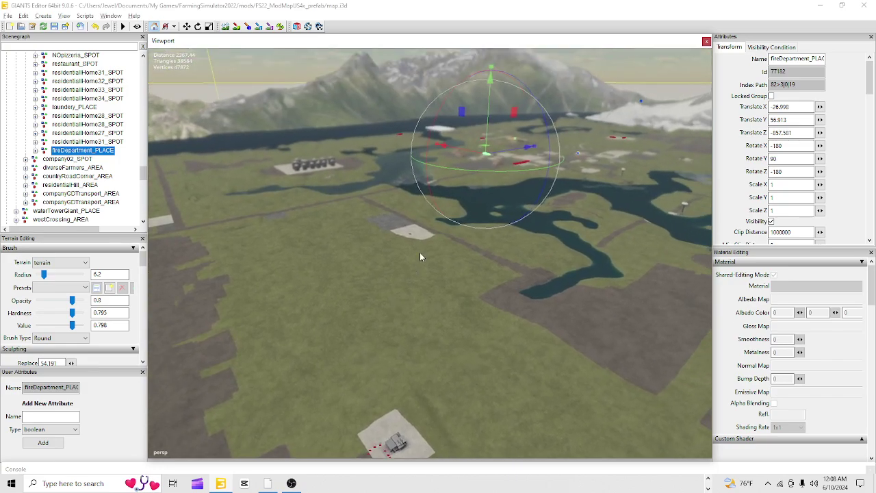
pyautogui.keyDown('alt'); pyautogui.moveTo(486, 339); pyautogui.dragTo(553, 342); pyautogui.keyUp('alt')
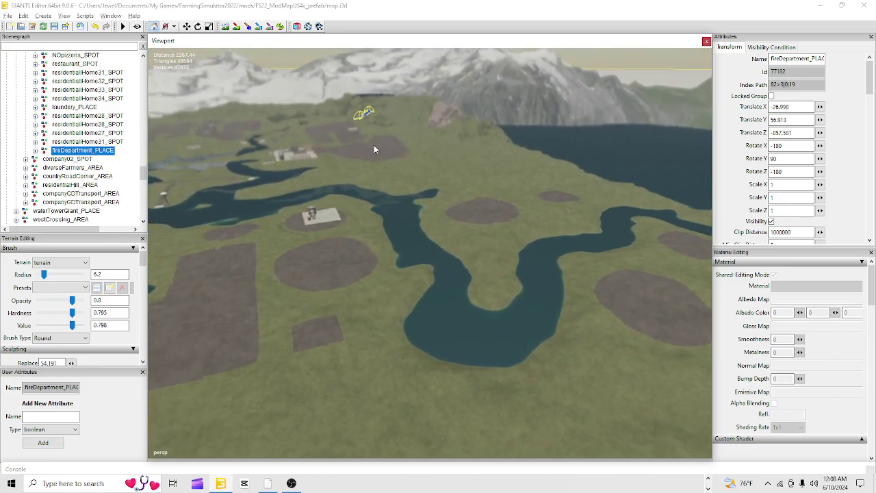
pyautogui.moveTo(440, 283)
pyautogui.keyDown('alt'); pyautogui.mouseDown()
pyautogui.moveTo(346, 327)
pyautogui.moveTo(293, 336)
pyautogui.mouseUp(); pyautogui.keyUp('alt')
pyautogui.keyDown('alt'); pyautogui.moveTo(294, 335); pyautogui.dragTo(665, 118, button='right'); pyautogui.keyUp('alt')
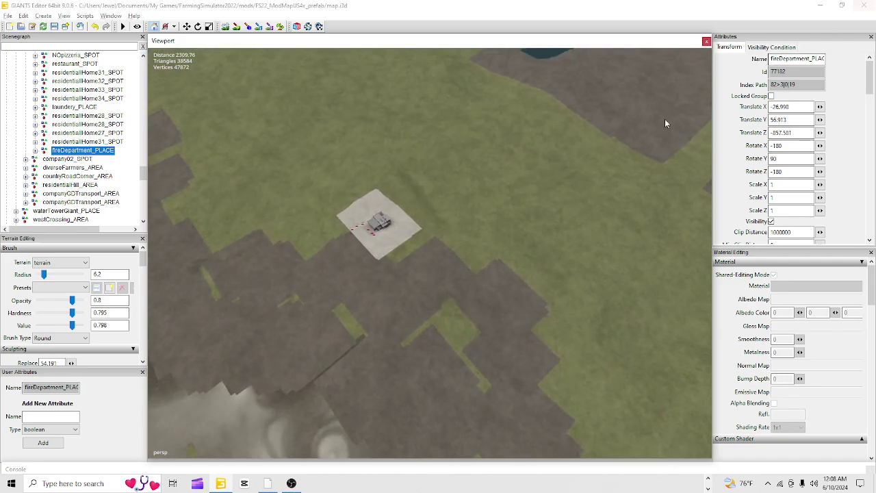
# Step: Check the concrete area around the Bio Gas building and the adjoining dirt field from ground level
pyautogui.moveTo(227, 367)
pyautogui.keyDown('alt'); pyautogui.mouseDown(button='right')
pyautogui.moveTo(684, 89)
pyautogui.moveTo(849, 21)
pyautogui.mouseUp(button='right'); pyautogui.keyUp('alt')
pyautogui.keyDown('alt'); pyautogui.moveTo(332, 330); pyautogui.dragTo(860, 7, button='right'); pyautogui.keyUp('alt')
pyautogui.keyDown('alt'); pyautogui.moveTo(322, 352); pyautogui.dragTo(739, 7, button='right'); pyautogui.keyUp('alt')
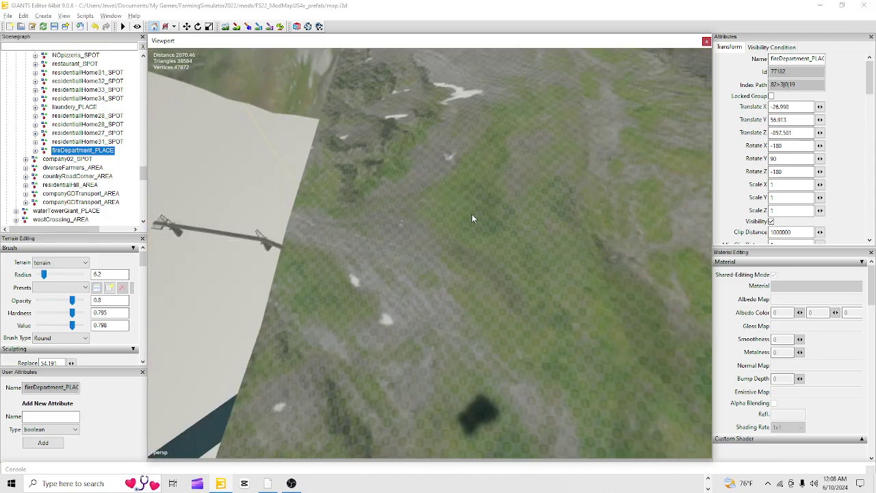
pyautogui.keyDown('alt'); pyautogui.moveTo(472, 213); pyautogui.dragTo(333, 312, button='right'); pyautogui.keyUp('alt')
pyautogui.keyDown('alt'); pyautogui.moveTo(333, 311); pyautogui.dragTo(331, 226); pyautogui.keyUp('alt')
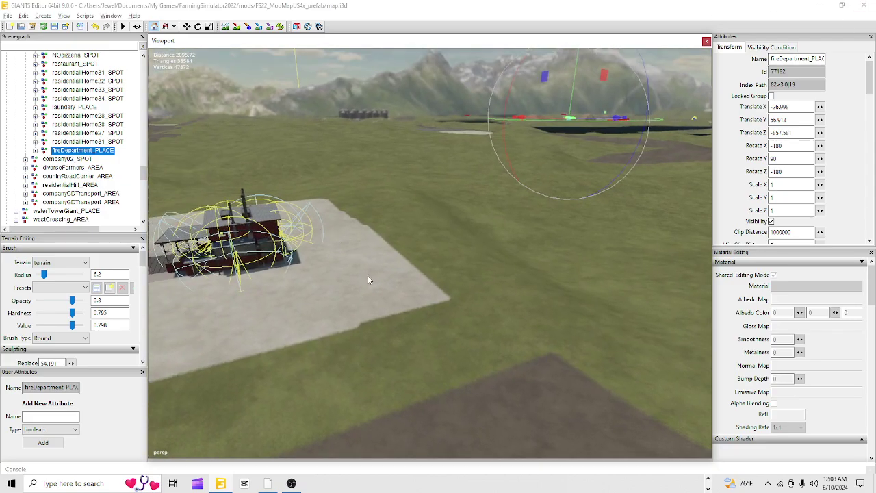
pyautogui.keyDown('alt'); pyautogui.moveTo(369, 277); pyautogui.dragTo(343, 314); pyautogui.keyUp('alt')
pyautogui.keyDown('alt'); pyautogui.moveTo(343, 315); pyautogui.dragTo(501, 234, button='right'); pyautogui.keyUp('alt')
pyautogui.keyDown('alt'); pyautogui.moveTo(501, 234); pyautogui.dragTo(314, 176); pyautogui.keyUp('alt')
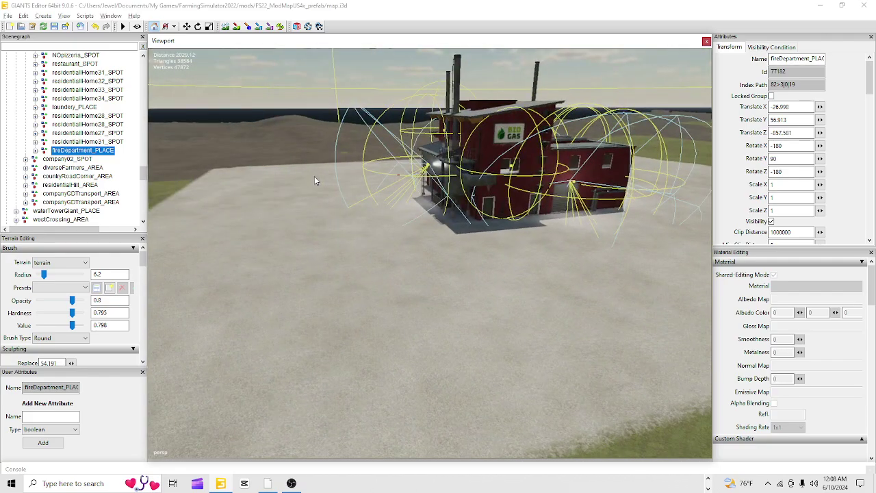
pyautogui.keyDown('alt'); pyautogui.moveTo(455, 161); pyautogui.dragTo(299, 147); pyautogui.keyUp('alt')
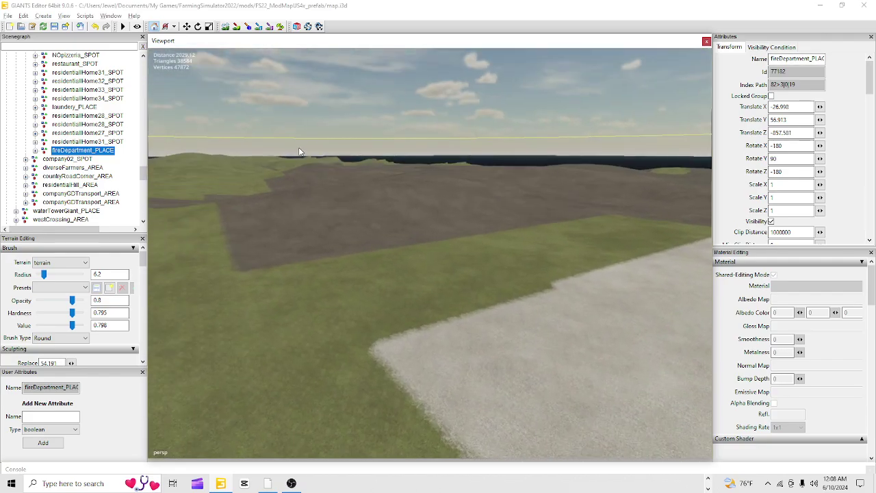
pyautogui.keyDown('alt'); pyautogui.moveTo(299, 148); pyautogui.dragTo(323, 236, button='right'); pyautogui.keyUp('alt')
pyautogui.keyDown('alt'); pyautogui.moveTo(322, 235); pyautogui.dragTo(302, 202); pyautogui.keyUp('alt')
pyautogui.keyDown('alt'); pyautogui.moveTo(302, 202); pyautogui.dragTo(758, 40, button='right'); pyautogui.keyUp('alt')
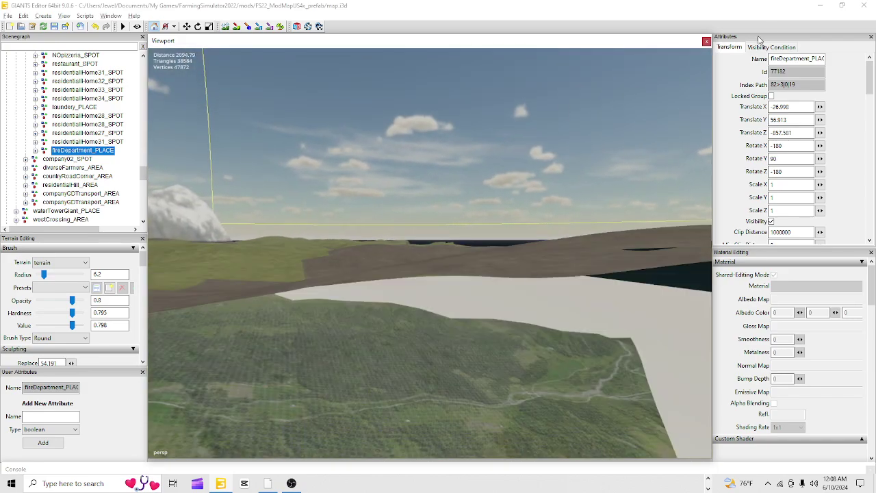
# Step: Examine the terrain bordering the Bio Gas lot and the long grass strip along the coast towards the far road
pyautogui.keyDown('alt'); pyautogui.moveTo(482, 233); pyautogui.dragTo(522, 282); pyautogui.keyUp('alt')
pyautogui.keyDown('alt'); pyautogui.moveTo(521, 282); pyautogui.dragTo(235, 378, button='right'); pyautogui.keyUp('alt')
pyautogui.keyDown('alt'); pyautogui.moveTo(366, 243); pyautogui.dragTo(405, 281); pyautogui.keyUp('alt')
pyautogui.keyDown('alt'); pyautogui.moveTo(405, 281); pyautogui.dragTo(268, 341, button='right'); pyautogui.keyUp('alt')
pyautogui.keyDown('alt'); pyautogui.moveTo(309, 312); pyautogui.dragTo(366, 318); pyautogui.keyUp('alt')
pyautogui.keyDown('alt'); pyautogui.moveTo(366, 318); pyautogui.dragTo(74, 460, button='right'); pyautogui.keyUp('alt')
pyautogui.keyDown('alt'); pyautogui.moveTo(369, 307); pyautogui.dragTo(318, 316); pyautogui.keyUp('alt')
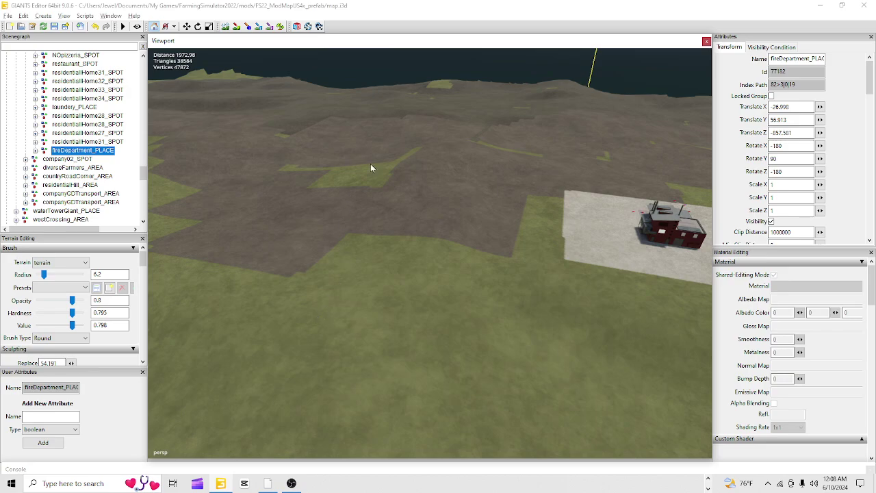
pyautogui.keyDown('alt'); pyautogui.moveTo(371, 166); pyautogui.dragTo(478, 277); pyautogui.keyUp('alt')
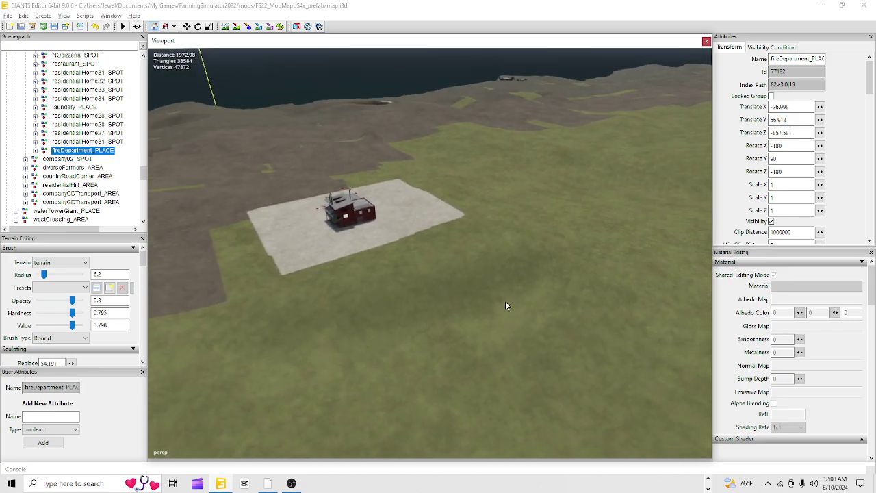
pyautogui.keyDown('alt'); pyautogui.moveTo(449, 305); pyautogui.dragTo(306, 340); pyautogui.keyUp('alt')
pyautogui.keyDown('alt'); pyautogui.moveTo(306, 340); pyautogui.dragTo(631, 148, button='right'); pyautogui.keyUp('alt')
pyautogui.keyDown('alt'); pyautogui.moveTo(631, 148); pyautogui.dragTo(632, 222); pyautogui.keyUp('alt')
pyautogui.keyDown('alt'); pyautogui.moveTo(632, 222); pyautogui.dragTo(432, 221, button='right'); pyautogui.keyUp('alt')
pyautogui.keyDown('alt'); pyautogui.moveTo(432, 220); pyautogui.dragTo(308, 136); pyautogui.keyUp('alt')
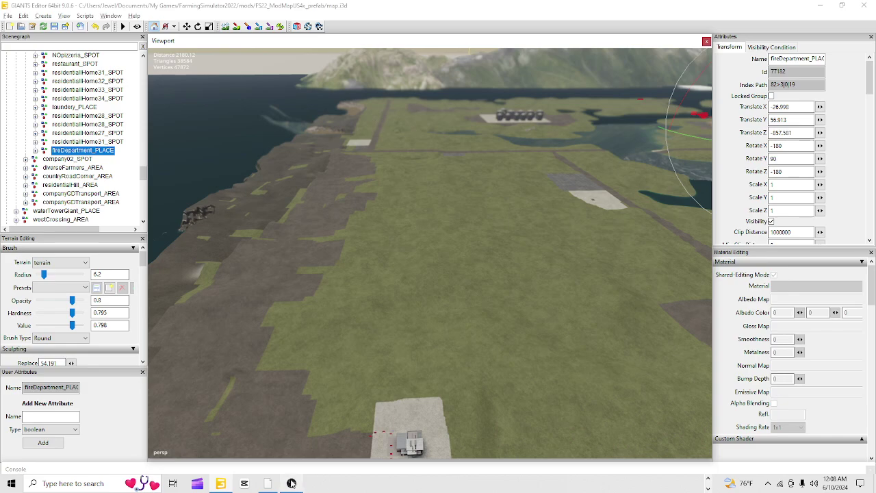
# Step: Survey the grassland, coastline and dirt patches around the Bio Gas lot for a site for the fire department
pyautogui.moveTo(295, 480)
pyautogui.keyDown('alt'); pyautogui.moveTo(364, 321); pyautogui.dragTo(394, 248); pyautogui.keyUp('alt')
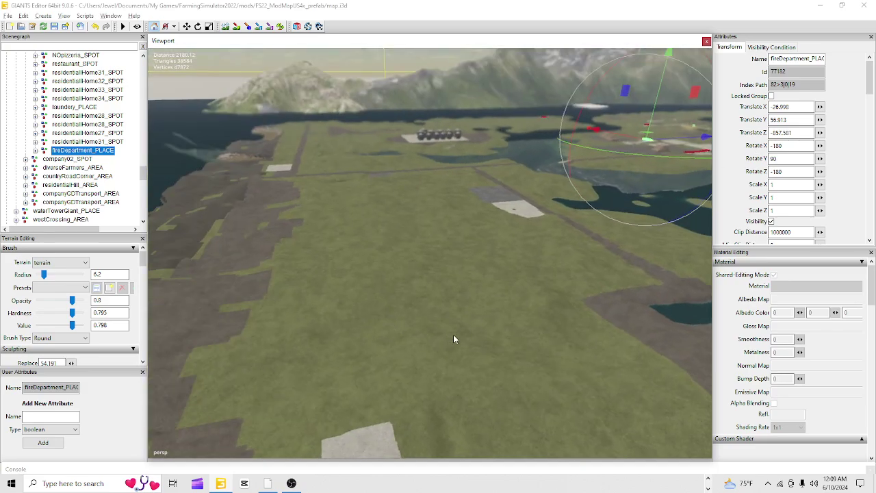
pyautogui.moveTo(453, 338)
pyautogui.keyDown('alt'); pyautogui.mouseDown()
pyautogui.moveTo(678, 349)
pyautogui.moveTo(605, 328)
pyautogui.moveTo(440, 328)
pyautogui.mouseUp(); pyautogui.keyUp('alt')
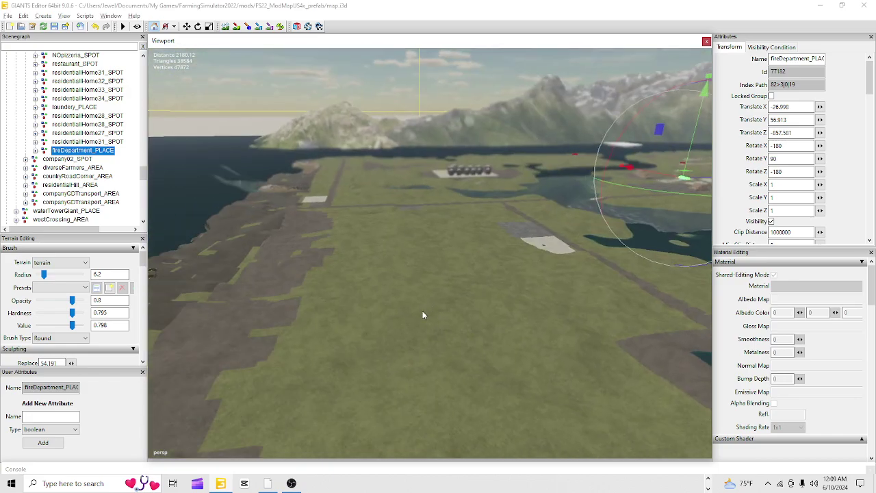
pyautogui.press('f')
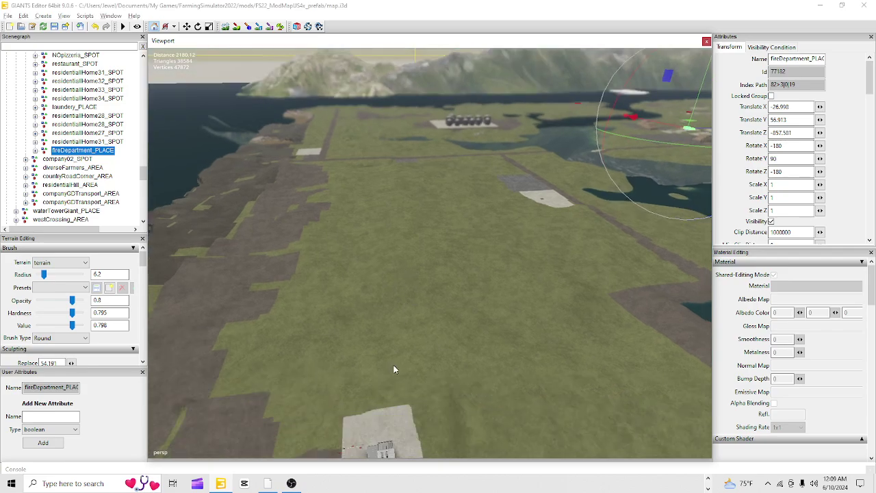
pyautogui.keyDown('alt'); pyautogui.moveTo(385, 390); pyautogui.dragTo(476, 355); pyautogui.keyUp('alt')
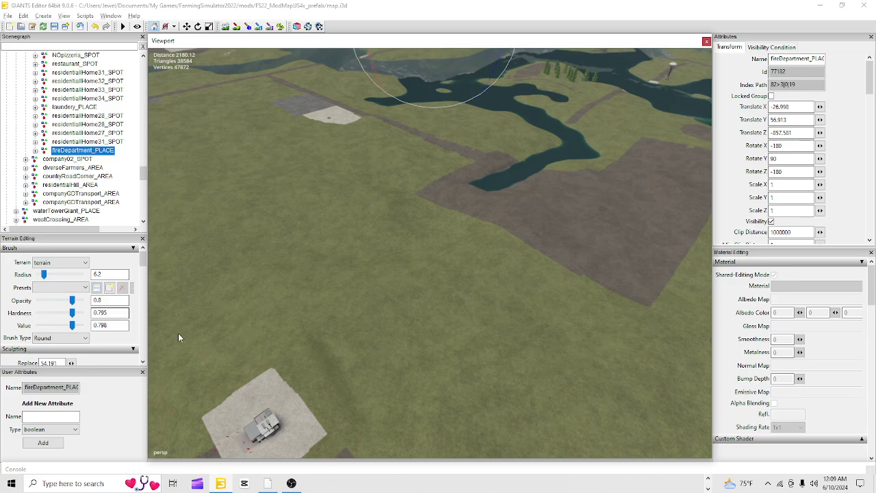
pyautogui.keyDown('alt'); pyautogui.moveTo(462, 356); pyautogui.dragTo(355, 334); pyautogui.keyUp('alt')
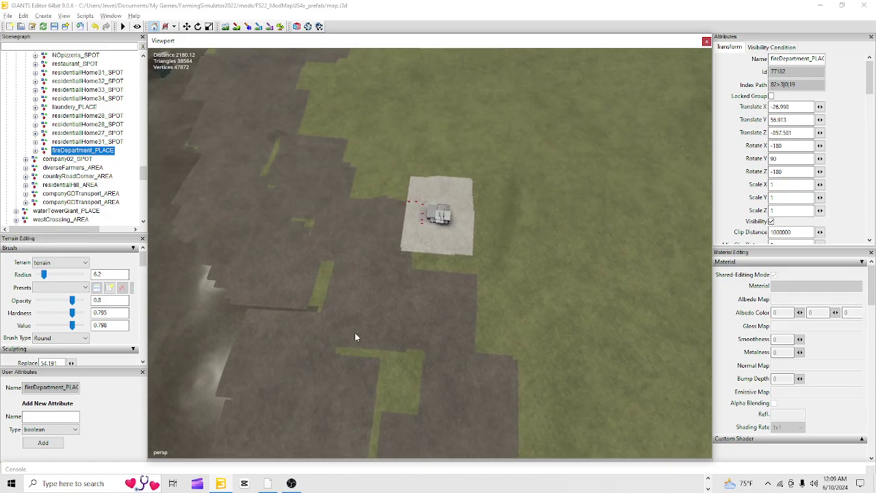
pyautogui.keyDown('alt'); pyautogui.moveTo(285, 390); pyautogui.dragTo(865, 4, button='right'); pyautogui.keyUp('alt')
pyautogui.keyDown('alt'); pyautogui.moveTo(341, 422); pyautogui.dragTo(581, 231, button='right'); pyautogui.keyUp('alt')
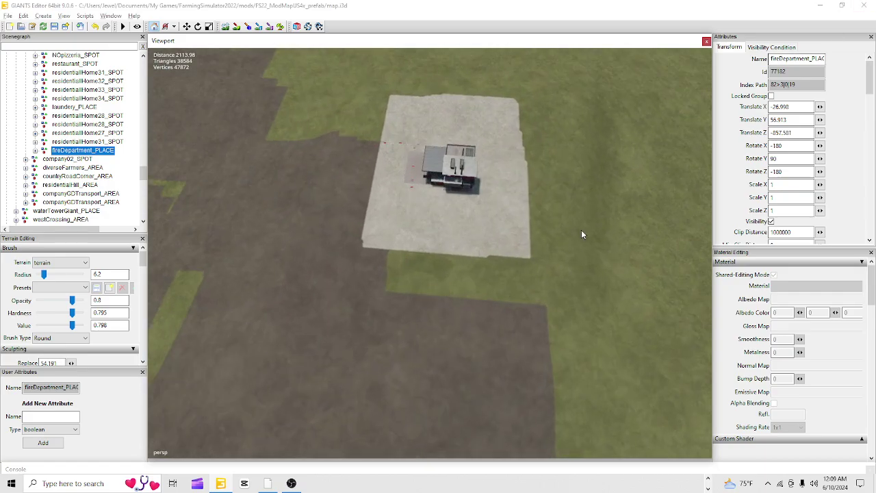
pyautogui.keyDown('alt'); pyautogui.moveTo(529, 269); pyautogui.dragTo(603, 212, button='right'); pyautogui.keyUp('alt')
pyautogui.keyDown('alt'); pyautogui.moveTo(273, 404); pyautogui.dragTo(178, 286); pyautogui.keyUp('alt')
pyautogui.keyDown('alt'); pyautogui.moveTo(271, 336); pyautogui.dragTo(564, 212); pyautogui.keyUp('alt')
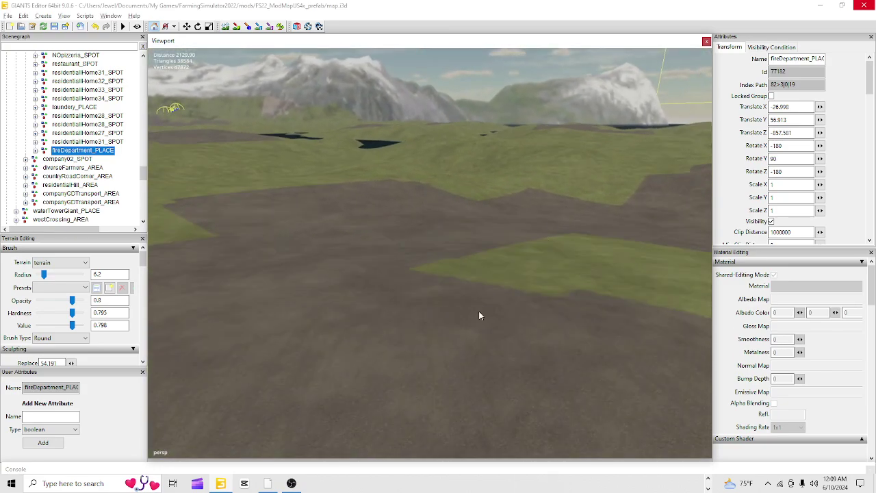
# Step: Place the fireDepartment_PLACE copy on the dirt patch beside the Bio Gas lot, at about X -1565, Y 72, Z 599
pyautogui.keyDown('alt'); pyautogui.moveTo(480, 315); pyautogui.dragTo(392, 314); pyautogui.keyUp('alt')
pyautogui.click(106, 148)
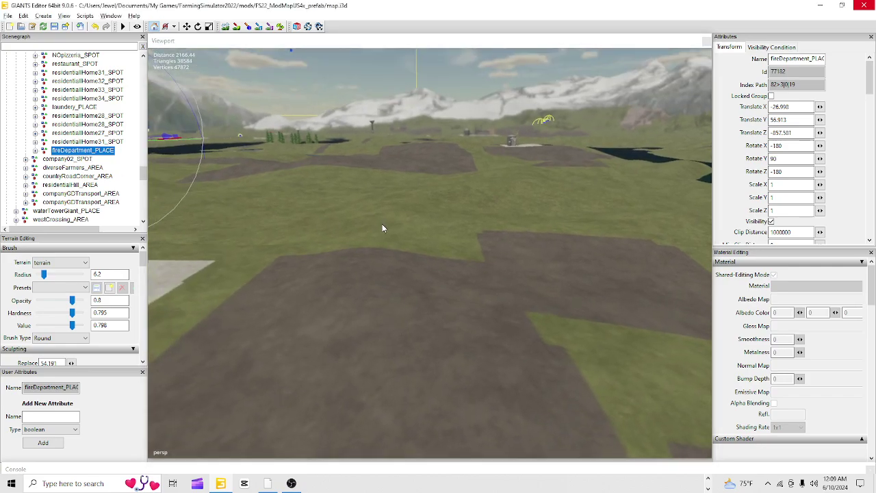
pyautogui.click(454, 308)
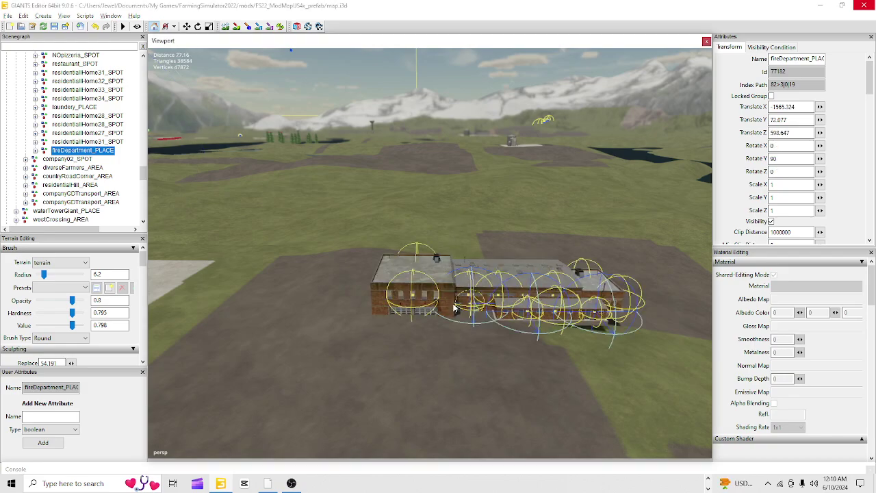
pyautogui.click(454, 308)
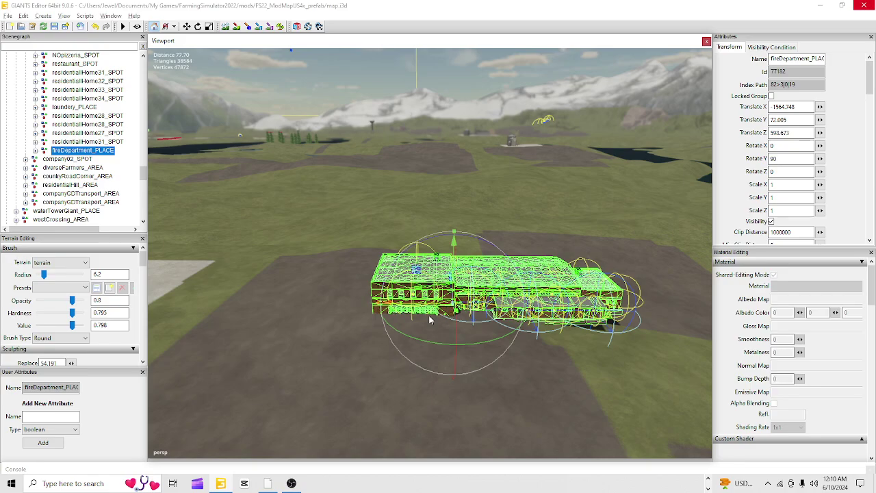
# Step: Inspect the placed fire department's walls and doors at ground level, and the dirt between it and the Bio Gas lot
pyautogui.scroll(3, 468, 304)
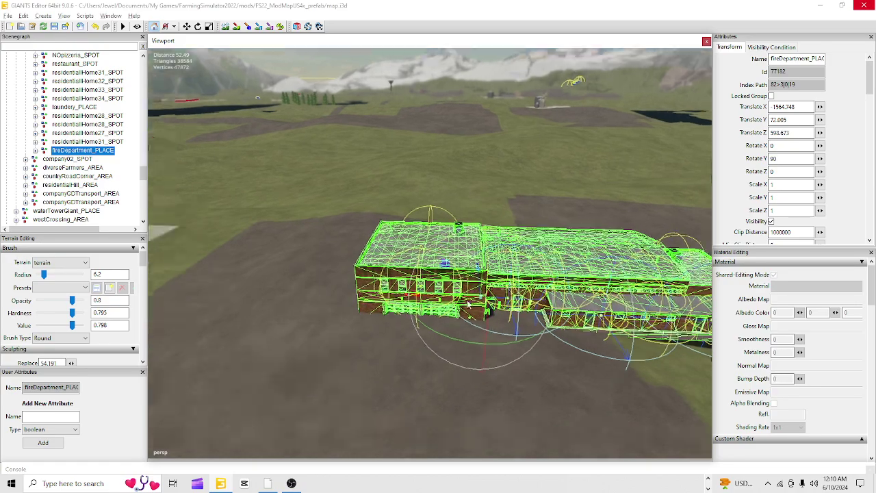
pyautogui.keyDown('alt'); pyautogui.moveTo(469, 304); pyautogui.dragTo(531, 267); pyautogui.keyUp('alt')
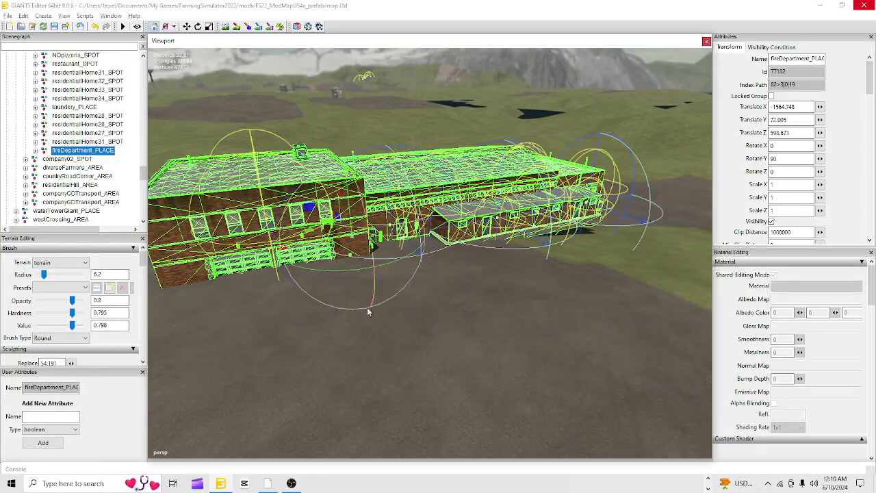
pyautogui.keyDown('alt'); pyautogui.moveTo(370, 414); pyautogui.dragTo(399, 258); pyautogui.keyUp('alt')
pyautogui.scroll(5, 399, 258)
pyautogui.keyDown('alt'); pyautogui.moveTo(355, 282); pyautogui.dragTo(403, 209); pyautogui.keyUp('alt')
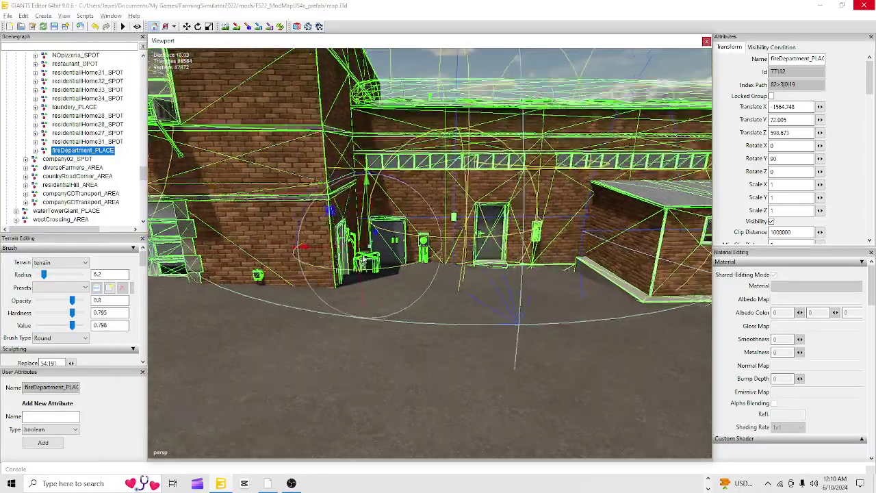
pyautogui.scroll(6, 403, 209)
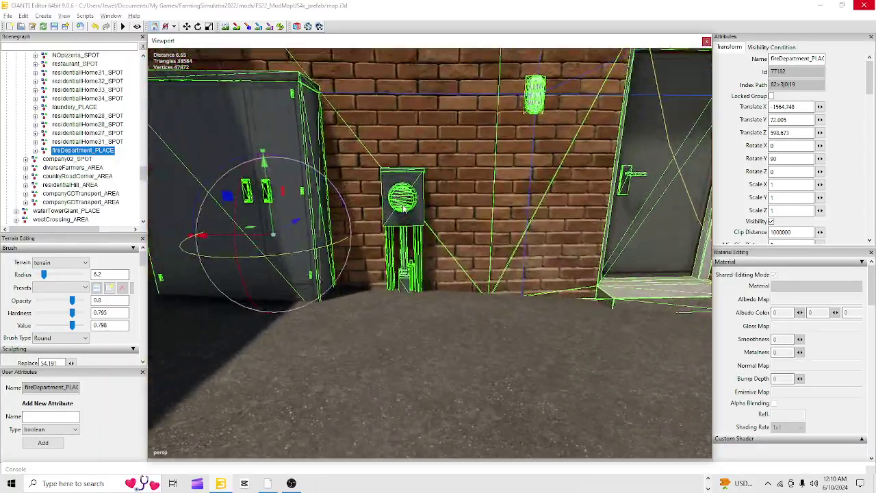
pyautogui.keyDown('alt'); pyautogui.moveTo(403, 209); pyautogui.dragTo(281, 404, button='right'); pyautogui.keyUp('alt')
pyautogui.keyDown('alt'); pyautogui.moveTo(341, 306); pyautogui.dragTo(323, 368, button='right'); pyautogui.keyUp('alt')
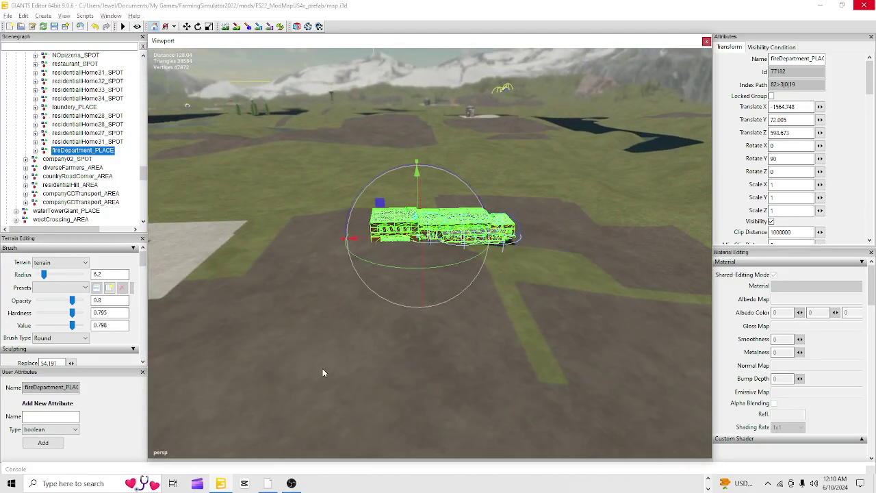
pyautogui.keyDown('alt'); pyautogui.moveTo(353, 377); pyautogui.dragTo(288, 384); pyautogui.keyUp('alt')
pyautogui.keyDown('alt'); pyautogui.moveTo(288, 384); pyautogui.dragTo(482, 259, button='right'); pyautogui.keyUp('alt')
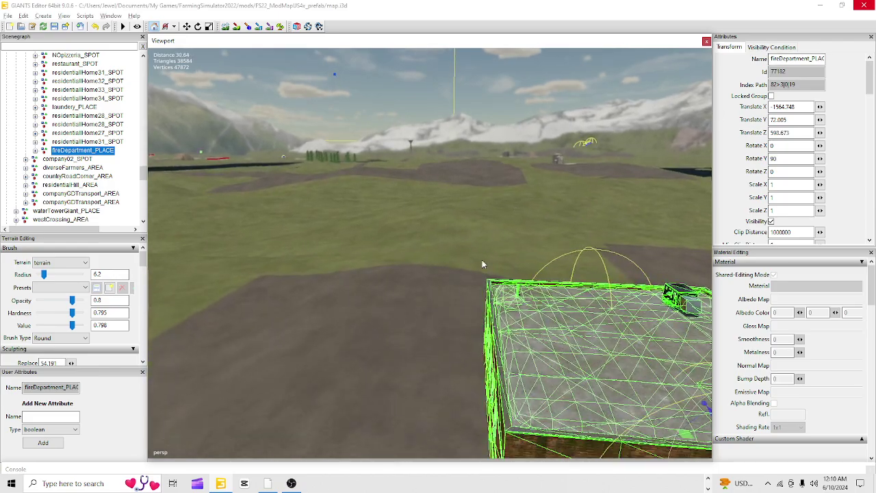
pyautogui.keyDown('alt'); pyautogui.moveTo(482, 260); pyautogui.dragTo(310, 123); pyautogui.keyUp('alt')
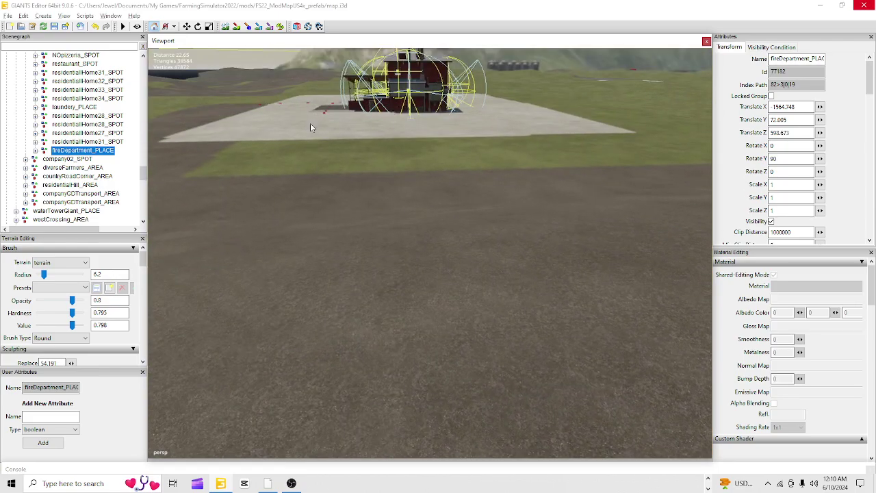
pyautogui.keyDown('alt'); pyautogui.moveTo(416, 217); pyautogui.dragTo(208, 186); pyautogui.keyUp('alt')
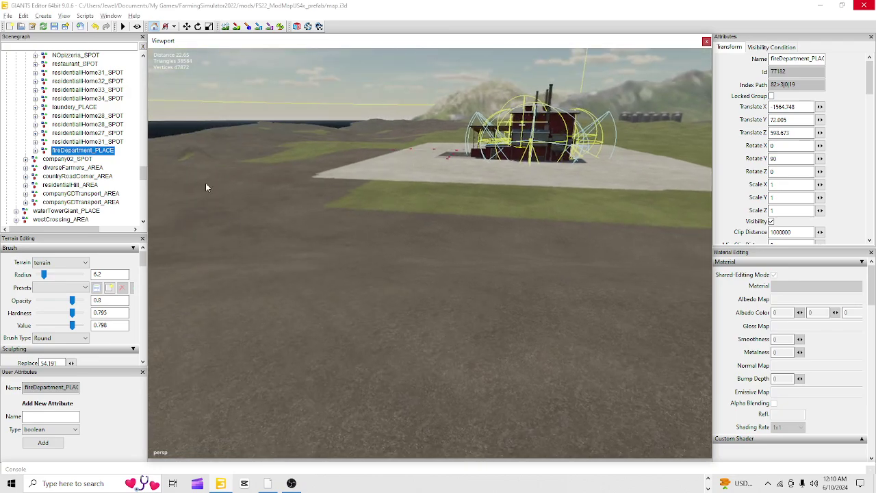
# Step: Pick the ground height next to the fire department, 74.065, as the terrain sculpting replace value
pyautogui.keyDown('alt'); pyautogui.moveTo(405, 282); pyautogui.dragTo(482, 267); pyautogui.keyUp('alt')
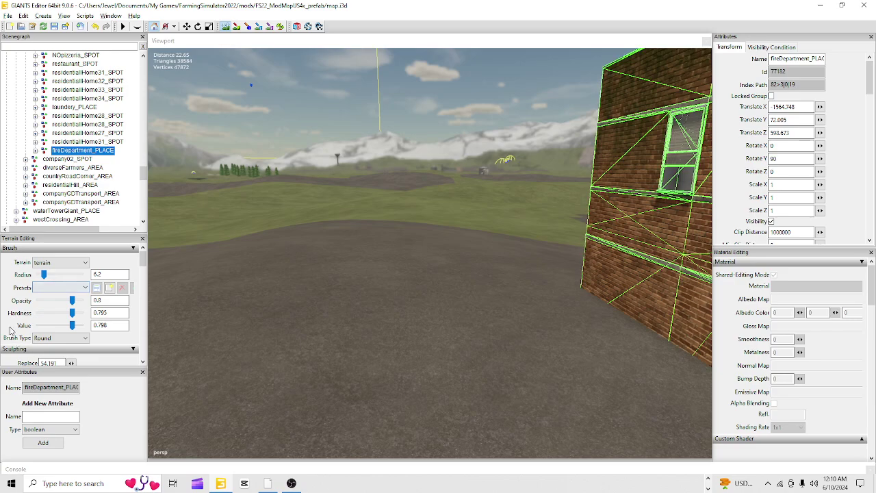
pyautogui.scroll(-5, 3, 309)
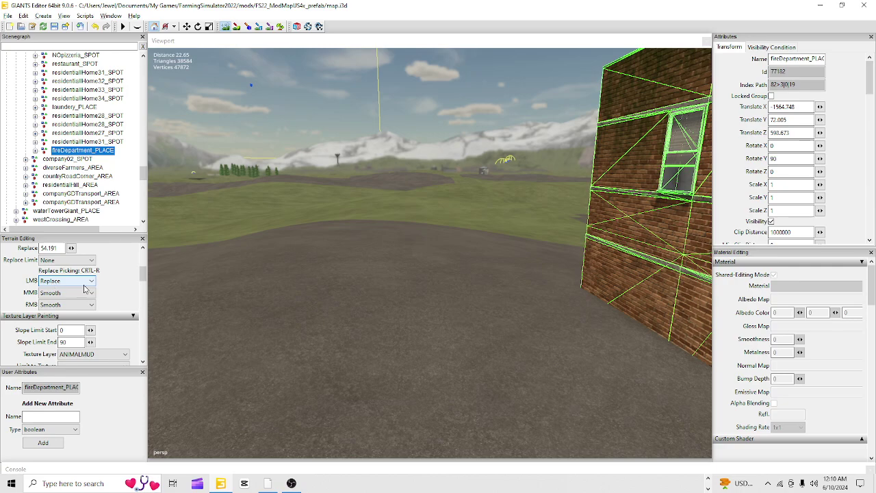
pyautogui.click(375, 271)
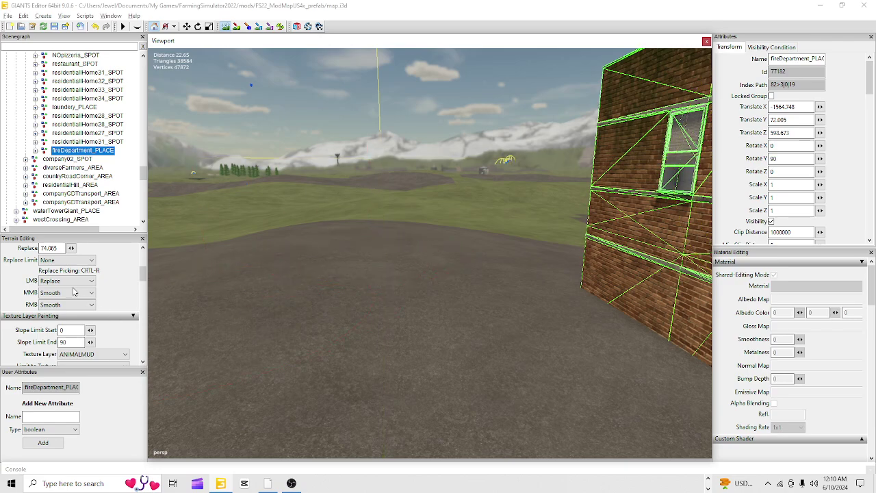
pyautogui.scroll(1, 122, 298)
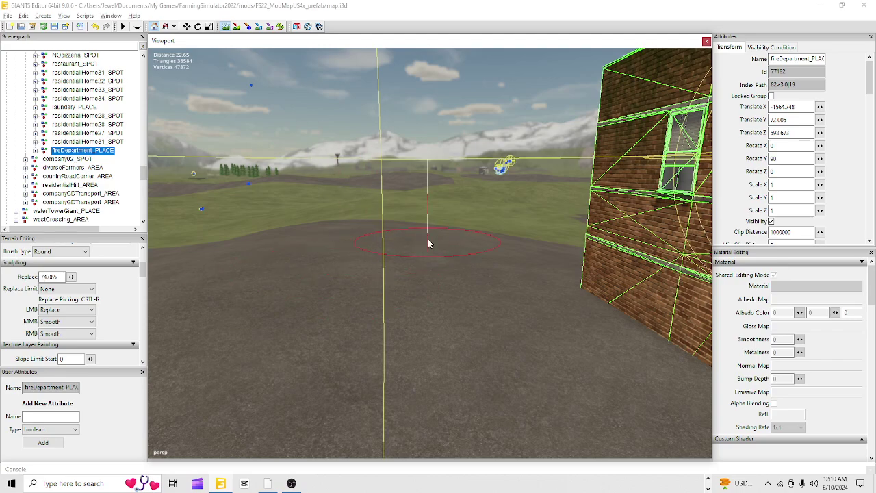
pyautogui.click(225, 28)
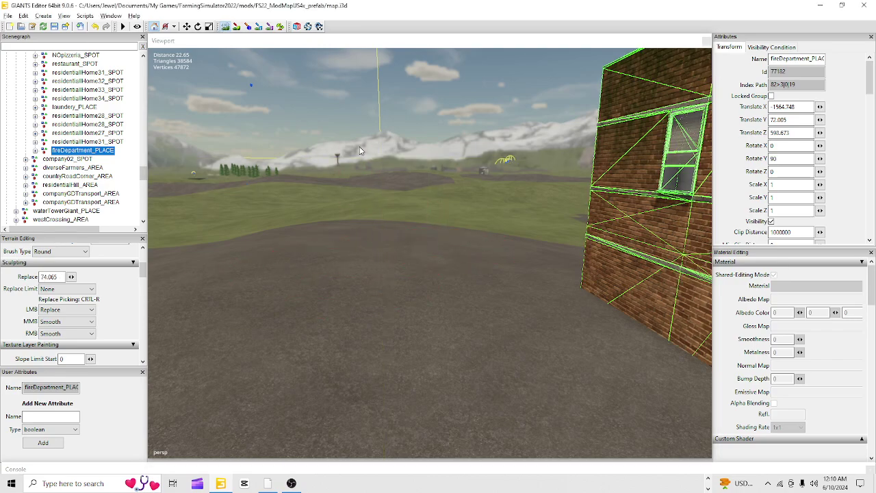
# Step: Set the terrain brush type to Square, with the fire department and its surrounding ground in view from above
pyautogui.keyDown('alt'); pyautogui.moveTo(359, 148); pyautogui.dragTo(375, 212); pyautogui.keyUp('alt')
pyautogui.scroll(-5, 375, 213)
pyautogui.scroll(-2, 327, 327)
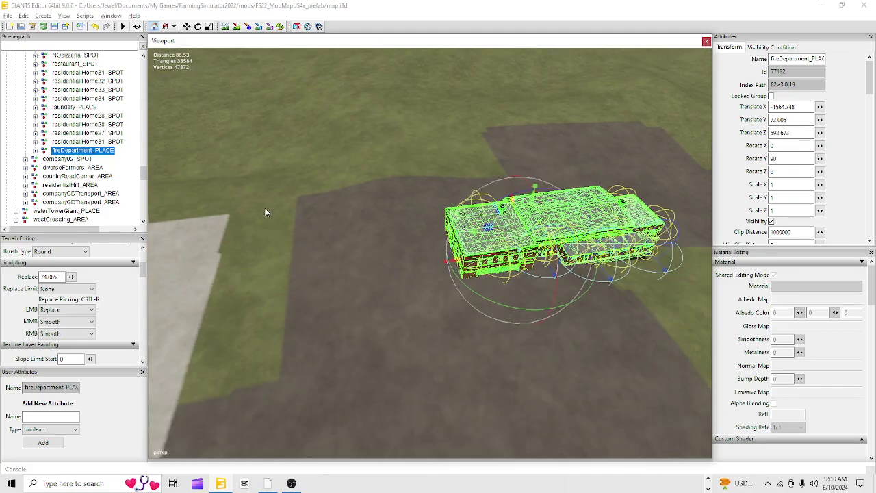
pyautogui.keyDown('alt'); pyautogui.moveTo(264, 208); pyautogui.dragTo(399, 286); pyautogui.keyUp('alt')
pyautogui.scroll(-3, 399, 286)
pyautogui.scroll(-3, 398, 290)
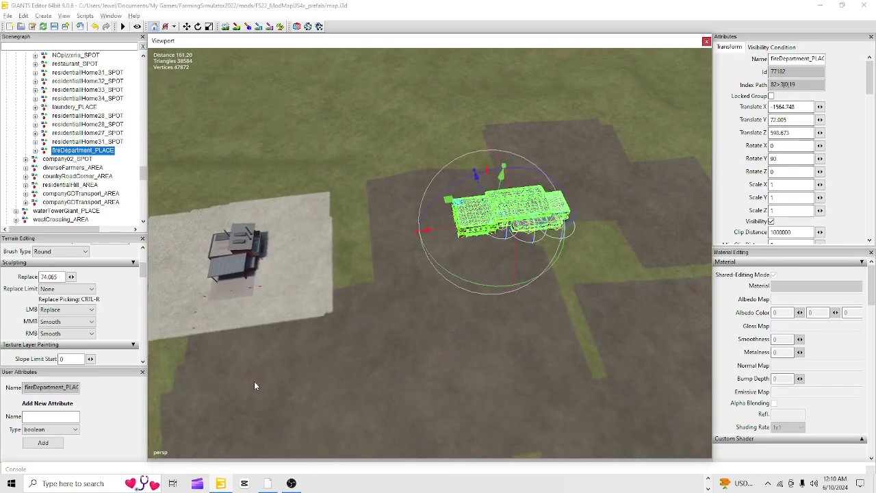
pyautogui.click(68, 251)
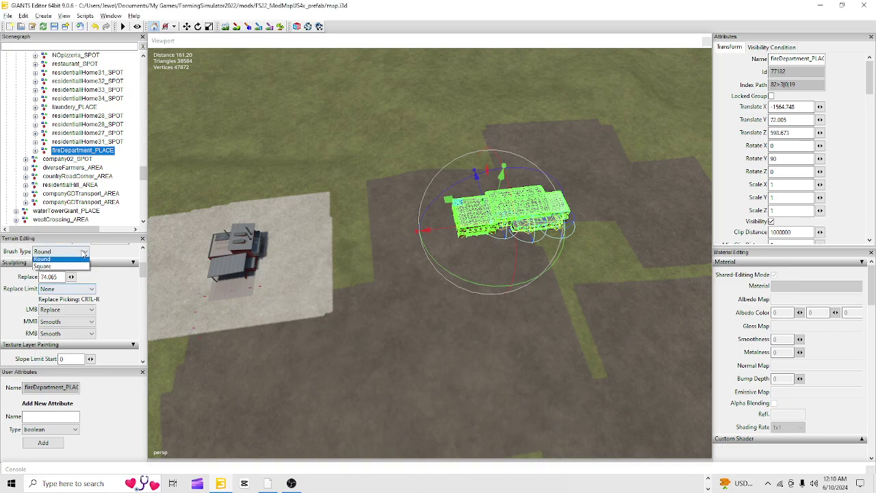
pyautogui.click(62, 269)
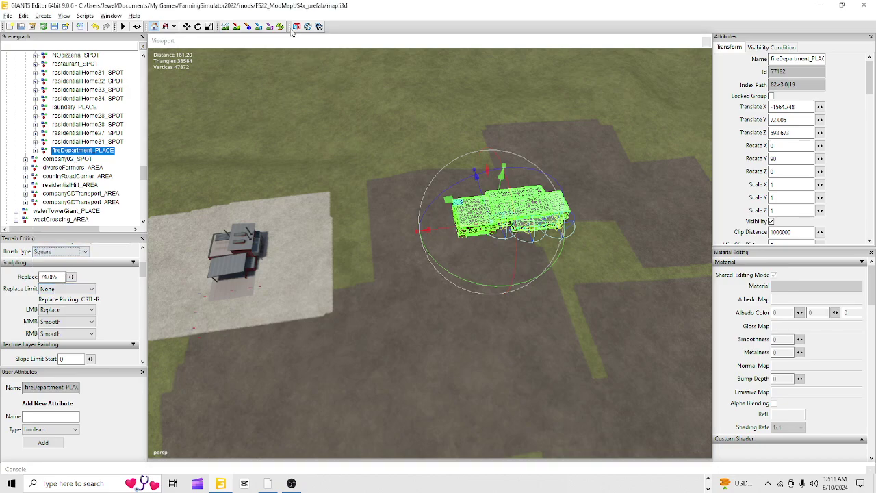
# Step: Level the terrain around the fire department to the replace height with the square brush, enlarging its radius to 17.7
pyautogui.click(224, 26)
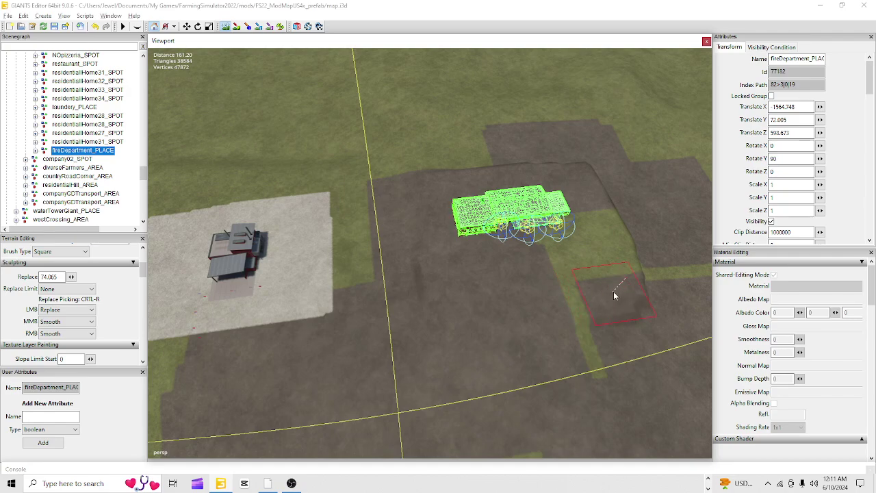
pyautogui.moveTo(625, 286)
pyautogui.mouseDown()
pyautogui.moveTo(614, 257)
pyautogui.moveTo(564, 258)
pyautogui.moveTo(612, 324)
pyautogui.moveTo(616, 316)
pyautogui.mouseUp()
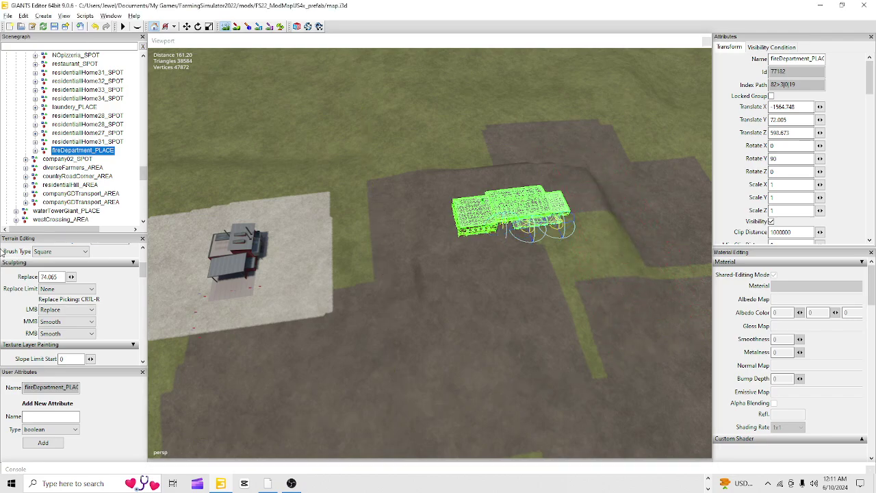
pyautogui.scroll(3, 125, 306)
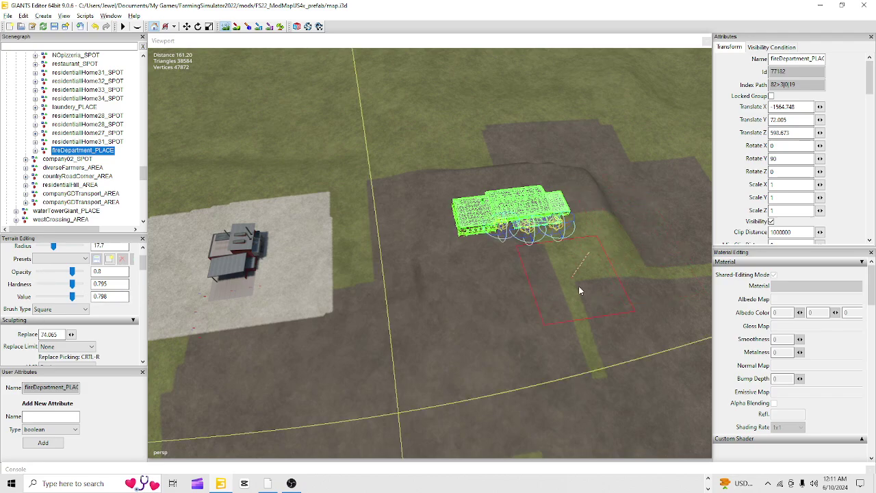
pyautogui.click(631, 254)
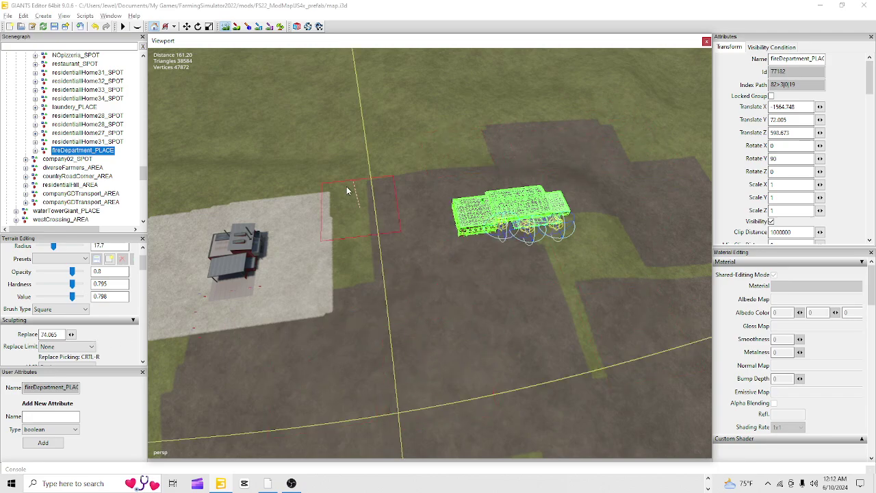
pyautogui.click(225, 26)
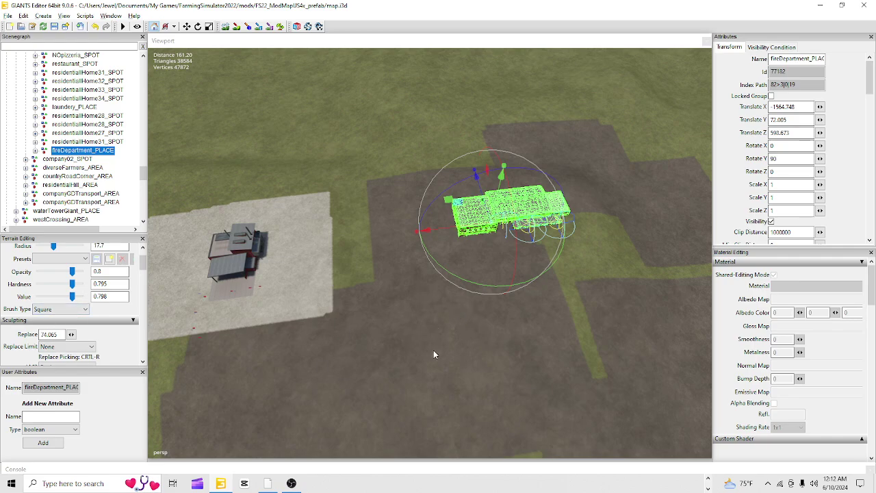
# Step: Examine the levelled ground around the fire department from above and close to the surface
pyautogui.scroll(3, 522, 247)
pyautogui.keyDown('alt'); pyautogui.moveTo(468, 340); pyautogui.dragTo(511, 334); pyautogui.keyUp('alt')
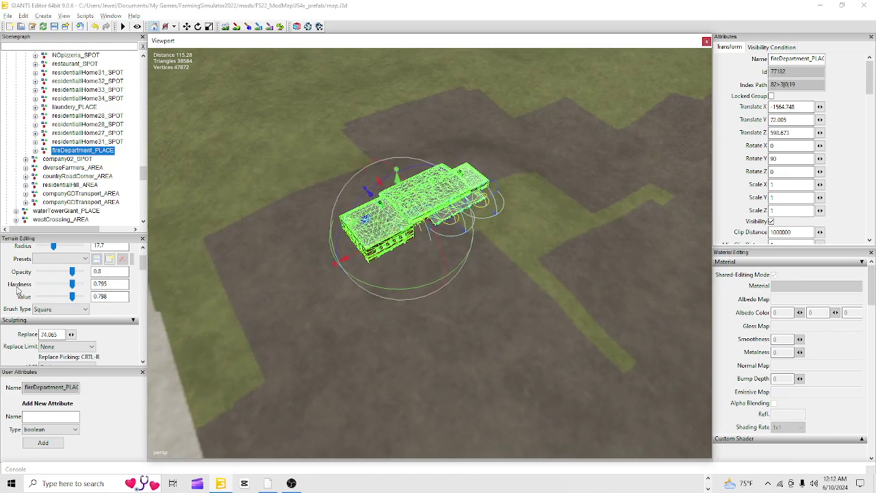
pyautogui.keyDown('alt'); pyautogui.moveTo(362, 388); pyautogui.dragTo(441, 373); pyautogui.keyUp('alt')
pyautogui.scroll(12, 445, 308)
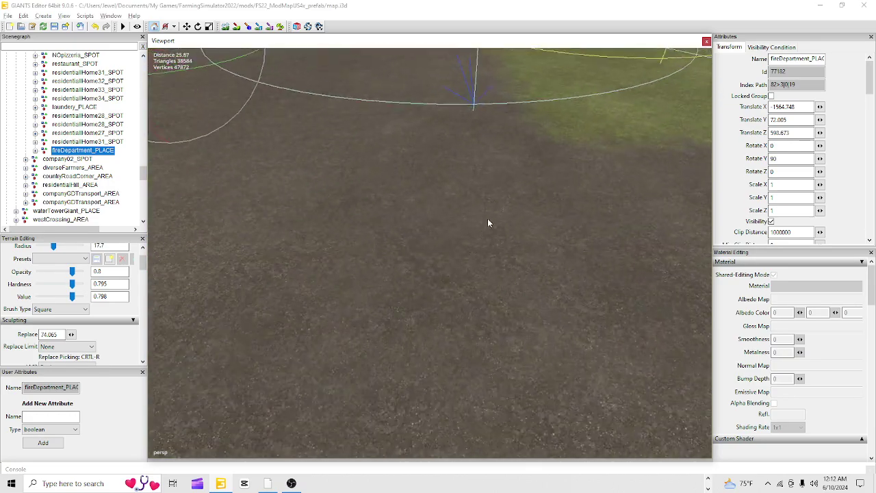
pyautogui.scroll(-5, 488, 223)
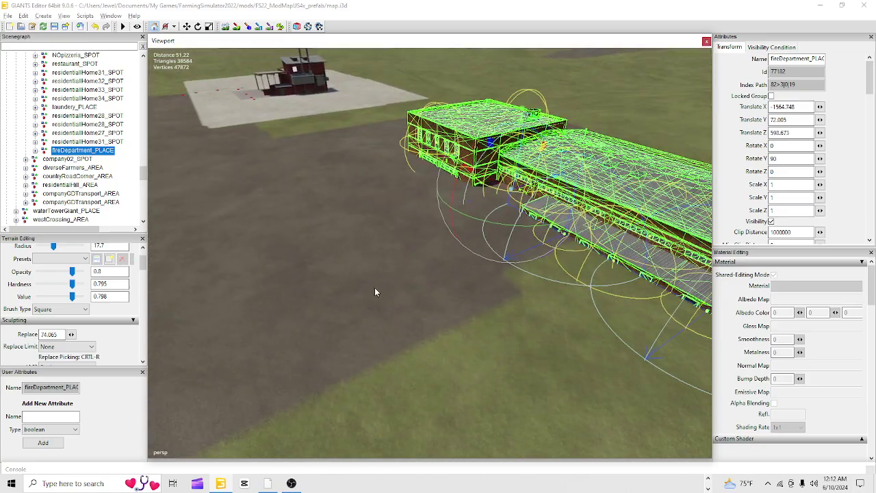
# Step: Inspect the fire department site from several sides, including the surrounding slopes and the neighbouring Bio Gas lot
pyautogui.keyDown('alt'); pyautogui.moveTo(466, 299); pyautogui.dragTo(566, 326); pyautogui.keyUp('alt')
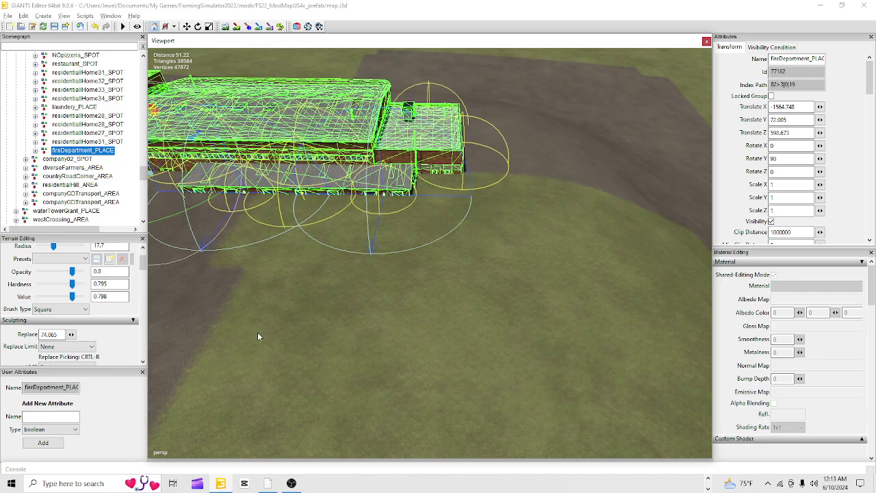
pyautogui.keyDown('alt'); pyautogui.moveTo(373, 348); pyautogui.dragTo(341, 386); pyautogui.keyUp('alt')
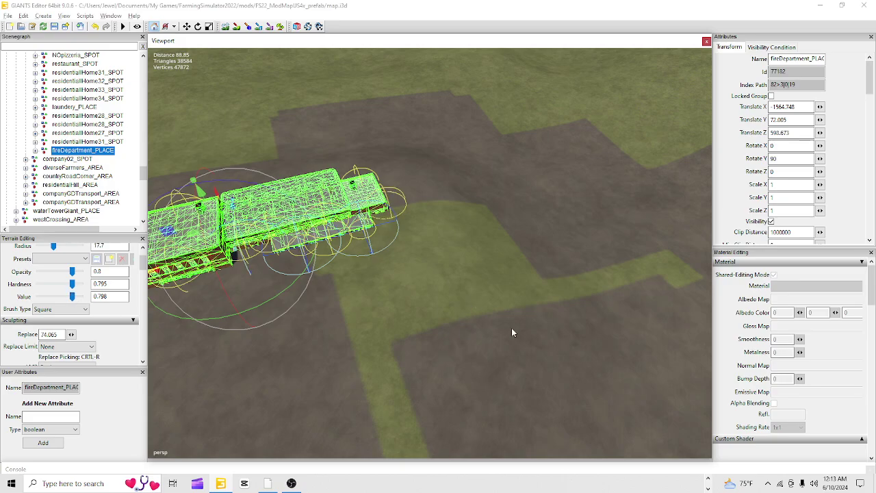
pyautogui.keyDown('alt'); pyautogui.moveTo(511, 327); pyautogui.dragTo(649, 275); pyautogui.keyUp('alt')
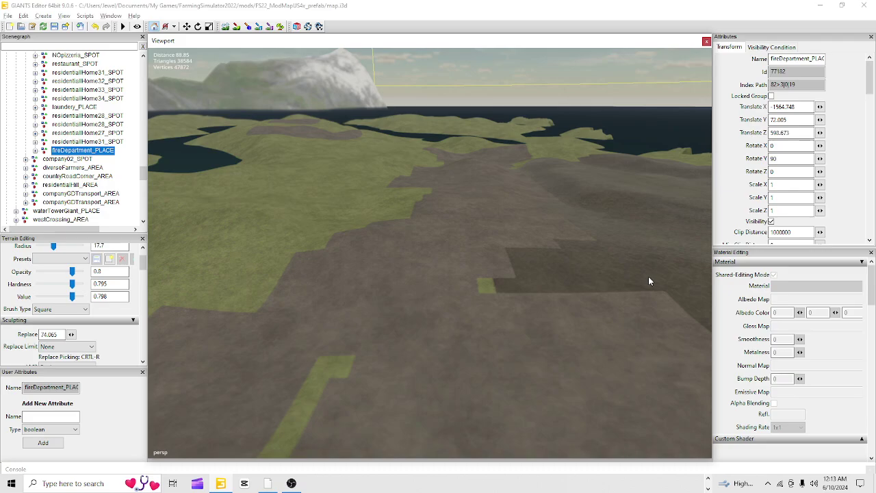
pyautogui.press('f')
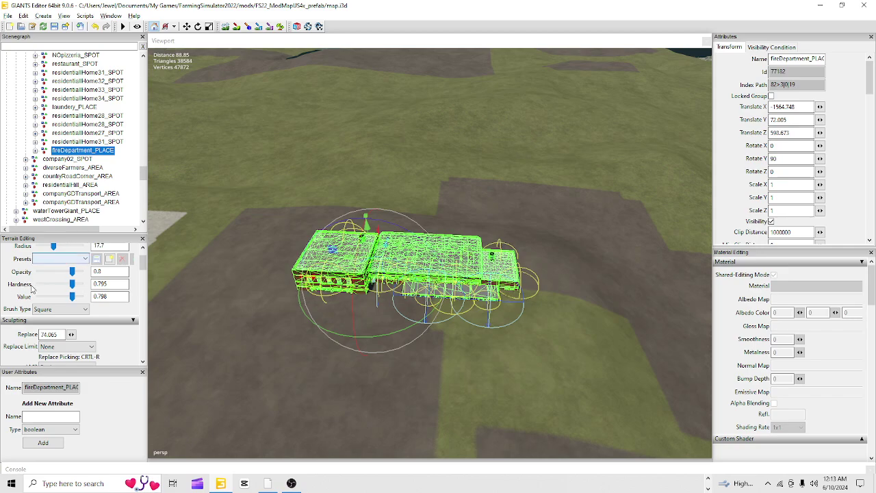
pyautogui.keyDown('alt'); pyautogui.moveTo(457, 271); pyautogui.dragTo(465, 295); pyautogui.keyUp('alt')
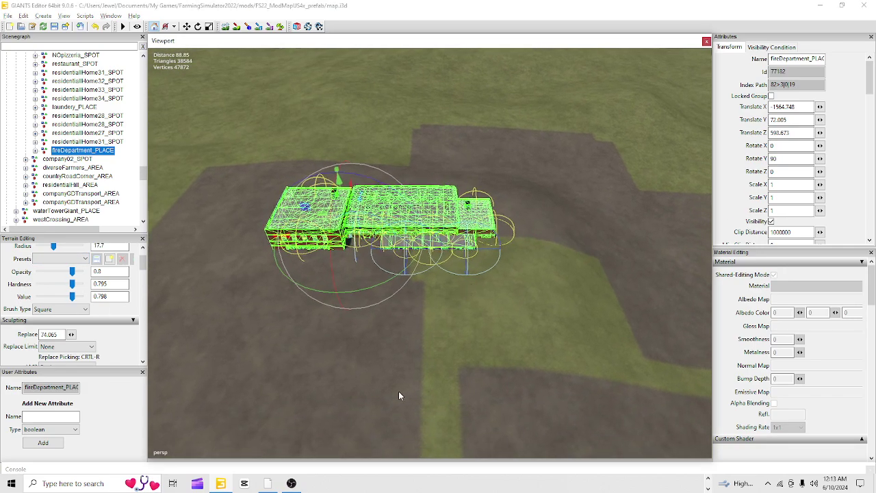
pyautogui.keyDown('alt'); pyautogui.moveTo(395, 391); pyautogui.dragTo(654, 139, button='right'); pyautogui.keyUp('alt')
pyautogui.keyDown('alt'); pyautogui.moveTo(537, 270); pyautogui.dragTo(186, 304); pyautogui.keyUp('alt')
pyautogui.keyDown('alt'); pyautogui.moveTo(441, 292); pyautogui.dragTo(391, 242, button='right'); pyautogui.keyUp('alt')
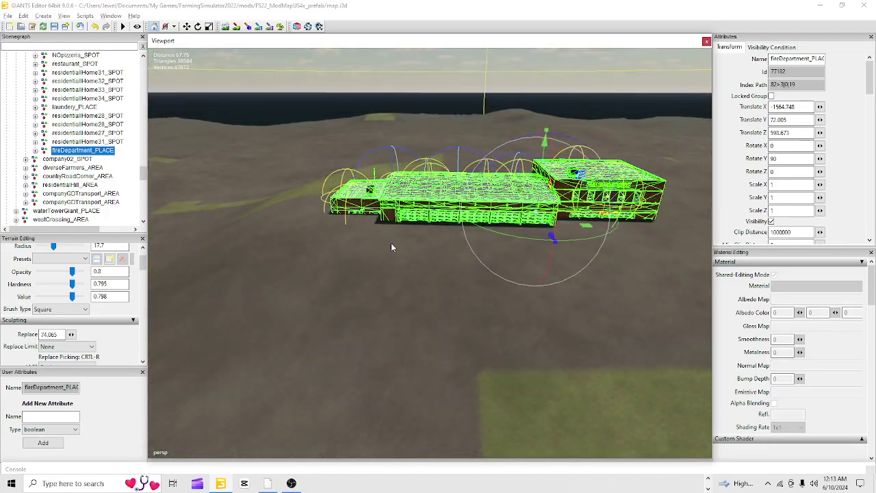
pyautogui.keyDown('alt'); pyautogui.moveTo(367, 251); pyautogui.dragTo(250, 418); pyautogui.keyUp('alt')
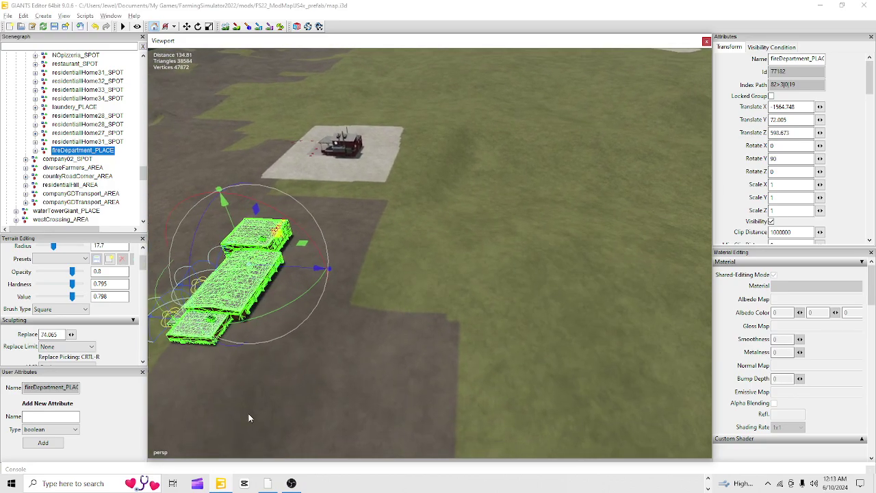
pyautogui.keyDown('alt'); pyautogui.moveTo(446, 283); pyautogui.dragTo(328, 343, button='right'); pyautogui.keyUp('alt')
pyautogui.keyDown('alt'); pyautogui.moveTo(329, 344); pyautogui.dragTo(384, 308); pyautogui.keyUp('alt')
pyautogui.keyDown('alt'); pyautogui.moveTo(383, 308); pyautogui.dragTo(523, 199, button='right'); pyautogui.keyUp('alt')
pyautogui.keyDown('alt'); pyautogui.moveTo(524, 199); pyautogui.dragTo(598, 230); pyautogui.keyUp('alt')
pyautogui.keyDown('alt'); pyautogui.moveTo(598, 229); pyautogui.dragTo(412, 282, button='right'); pyautogui.keyUp('alt')
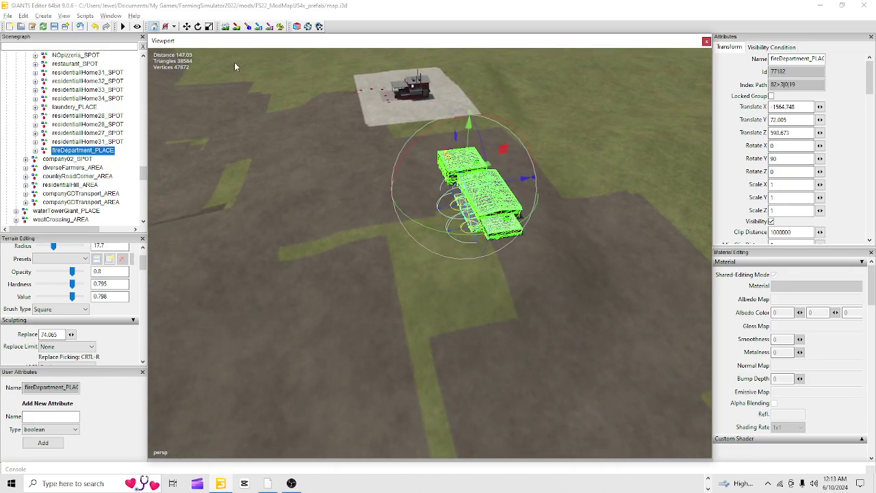
# Step: Switch to terrain texture painting and set the texture layer to COBBLESTONE
pyautogui.click(236, 27)
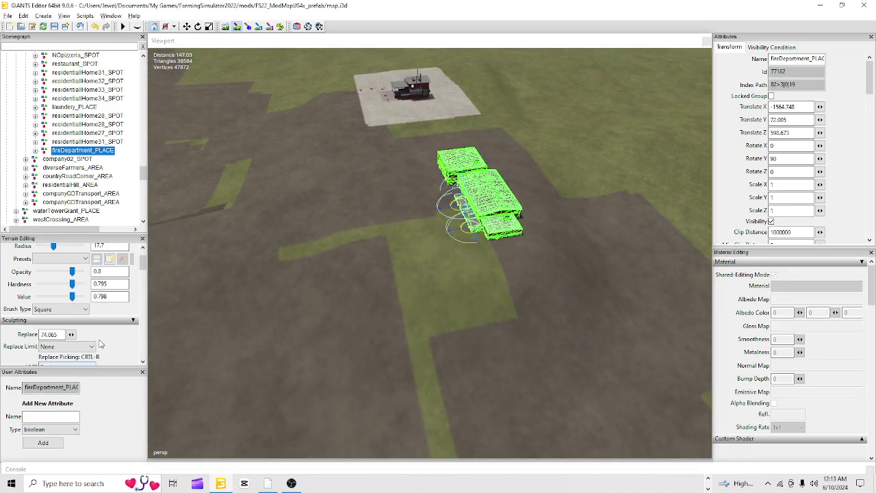
pyautogui.scroll(-3, 21, 342)
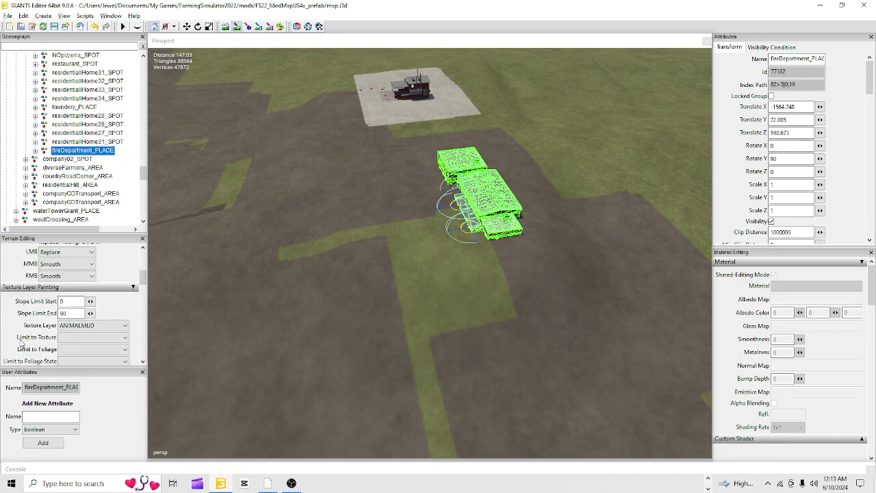
pyautogui.click(69, 326)
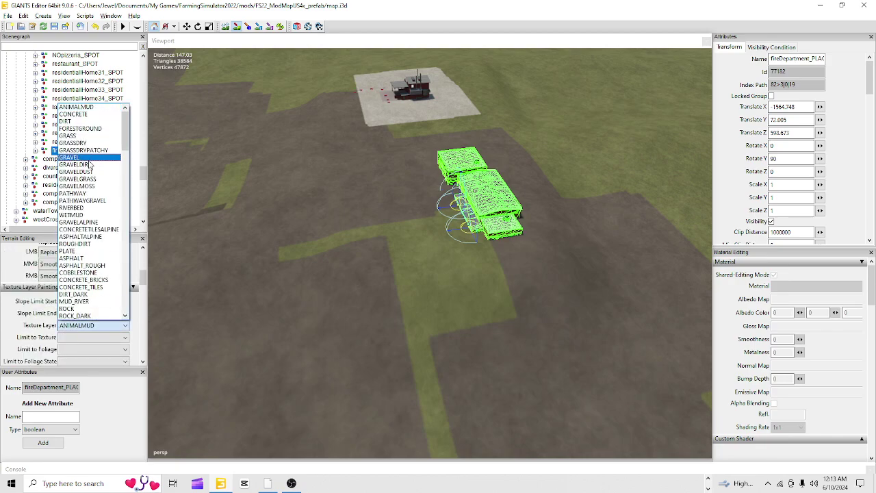
pyautogui.click(83, 207)
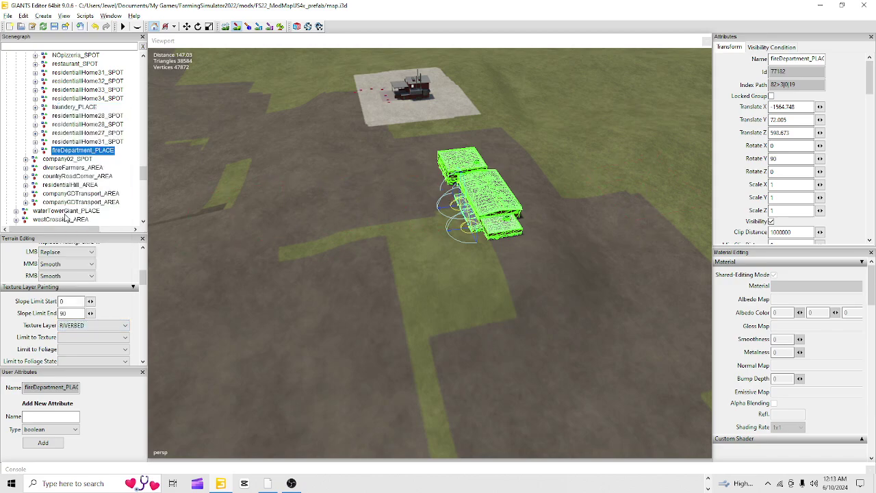
pyautogui.click(82, 327)
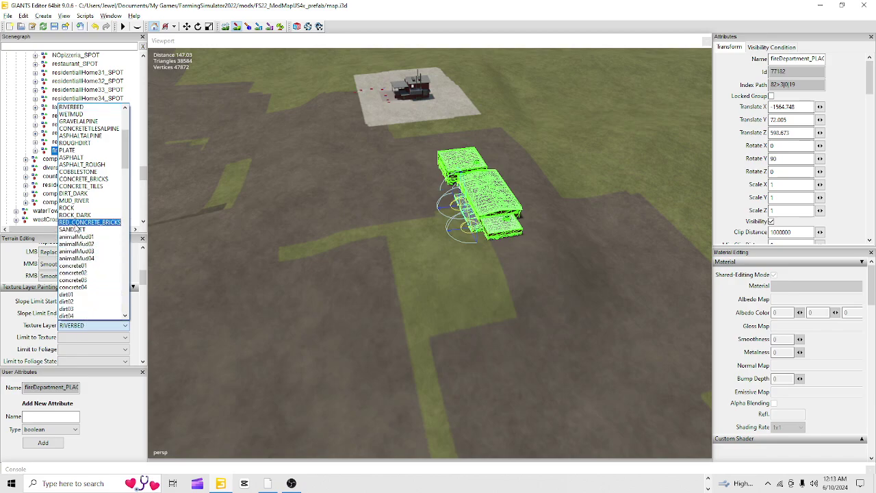
pyautogui.click(79, 171)
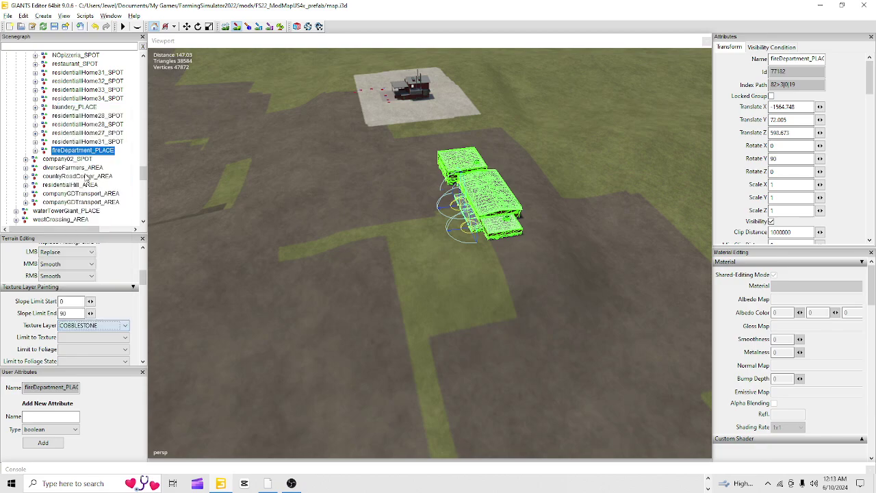
# Step: Paint cobblestone over the levelled ground all around the fire department
pyautogui.moveTo(459, 219); pyautogui.dragTo(416, 164)
pyautogui.moveTo(415, 162)
pyautogui.mouseDown()
pyautogui.moveTo(415, 152)
pyautogui.moveTo(493, 148)
pyautogui.moveTo(510, 197)
pyautogui.moveTo(530, 199)
pyautogui.moveTo(521, 186)
pyautogui.moveTo(571, 280)
pyautogui.moveTo(563, 239)
pyautogui.moveTo(477, 271)
pyautogui.moveTo(437, 272)
pyautogui.moveTo(433, 285)
pyautogui.moveTo(409, 253)
pyautogui.moveTo(387, 164)
pyautogui.moveTo(375, 155)
pyautogui.moveTo(404, 285)
pyautogui.moveTo(579, 255)
pyautogui.moveTo(588, 266)
pyautogui.mouseUp()
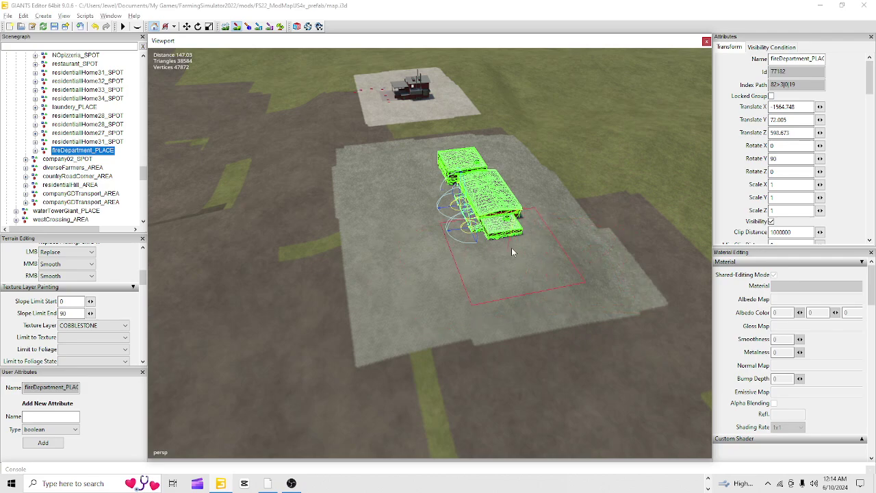
pyautogui.click(237, 26)
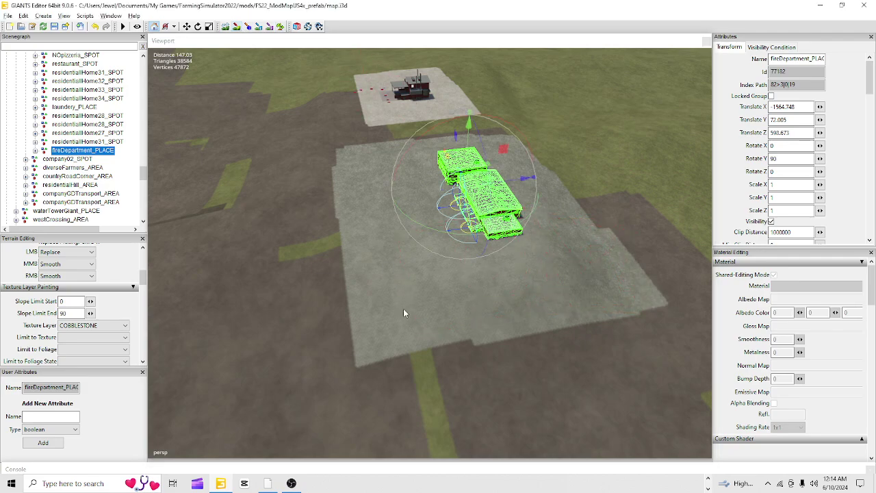
# Step: Sculpt the terrain beyond the cobblestone area, levelling it to the replace height and smoothing its steep edges into the surrounding land
pyautogui.moveTo(403, 308)
pyautogui.mouseDown(button='middle')
pyautogui.moveTo(414, 405)
pyautogui.moveTo(696, 183)
pyautogui.moveTo(511, 222)
pyautogui.moveTo(451, 271)
pyautogui.moveTo(420, 319)
pyautogui.moveTo(542, 194)
pyautogui.moveTo(449, 284)
pyautogui.moveTo(505, 241)
pyautogui.moveTo(468, 211)
pyautogui.moveTo(319, 219)
pyautogui.moveTo(281, 234)
pyautogui.moveTo(416, 301)
pyautogui.mouseUp(button='middle')
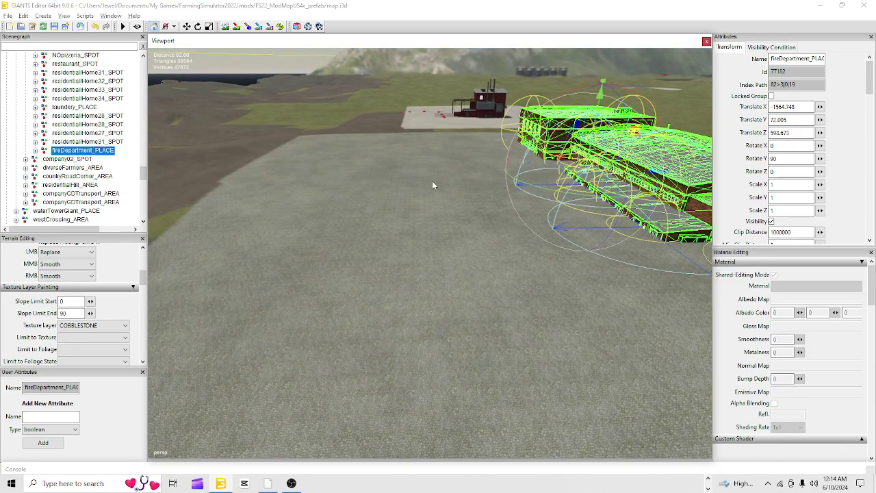
pyautogui.moveTo(432, 182); pyautogui.dragTo(322, 253, button='middle')
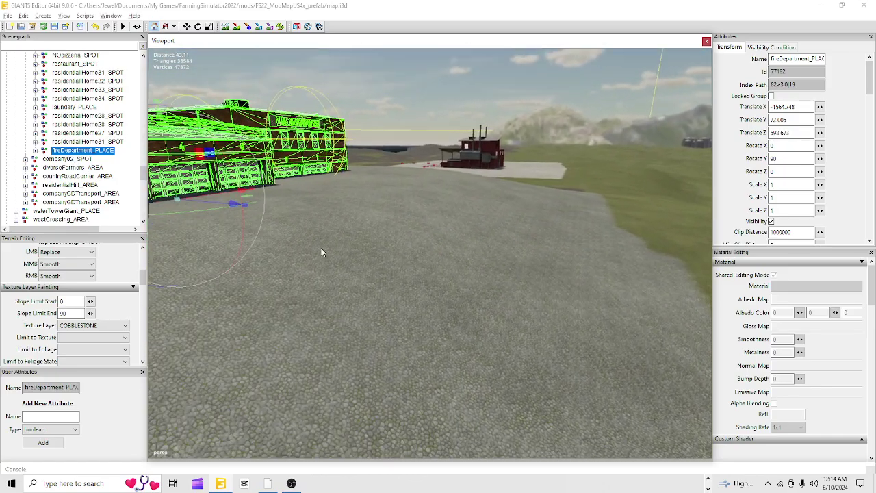
pyautogui.moveTo(458, 203); pyautogui.dragTo(317, 362, button='middle')
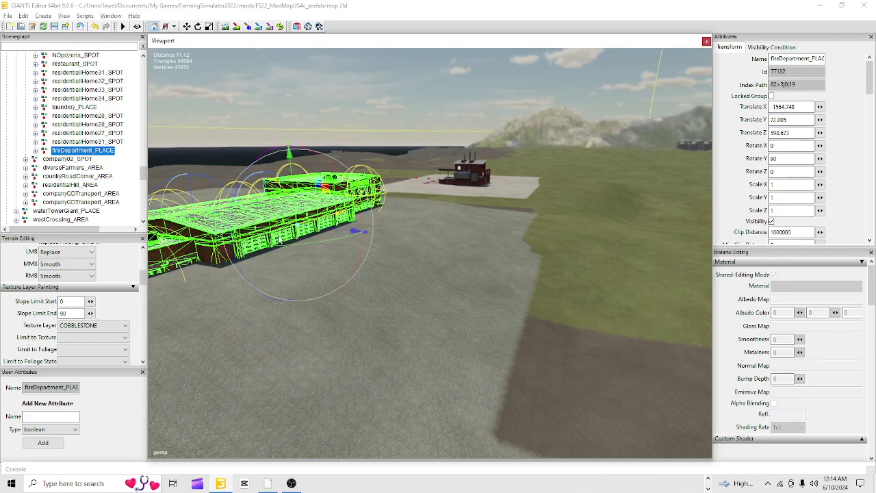
pyautogui.moveTo(280, 239); pyautogui.dragTo(365, 319, button='middle')
pyautogui.click(226, 28)
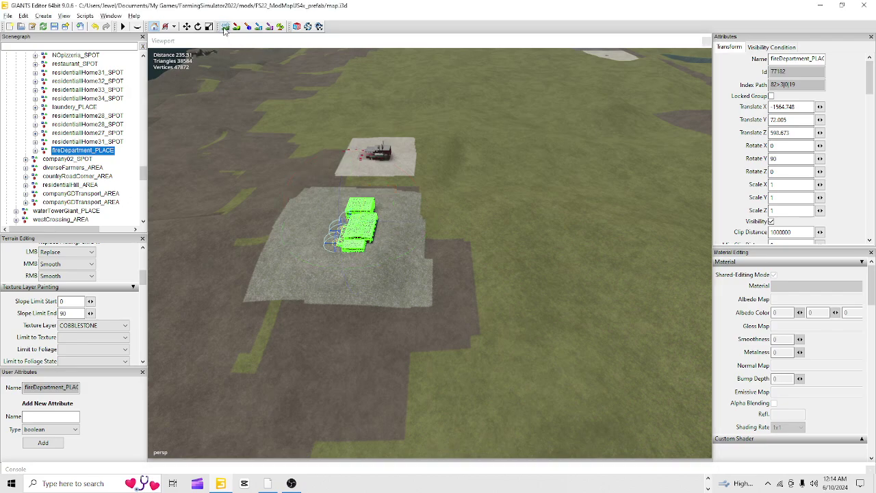
pyautogui.moveTo(384, 271)
pyautogui.mouseDown()
pyautogui.moveTo(354, 273)
pyautogui.moveTo(419, 248)
pyautogui.moveTo(407, 217)
pyautogui.moveTo(425, 187)
pyautogui.moveTo(306, 196)
pyautogui.mouseUp()
pyautogui.moveTo(423, 198)
pyautogui.mouseDown()
pyautogui.moveTo(444, 203)
pyautogui.moveTo(453, 190)
pyautogui.moveTo(444, 297)
pyautogui.moveTo(440, 250)
pyautogui.moveTo(417, 348)
pyautogui.moveTo(438, 346)
pyautogui.moveTo(454, 318)
pyautogui.moveTo(265, 311)
pyautogui.mouseUp()
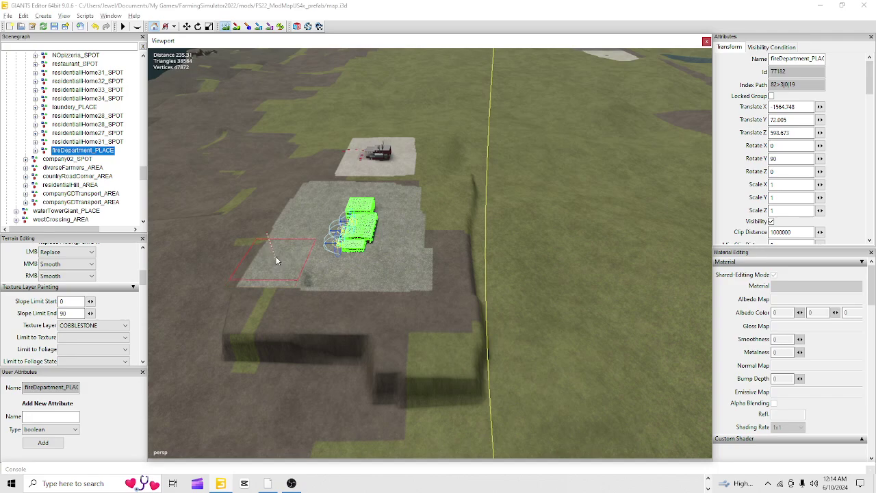
pyautogui.moveTo(277, 264)
pyautogui.mouseDown()
pyautogui.moveTo(354, 292)
pyautogui.moveTo(354, 336)
pyautogui.moveTo(430, 343)
pyautogui.moveTo(237, 339)
pyautogui.moveTo(259, 338)
pyautogui.moveTo(300, 367)
pyautogui.moveTo(428, 370)
pyautogui.moveTo(499, 328)
pyautogui.moveTo(471, 198)
pyautogui.mouseUp()
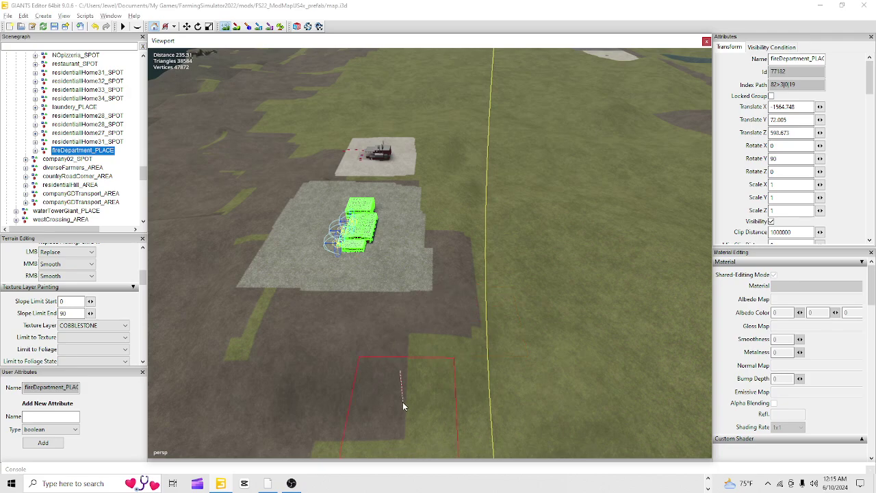
pyautogui.click(225, 27)
# Step: Examine the sculpted cobblestone lot and the fire department up close, including the building's floor
pyautogui.keyDown('alt'); pyautogui.moveTo(364, 341); pyautogui.dragTo(837, 37, button='right'); pyautogui.keyUp('alt')
pyautogui.keyDown('alt'); pyautogui.moveTo(333, 336); pyautogui.dragTo(661, 161, button='right'); pyautogui.keyUp('alt')
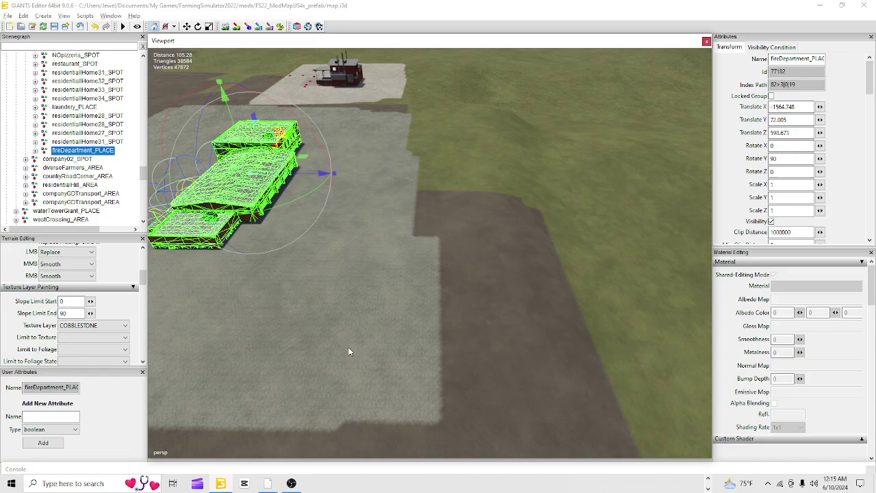
pyautogui.keyDown('alt'); pyautogui.moveTo(350, 351); pyautogui.dragTo(376, 277, button='right'); pyautogui.keyUp('alt')
pyautogui.keyDown('alt'); pyautogui.moveTo(376, 277); pyautogui.dragTo(353, 284); pyautogui.keyUp('alt')
pyautogui.keyDown('alt'); pyautogui.moveTo(352, 284); pyautogui.dragTo(472, 236, button='right'); pyautogui.keyUp('alt')
pyautogui.keyDown('alt'); pyautogui.moveTo(472, 237); pyautogui.dragTo(433, 295); pyautogui.keyUp('alt')
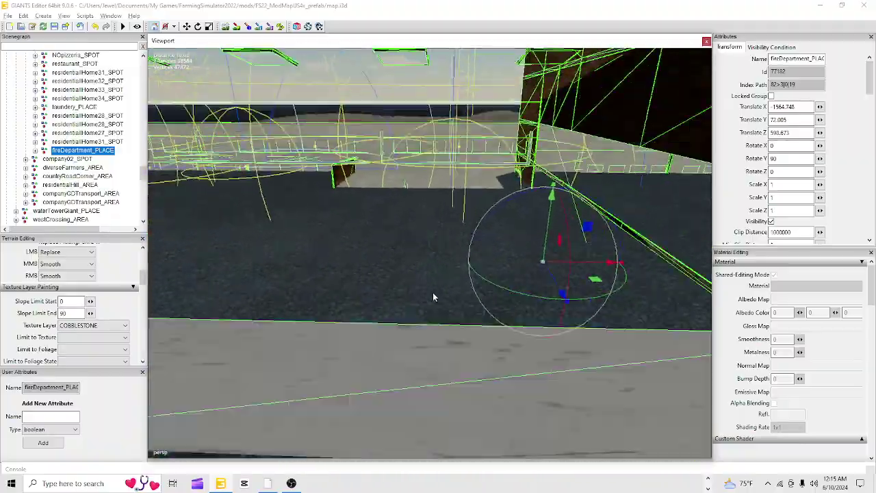
pyautogui.keyDown('alt'); pyautogui.moveTo(433, 295); pyautogui.dragTo(460, 263, button='right'); pyautogui.keyUp('alt')
pyautogui.keyDown('alt'); pyautogui.moveTo(460, 262); pyautogui.dragTo(470, 325); pyautogui.keyUp('alt')
pyautogui.keyDown('alt'); pyautogui.moveTo(469, 326); pyautogui.dragTo(443, 328, button='right'); pyautogui.keyUp('alt')
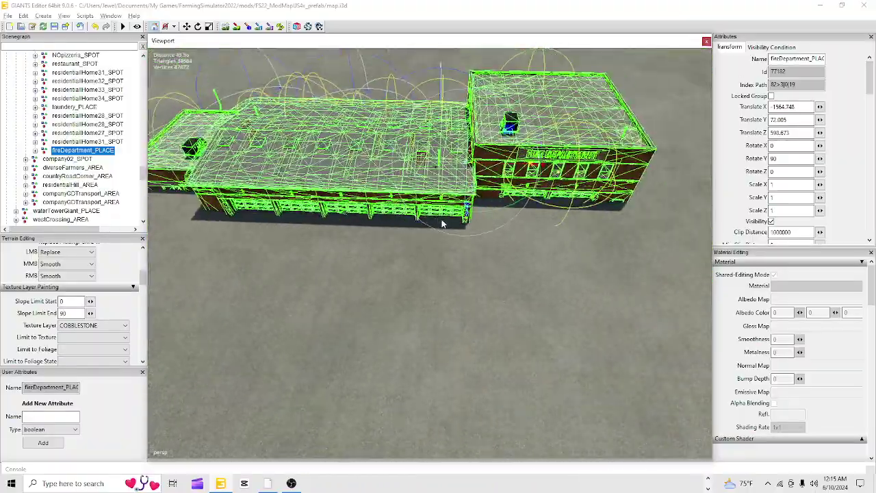
# Step: Reposition the fire department interactively on the cobblestone surface at X -1549.188, Y 74.051, Z 599.315
pyautogui.keyDown('alt'); pyautogui.moveTo(444, 222); pyautogui.dragTo(451, 219); pyautogui.keyUp('alt')
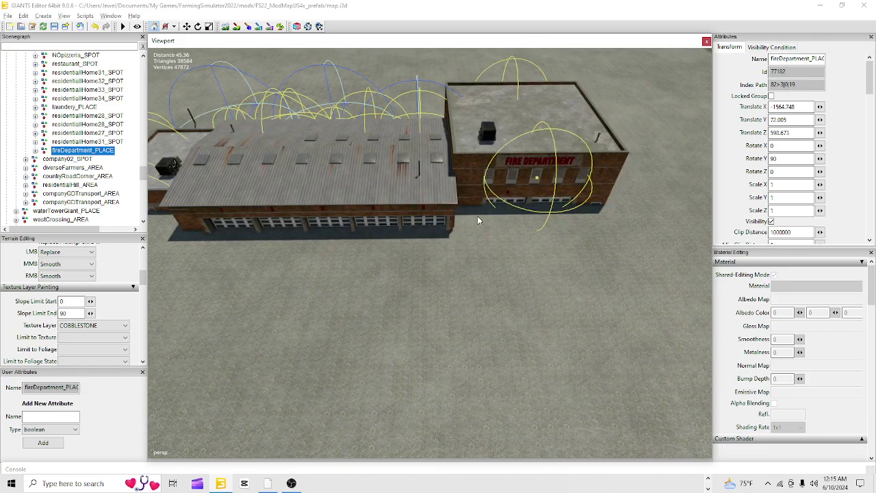
pyautogui.hotkey('ctrl', 'b')
pyautogui.hotkey('ctrl', 'b')
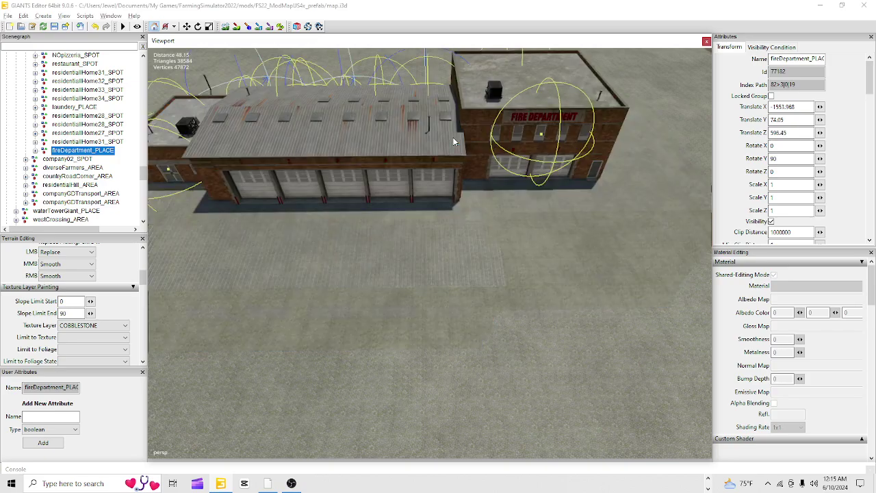
pyautogui.hotkey('ctrl', 'b')
pyautogui.hotkey('ctrl', 'b')
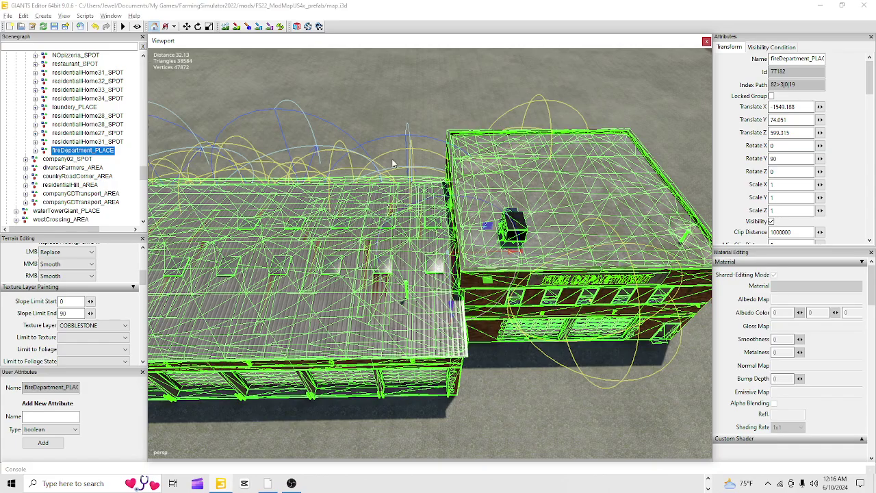
# Step: Check the fire department's position on the lot and how its garage doors meet the cobblestone
pyautogui.keyDown('alt'); pyautogui.moveTo(463, 175); pyautogui.dragTo(506, 131); pyautogui.keyUp('alt')
pyautogui.scroll(-5, 505, 131)
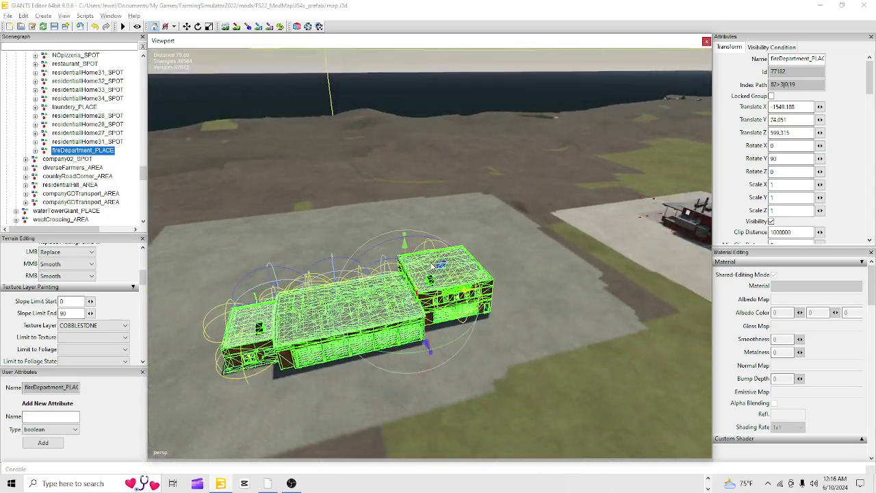
pyautogui.keyDown('alt'); pyautogui.moveTo(456, 117); pyautogui.dragTo(414, 207); pyautogui.keyUp('alt')
pyautogui.keyDown('alt'); pyautogui.moveTo(414, 206); pyautogui.dragTo(596, 16, button='middle'); pyautogui.keyUp('alt')
pyautogui.keyDown('alt'); pyautogui.moveTo(479, 315); pyautogui.dragTo(497, 231); pyautogui.keyUp('alt')
pyautogui.scroll(4, 456, 207)
pyautogui.scroll(5, 473, 251)
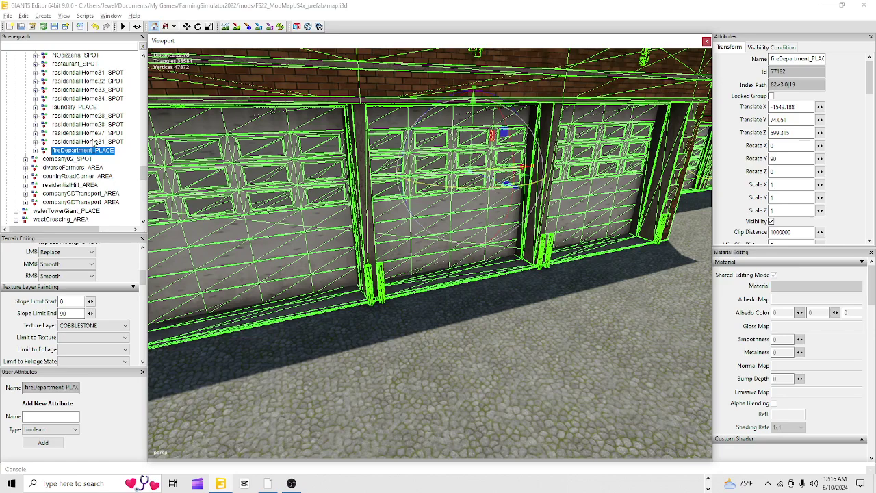
pyautogui.click(120, 151)
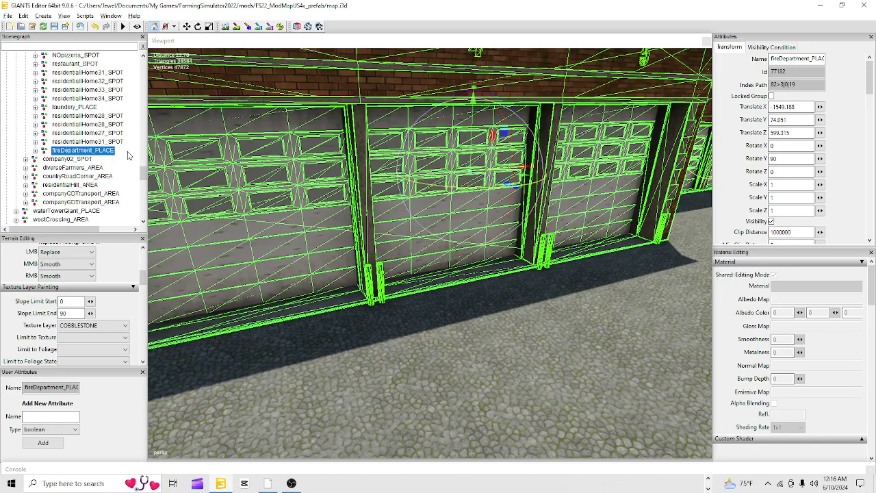
pyautogui.scroll(-1, 450, 176)
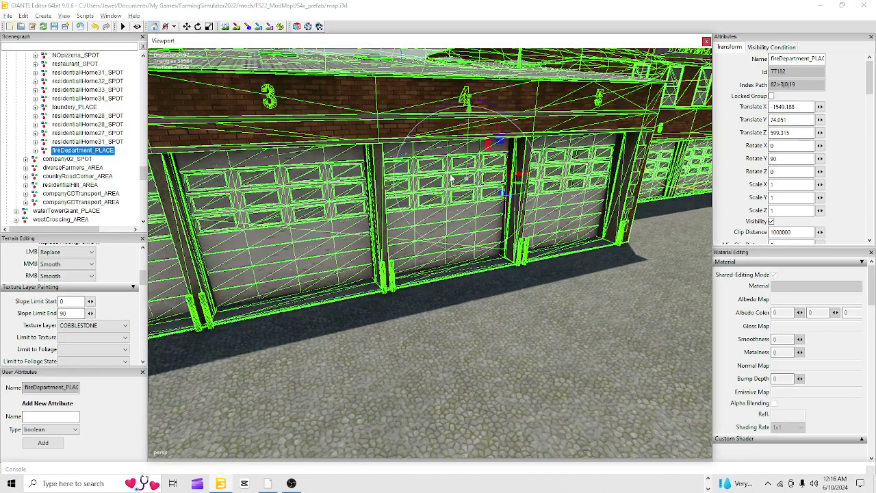
pyautogui.scroll(1, 450, 176)
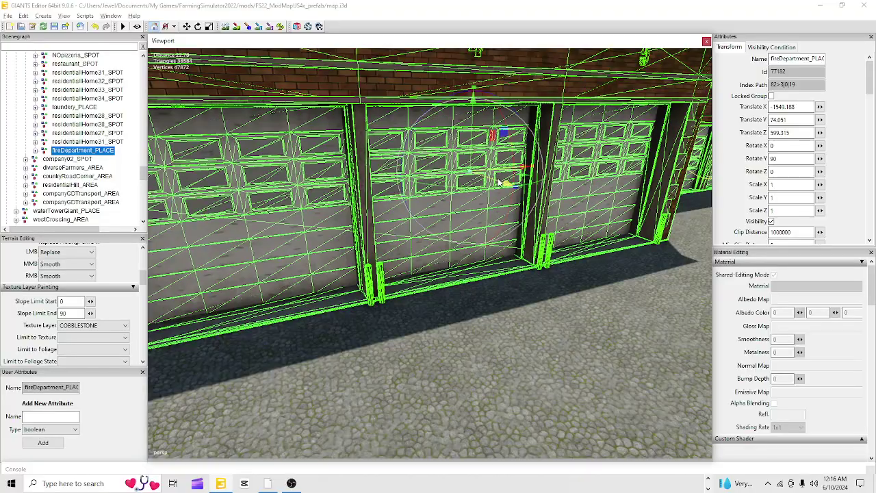
# Step: Move the fire department along the X axis to -1559.604 on the cobblestone lot
pyautogui.moveTo(505, 177); pyautogui.dragTo(341, 185)
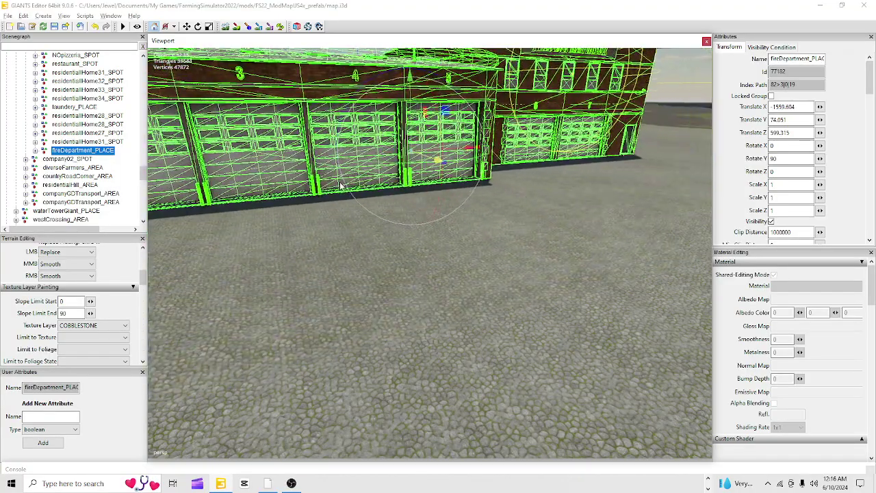
pyautogui.keyDown('alt'); pyautogui.moveTo(473, 191); pyautogui.dragTo(518, 115); pyautogui.keyUp('alt')
pyautogui.scroll(-8, 518, 114)
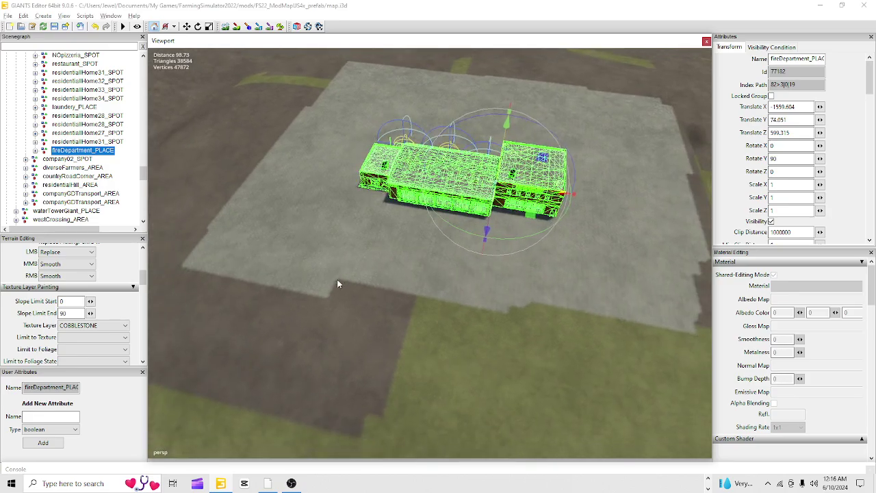
# Step: Move the fire department across the cobblestone lot to X -1565.062 and Z 589.042
pyautogui.keyDown('alt'); pyautogui.moveTo(336, 280); pyautogui.dragTo(428, 241); pyautogui.keyUp('alt')
pyautogui.scroll(-2, 428, 240)
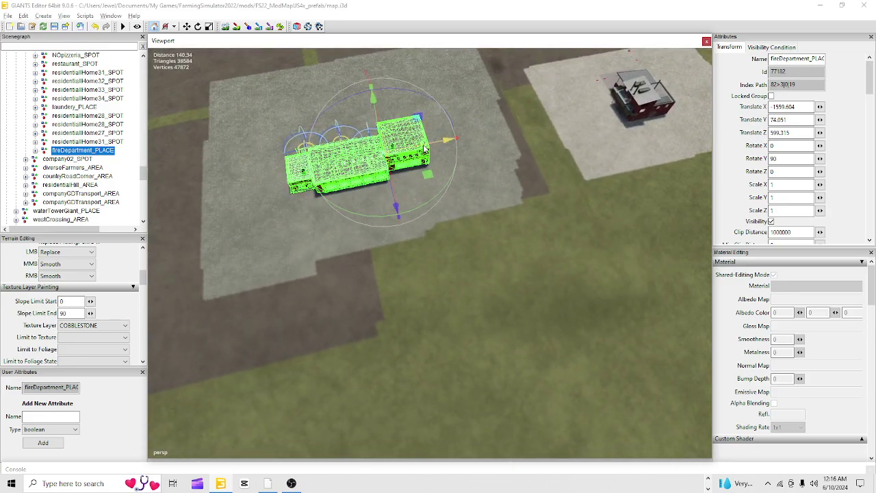
pyautogui.moveTo(383, 205); pyautogui.dragTo(413, 177)
# Step: Sculpt the terrain between the cobblestone lot and the Bio Gas lot to soften the bank separating them
pyautogui.keyDown('alt'); pyautogui.moveTo(419, 291); pyautogui.dragTo(473, 300); pyautogui.keyUp('alt')
pyautogui.keyDown('alt'); pyautogui.moveTo(358, 367); pyautogui.dragTo(753, 21, button='right'); pyautogui.keyUp('alt')
pyautogui.keyDown('alt'); pyautogui.moveTo(508, 323); pyautogui.dragTo(566, 282); pyautogui.keyUp('alt')
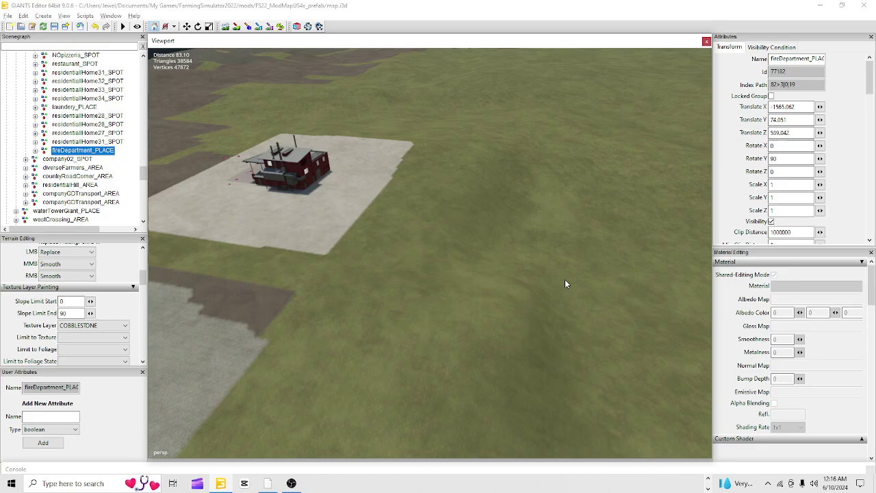
pyautogui.keyDown('alt'); pyautogui.moveTo(566, 282); pyautogui.dragTo(695, 122, button='right'); pyautogui.keyUp('alt')
pyautogui.keyDown('alt'); pyautogui.moveTo(695, 123); pyautogui.dragTo(353, 143); pyautogui.keyUp('alt')
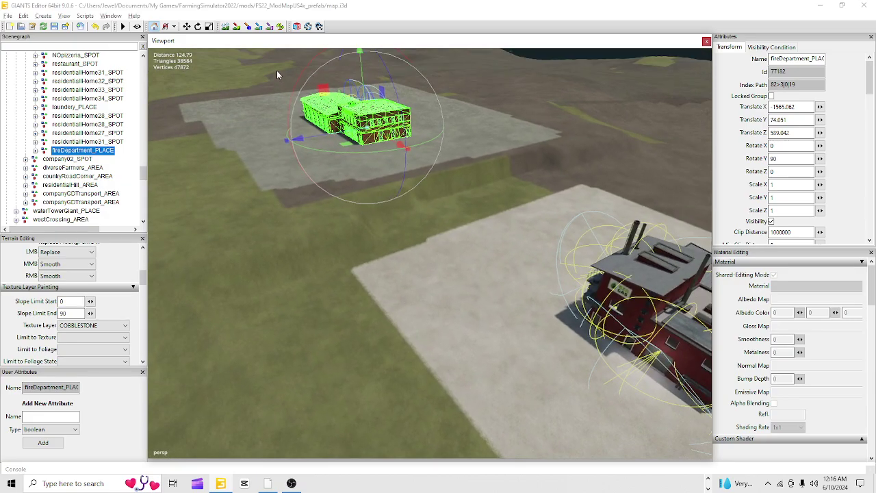
pyautogui.click(236, 27)
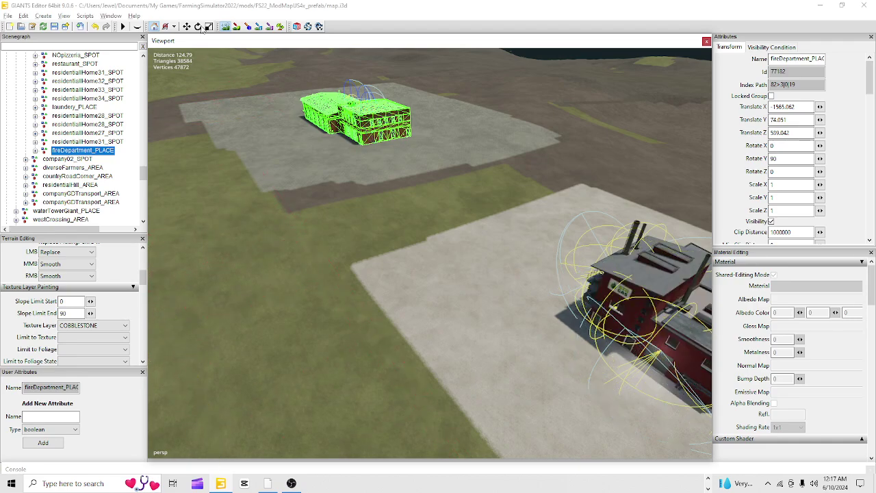
pyautogui.click(224, 29)
# Step: Examine the grassy ground alongside the cobblestone lot and the Bio Gas lot, including with the terrain sculpting brush
pyautogui.keyDown('alt'); pyautogui.moveTo(425, 198); pyautogui.dragTo(371, 232); pyautogui.keyUp('alt')
pyautogui.keyDown('alt'); pyautogui.moveTo(371, 232); pyautogui.dragTo(480, 35, button='middle'); pyautogui.keyUp('alt')
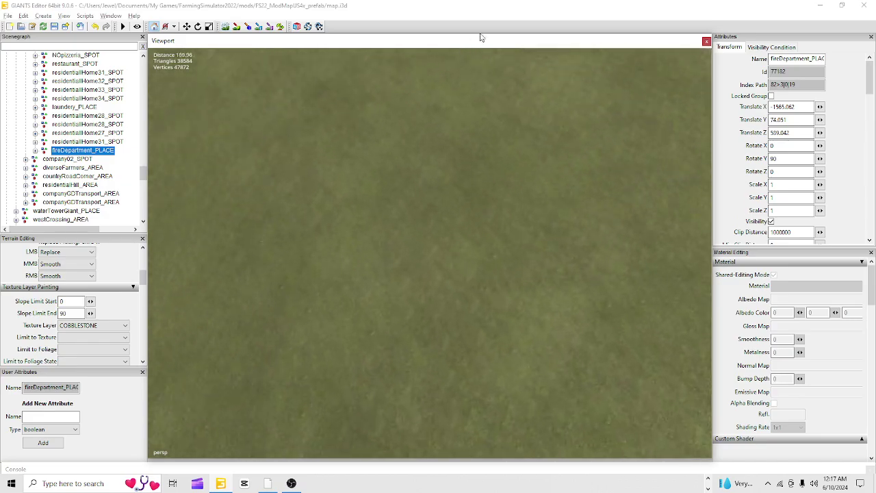
pyautogui.keyDown('alt'); pyautogui.moveTo(415, 167); pyautogui.dragTo(482, 70); pyautogui.keyUp('alt')
pyautogui.scroll(-2, 364, 188)
pyautogui.keyDown('alt'); pyautogui.moveTo(363, 187); pyautogui.dragTo(400, 221); pyautogui.keyUp('alt')
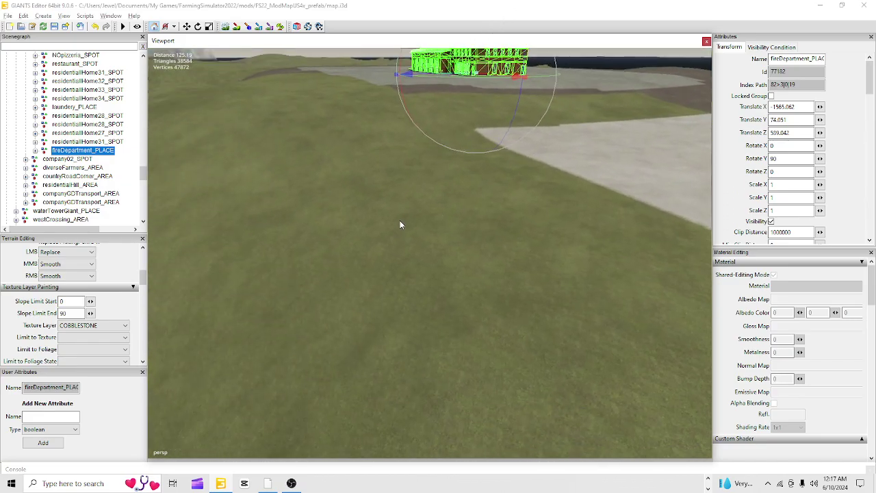
pyautogui.keyDown('alt'); pyautogui.moveTo(428, 301); pyautogui.dragTo(575, 269); pyautogui.keyUp('alt')
pyautogui.keyDown('alt'); pyautogui.moveTo(368, 333); pyautogui.dragTo(287, 332); pyautogui.keyUp('alt')
pyautogui.keyDown('alt'); pyautogui.moveTo(476, 313); pyautogui.dragTo(532, 219); pyautogui.keyUp('alt')
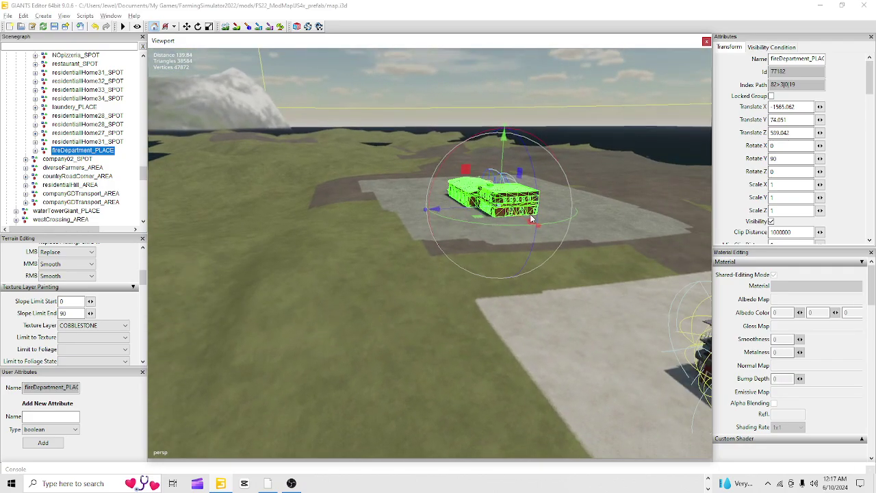
pyautogui.keyDown('alt'); pyautogui.moveTo(471, 325); pyautogui.dragTo(317, 172); pyautogui.keyUp('alt')
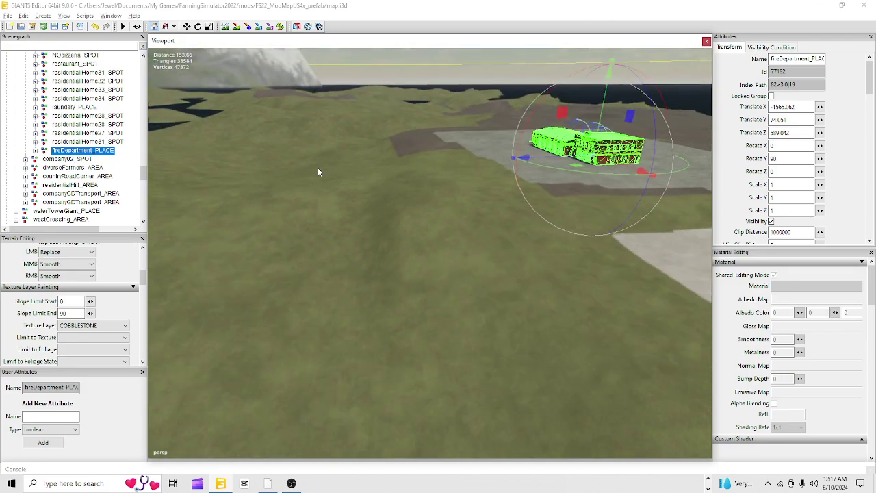
pyautogui.click(225, 26)
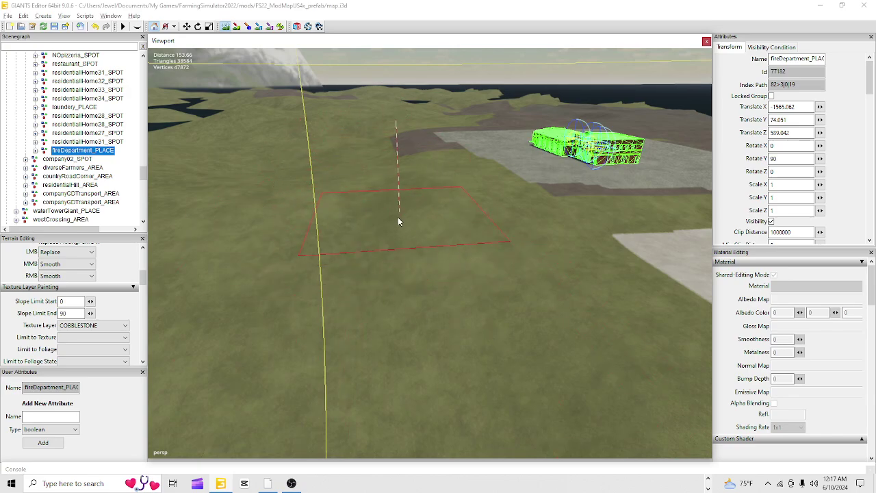
pyautogui.click(225, 26)
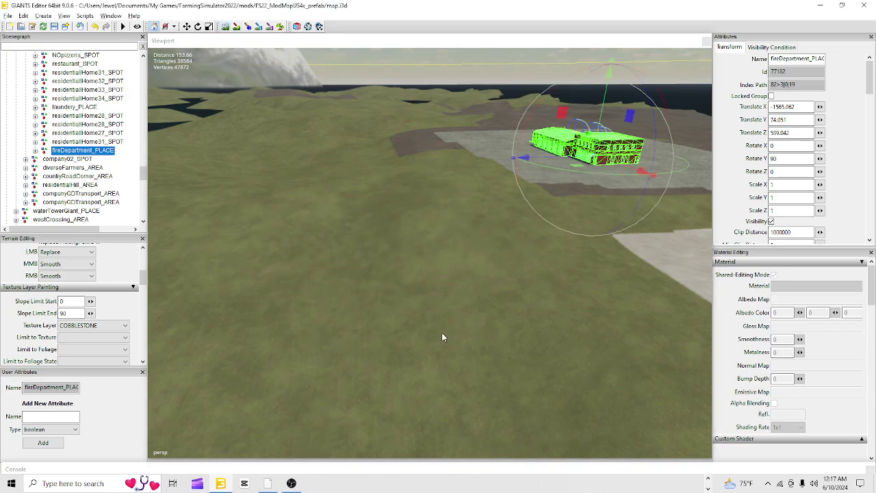
# Step: Check the fire department's garage front and the surrounding cobblestone edges from near ground level
pyautogui.keyDown('alt'); pyautogui.moveTo(442, 334); pyautogui.dragTo(472, 330); pyautogui.keyUp('alt')
pyautogui.keyDown('alt'); pyautogui.moveTo(472, 330); pyautogui.dragTo(700, 133, button='right'); pyautogui.keyUp('alt')
pyautogui.keyDown('alt'); pyautogui.moveTo(370, 335); pyautogui.dragTo(616, 185, button='right'); pyautogui.keyUp('alt')
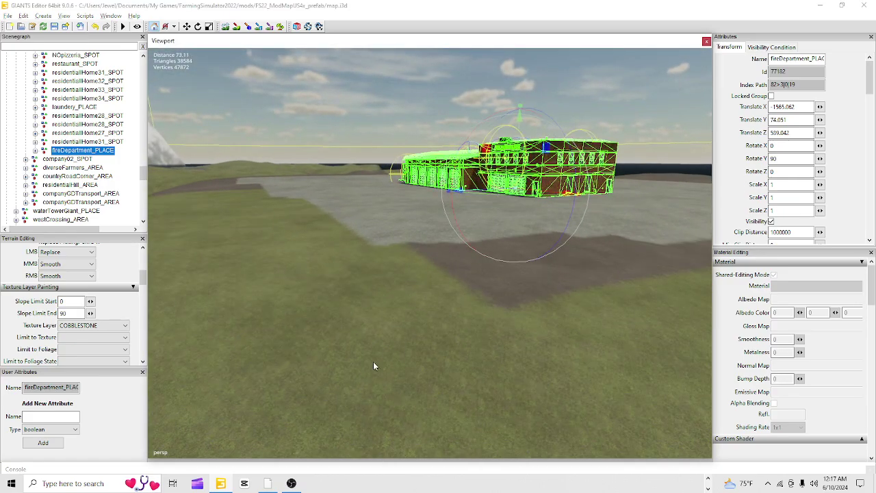
pyautogui.keyDown('alt'); pyautogui.moveTo(373, 362); pyautogui.dragTo(354, 358); pyautogui.keyUp('alt')
pyautogui.keyDown('alt'); pyautogui.moveTo(354, 358); pyautogui.dragTo(313, 358, button='right'); pyautogui.keyUp('alt')
pyautogui.keyDown('alt'); pyautogui.moveTo(313, 358); pyautogui.dragTo(385, 437); pyautogui.keyUp('alt')
pyautogui.keyDown('alt'); pyautogui.moveTo(384, 437); pyautogui.dragTo(300, 475, button='right'); pyautogui.keyUp('alt')
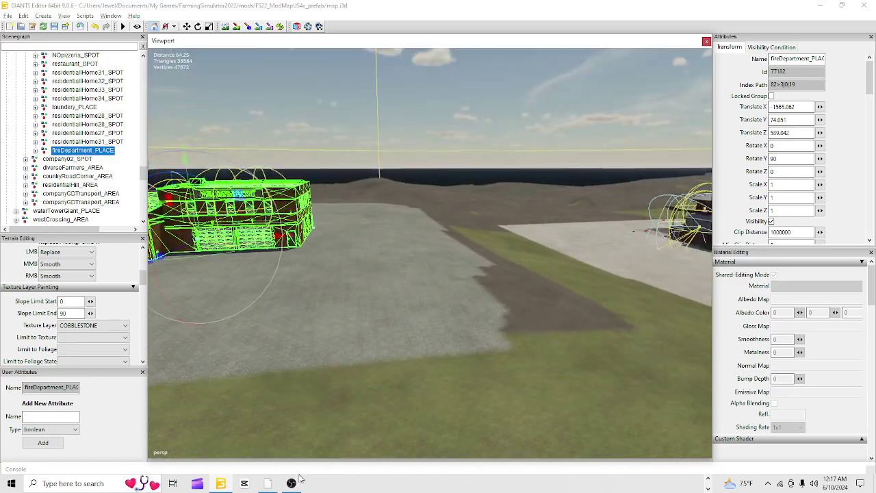
pyautogui.keyDown('alt'); pyautogui.moveTo(399, 408); pyautogui.dragTo(508, 258, button='right'); pyautogui.keyUp('alt')
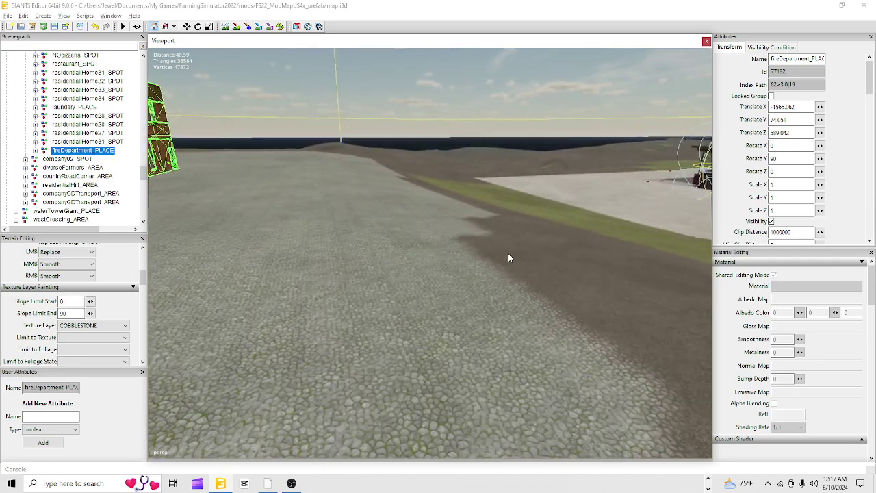
pyautogui.keyDown('alt'); pyautogui.moveTo(508, 258); pyautogui.dragTo(334, 233); pyautogui.keyUp('alt')
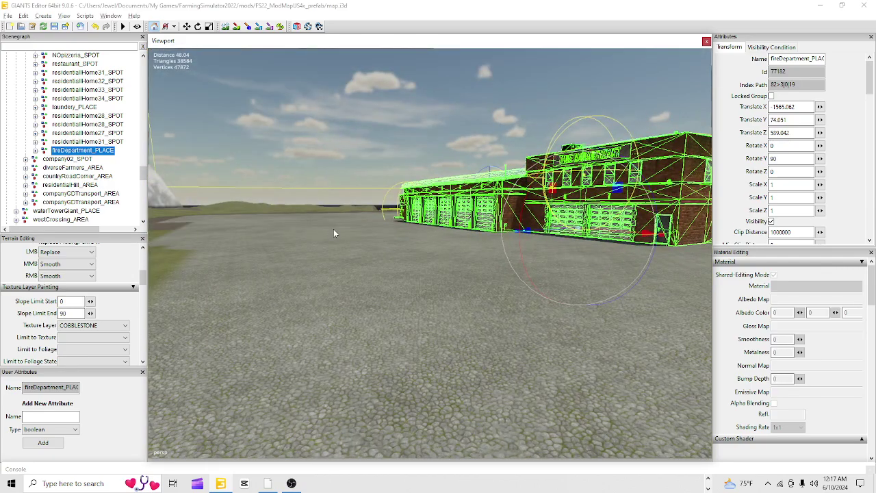
# Step: Move the fire department along the Z axis to 598.152 on the cobblestone lot
pyautogui.keyDown('alt'); pyautogui.moveTo(333, 233); pyautogui.dragTo(381, 217, button='right'); pyautogui.keyUp('alt')
pyautogui.keyDown('alt'); pyautogui.moveTo(380, 218); pyautogui.dragTo(534, 239); pyautogui.keyUp('alt')
pyautogui.keyDown('alt'); pyautogui.moveTo(534, 239); pyautogui.dragTo(361, 254, button='right'); pyautogui.keyUp('alt')
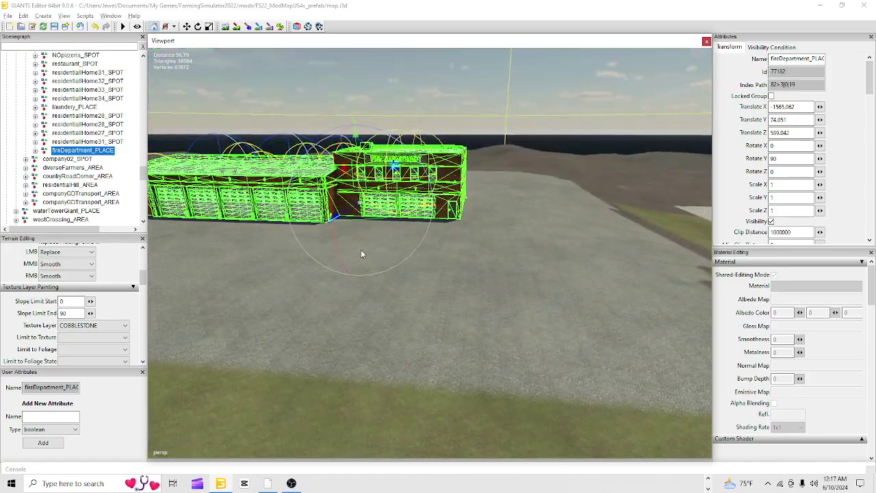
pyautogui.moveTo(407, 203); pyautogui.dragTo(382, 312)
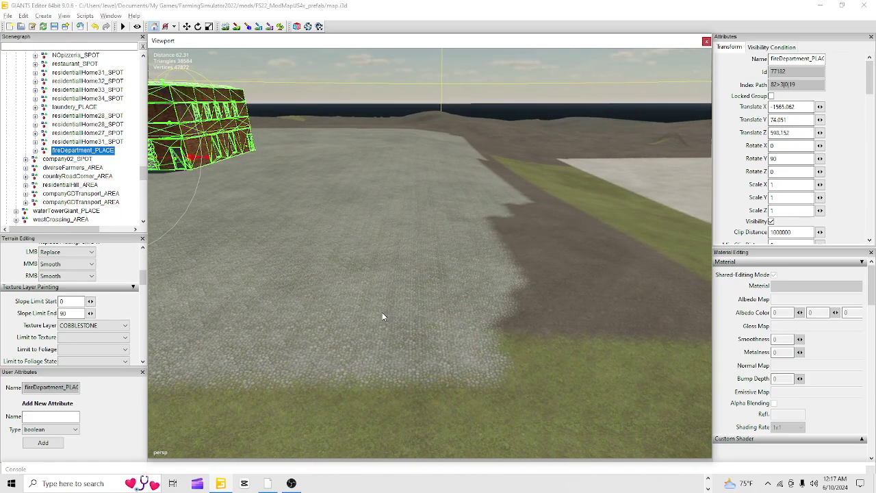
# Step: Sample the GRASS texture layer and paint it over the dirt and ragged cobblestone edge between the two lots
pyautogui.keyDown('alt'); pyautogui.moveTo(412, 239); pyautogui.dragTo(336, 371, button='right'); pyautogui.keyUp('alt')
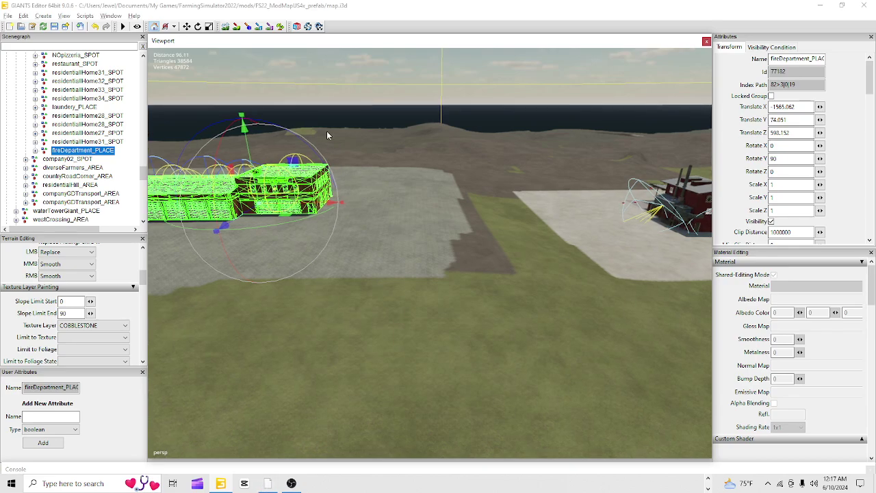
pyautogui.click(236, 26)
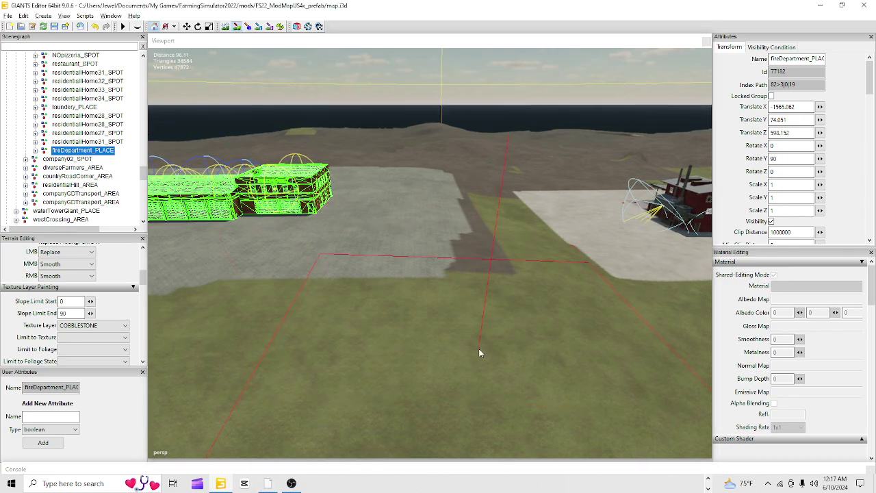
pyautogui.scroll(-1, 459, 373)
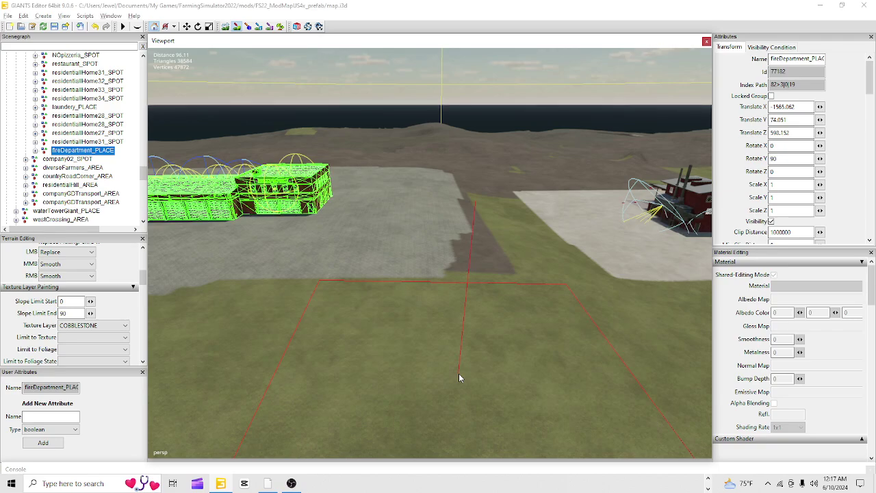
pyautogui.keyDown('ctrl'); pyautogui.click(459, 373); pyautogui.keyUp('ctrl')
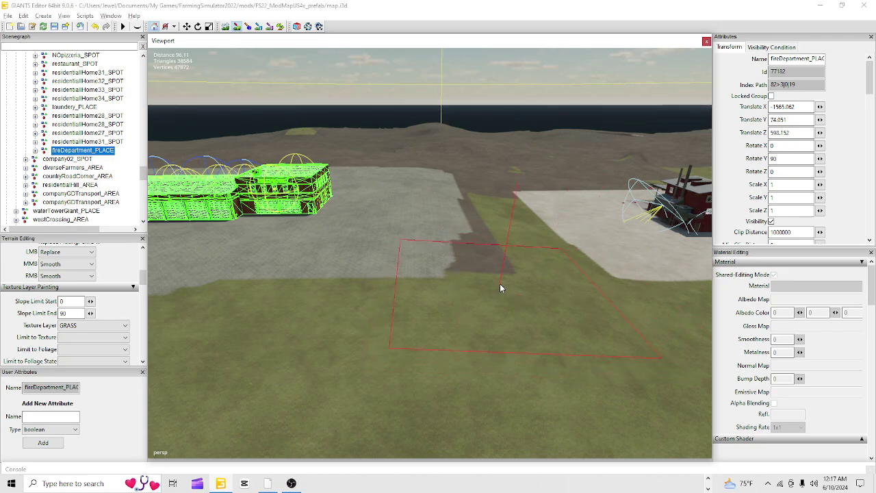
pyautogui.moveTo(497, 281)
pyautogui.mouseDown()
pyautogui.moveTo(447, 180)
pyautogui.moveTo(470, 181)
pyautogui.moveTo(491, 197)
pyautogui.moveTo(530, 249)
pyautogui.mouseUp()
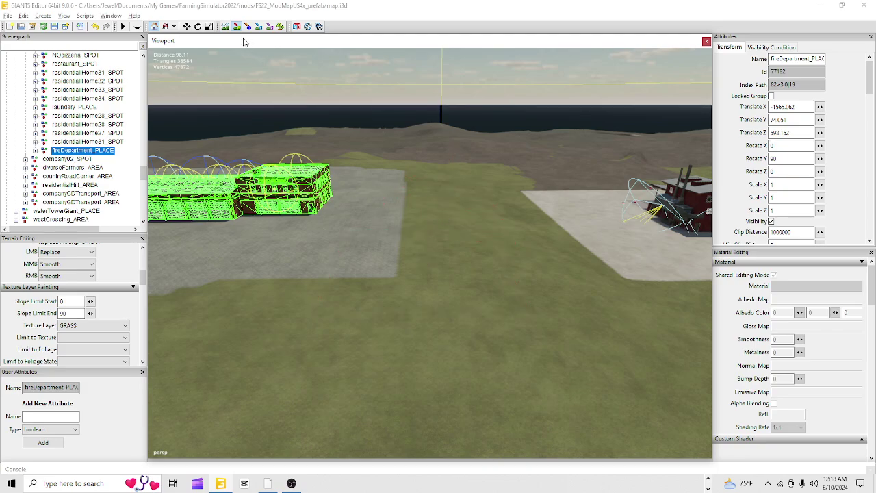
pyautogui.press('e')
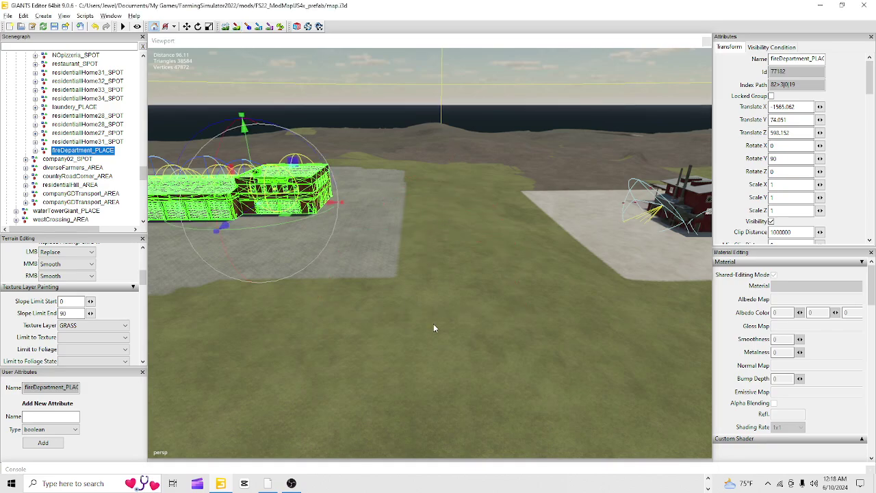
# Step: Set the square terrain brush's opacity, hardness and value to 1 and its radius to 19.7
pyautogui.keyDown('alt'); pyautogui.moveTo(434, 329); pyautogui.dragTo(464, 393); pyautogui.keyUp('alt')
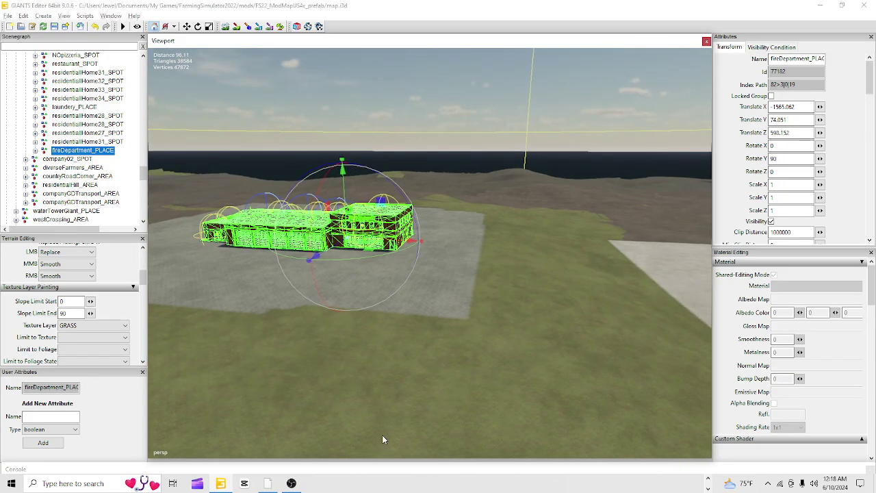
pyautogui.keyDown('alt'); pyautogui.moveTo(382, 439); pyautogui.dragTo(317, 387); pyautogui.keyUp('alt')
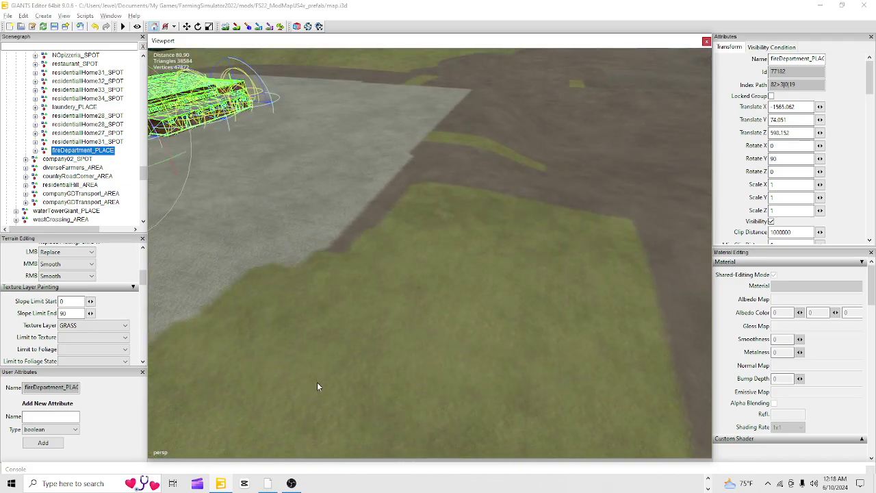
pyautogui.keyDown('alt'); pyautogui.moveTo(374, 344); pyautogui.dragTo(444, 261); pyautogui.keyUp('alt')
pyautogui.scroll(-4, 334, 315)
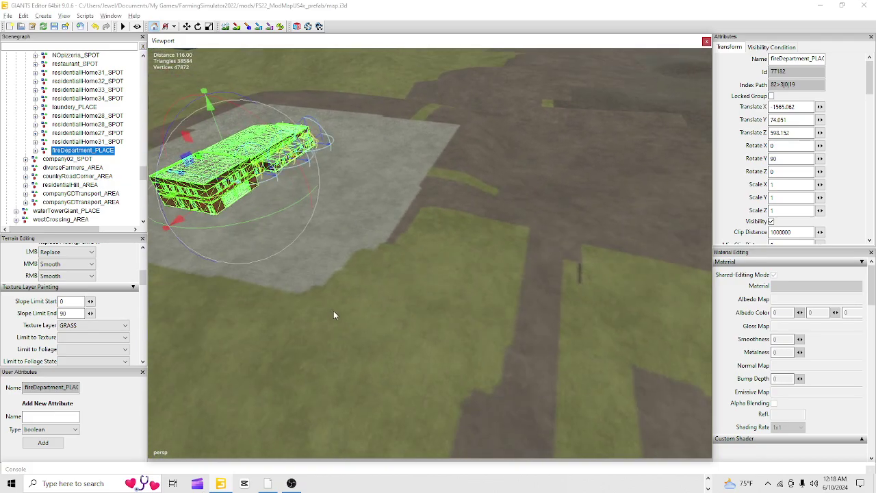
pyautogui.keyDown('alt'); pyautogui.moveTo(333, 314); pyautogui.dragTo(255, 278); pyautogui.keyUp('alt')
pyautogui.scroll(-2, 274, 402)
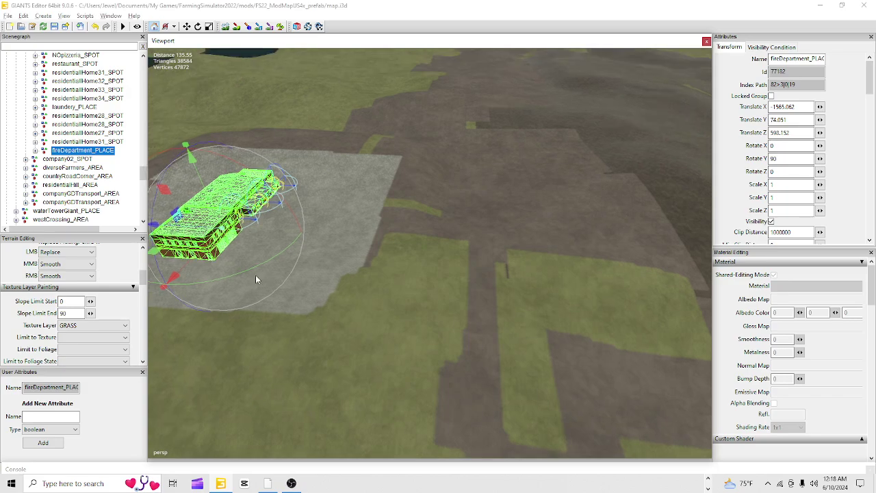
pyautogui.click(226, 27)
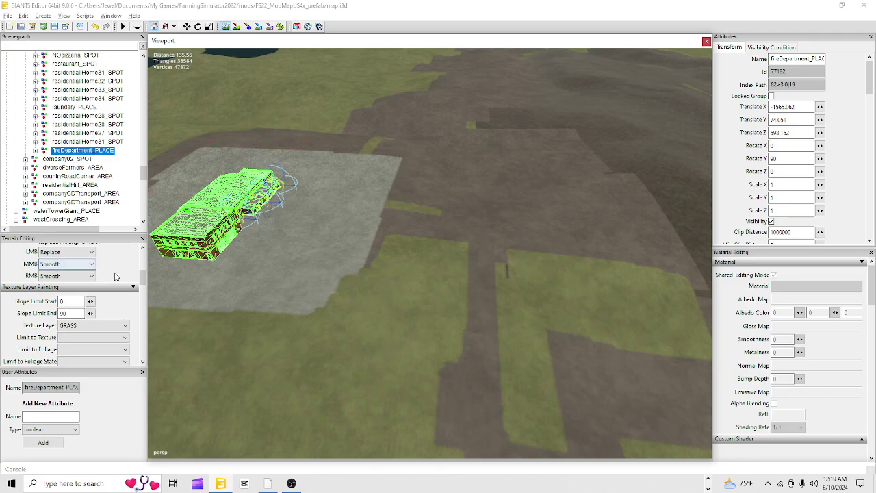
pyautogui.scroll(3, 115, 284)
pyautogui.scroll(5, 115, 289)
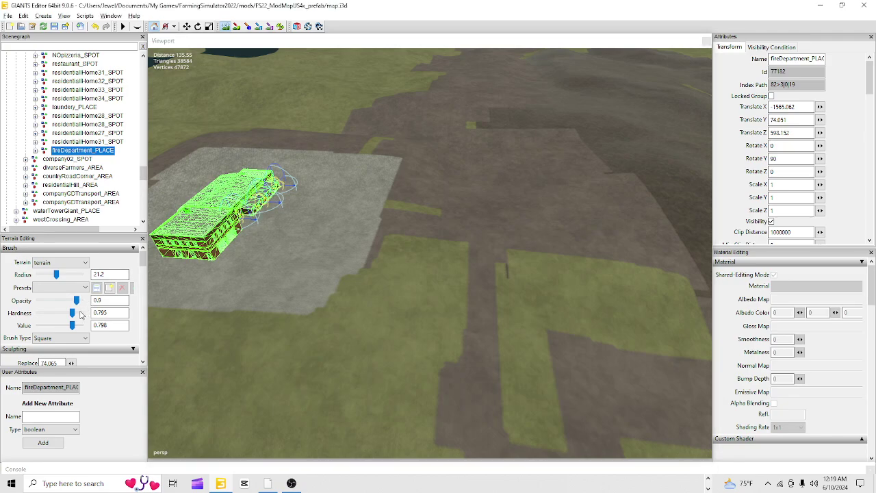
pyautogui.moveTo(72, 313)
pyautogui.mouseDown()
pyautogui.moveTo(84, 313)
pyautogui.moveTo(84, 325)
pyautogui.moveTo(83, 301)
pyautogui.mouseUp()
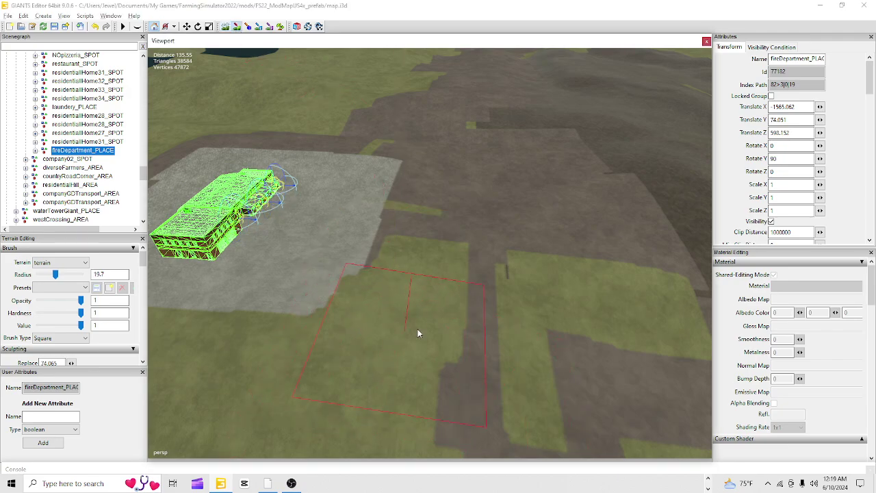
# Step: Paint grass along the cobblestone lot's outer side and square off its corner, reducing the brush radius to 11.95
pyautogui.keyDown('ctrl'); pyautogui.scroll(-3, 415, 329); pyautogui.keyUp('ctrl')
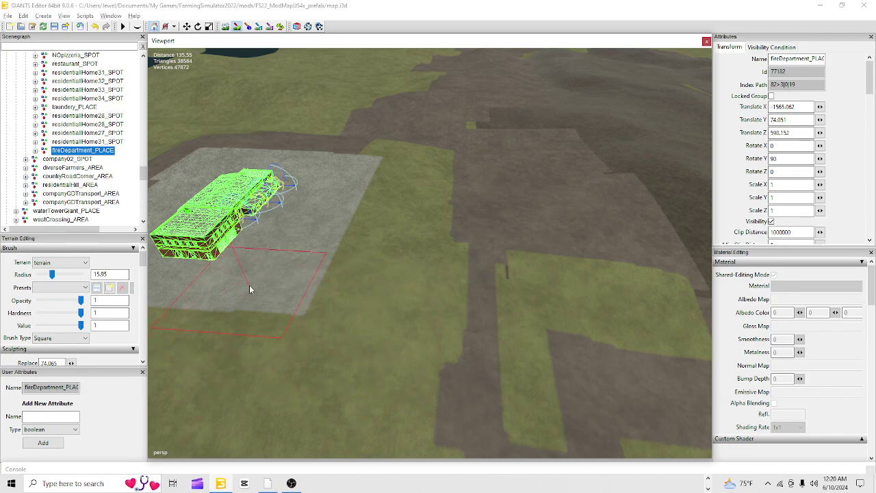
pyautogui.keyDown('ctrl'); pyautogui.scroll(-4, 250, 284); pyautogui.keyUp('ctrl')
pyautogui.click(240, 27)
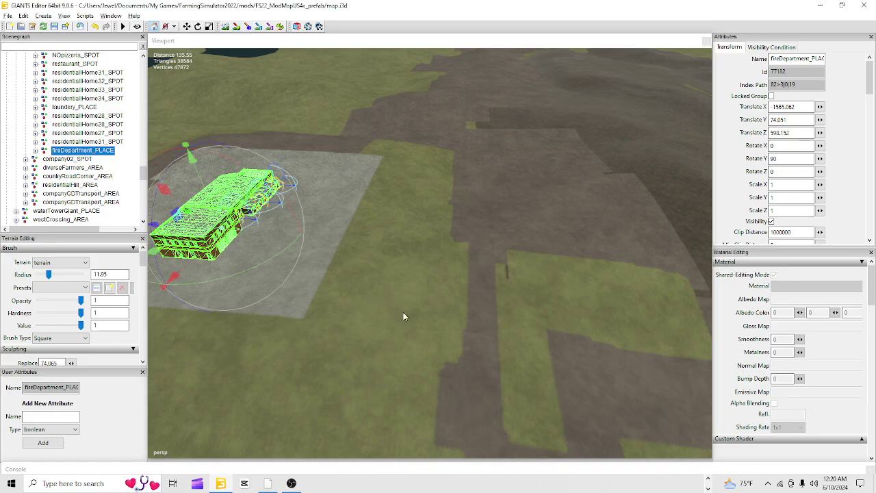
# Step: Paint cobblestone over the notched grass edge of the fire department lot to make a straight side and corner
pyautogui.moveTo(404, 313)
pyautogui.keyDown('alt'); pyautogui.mouseDown()
pyautogui.moveTo(328, 320)
pyautogui.moveTo(345, 320)
pyautogui.mouseUp(); pyautogui.keyUp('alt')
pyautogui.keyDown('alt'); pyautogui.moveTo(319, 372); pyautogui.dragTo(778, 43, button='right'); pyautogui.keyUp('alt')
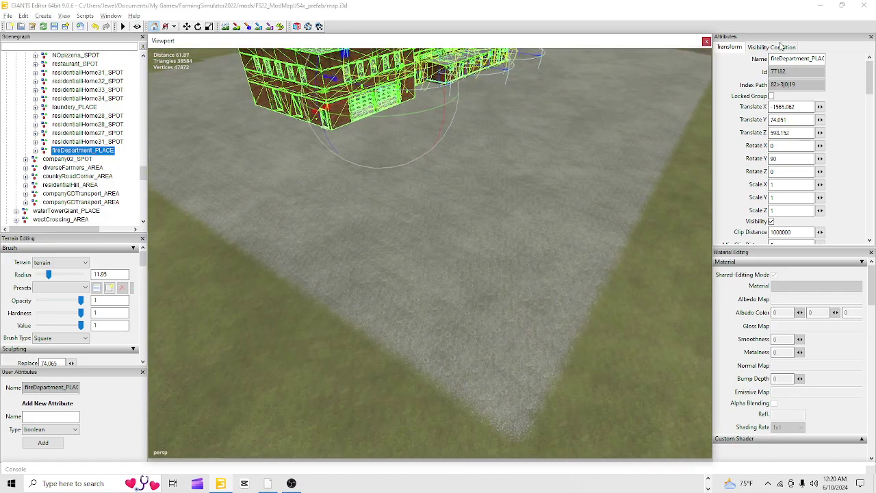
pyautogui.keyDown('alt'); pyautogui.moveTo(503, 425); pyautogui.dragTo(518, 188, button='right'); pyautogui.keyUp('alt')
pyautogui.moveTo(494, 137); pyautogui.dragTo(587, 178, button='middle')
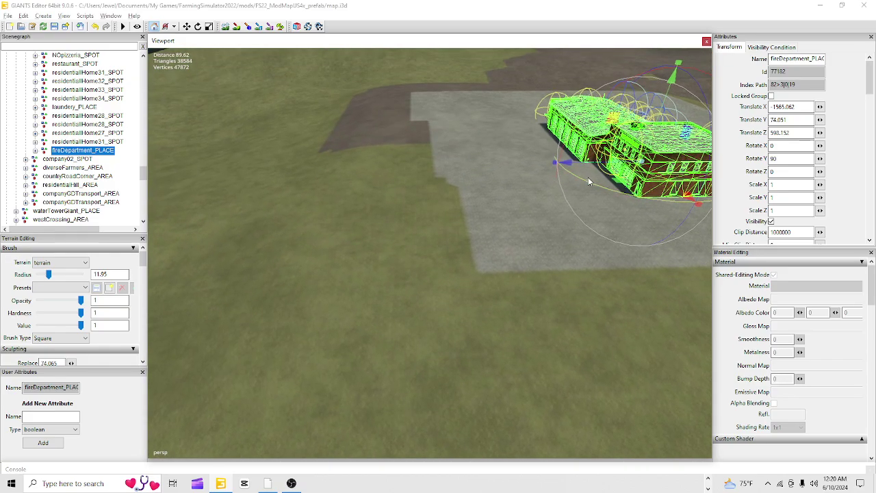
pyautogui.click(238, 27)
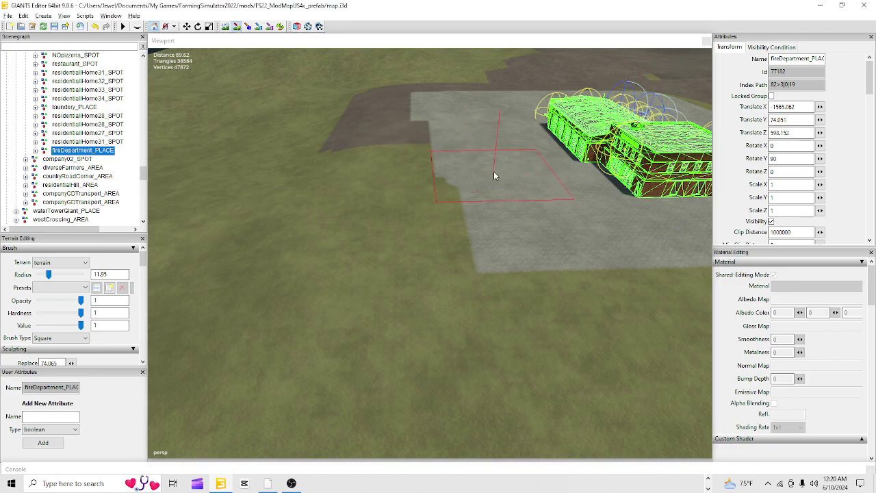
pyautogui.click(498, 205)
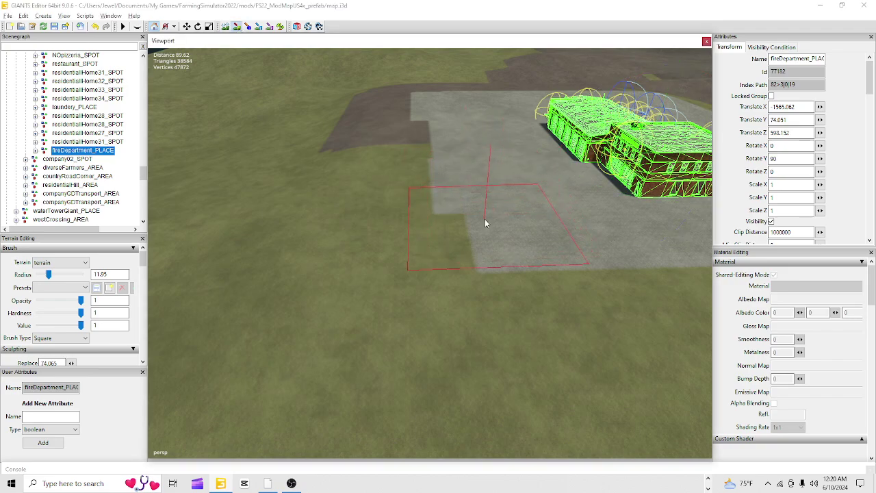
pyautogui.click(475, 223)
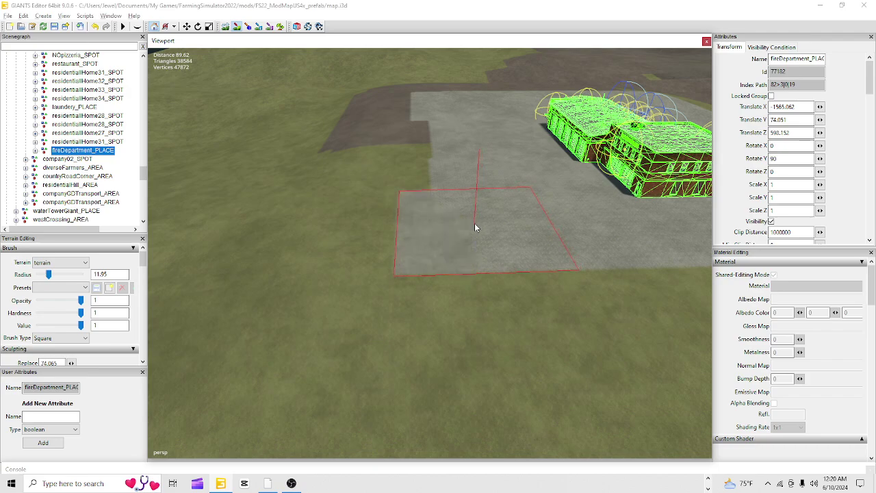
pyautogui.click(465, 167)
pyautogui.moveTo(468, 141)
pyautogui.mouseDown()
pyautogui.moveTo(454, 139)
pyautogui.moveTo(444, 102)
pyautogui.mouseUp()
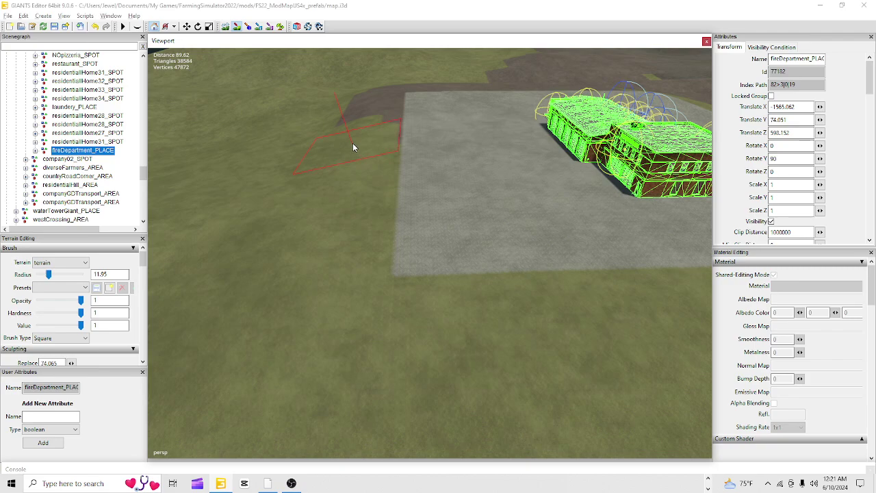
# Step: Paint grass over the dirt patch beside the straightened side of the cobblestone lot
pyautogui.click(374, 99)
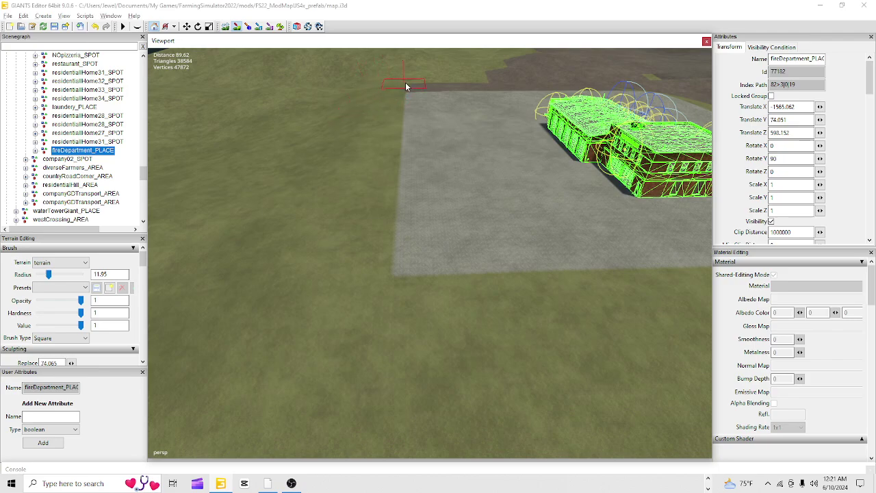
pyautogui.click(238, 28)
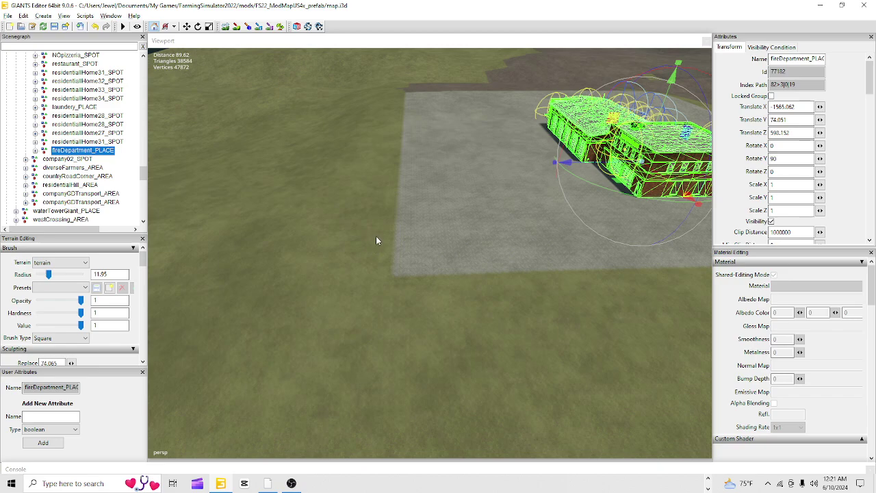
pyautogui.moveTo(349, 274); pyautogui.dragTo(279, 223, button='right')
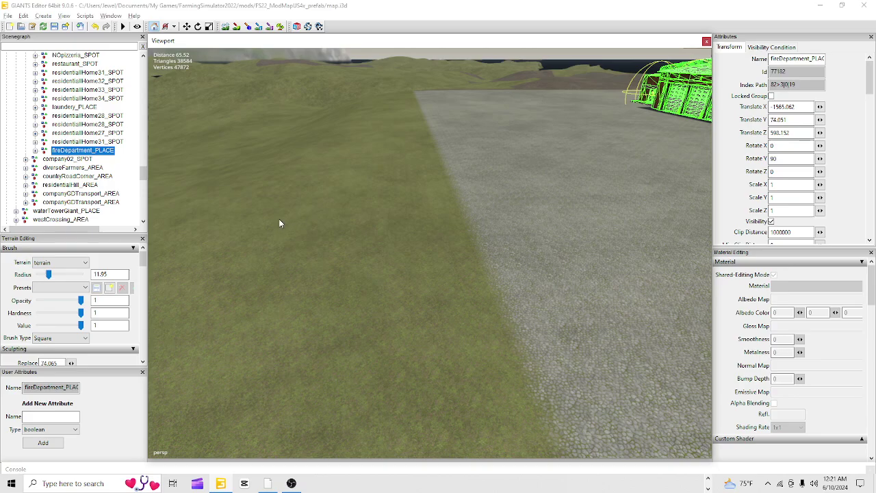
# Step: Sculpt the terrain along the cobblestone lot's dirt side, enlarging the square brush radius to 32.7
pyautogui.moveTo(494, 313); pyautogui.dragTo(363, 373, button='right')
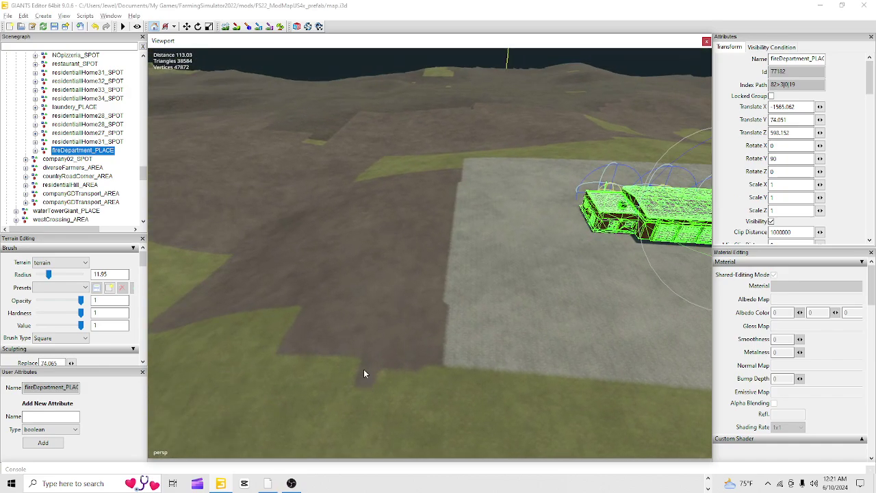
pyautogui.click(228, 29)
pyautogui.scroll(4, 494, 199)
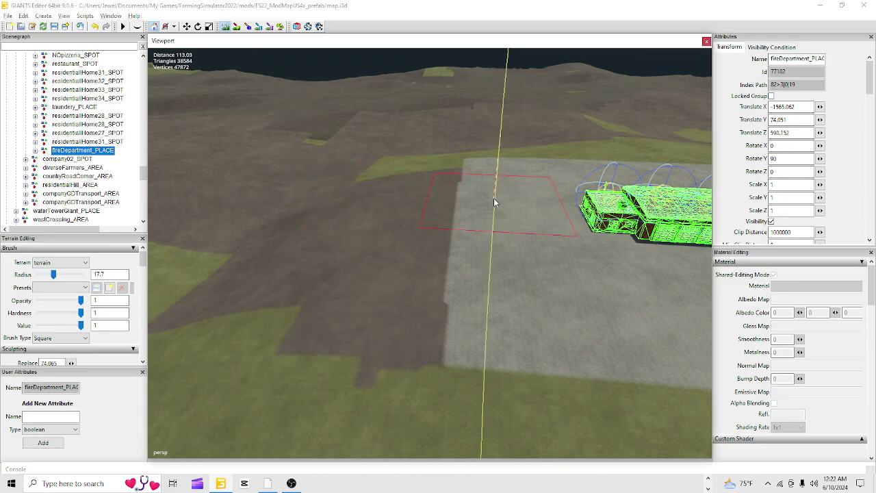
pyautogui.scroll(2, 432, 169)
pyautogui.scroll(1, 435, 162)
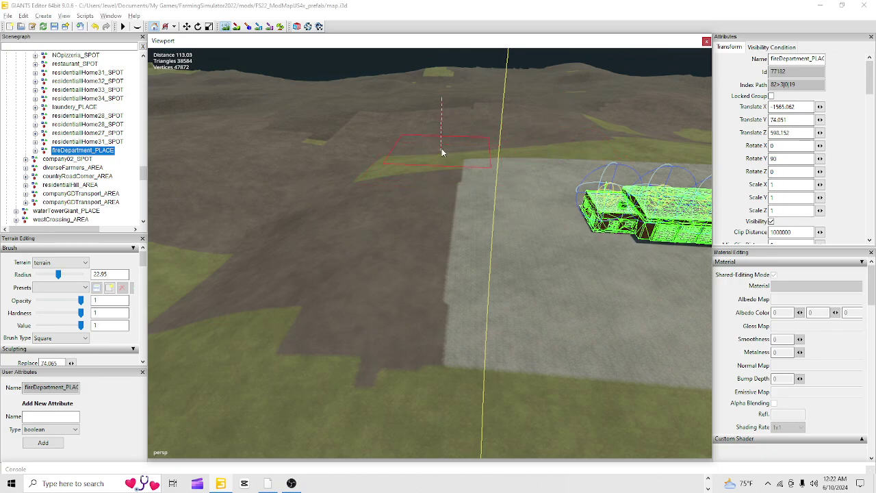
pyautogui.scroll(5, 410, 163)
pyautogui.scroll(1, 399, 167)
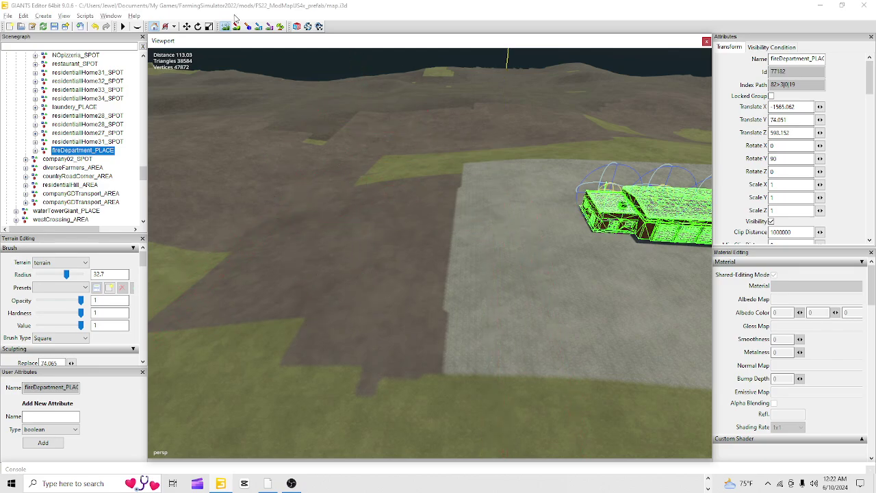
pyautogui.click(223, 28)
# Step: Examine the slopes and edges of the cobblestone lot around the fire department from several sides
pyautogui.keyDown('alt'); pyautogui.moveTo(358, 112); pyautogui.dragTo(360, 168); pyautogui.keyUp('alt')
pyautogui.keyDown('alt'); pyautogui.moveTo(342, 244); pyautogui.dragTo(429, 182, button='right'); pyautogui.keyUp('alt')
pyautogui.keyDown('alt'); pyautogui.moveTo(429, 182); pyautogui.dragTo(433, 170); pyautogui.keyUp('alt')
pyautogui.keyDown('alt'); pyautogui.moveTo(434, 174); pyautogui.dragTo(506, 57, button='right'); pyautogui.keyUp('alt')
pyautogui.keyDown('alt'); pyautogui.moveTo(445, 167); pyautogui.dragTo(548, 125); pyautogui.keyUp('alt')
pyautogui.keyDown('alt'); pyautogui.moveTo(449, 190); pyautogui.dragTo(477, 142, button='right'); pyautogui.keyUp('alt')
pyautogui.keyDown('alt'); pyautogui.moveTo(477, 139); pyautogui.dragTo(338, 111); pyautogui.keyUp('alt')
pyautogui.keyDown('alt'); pyautogui.moveTo(365, 138); pyautogui.dragTo(407, 155); pyautogui.keyUp('alt')
pyautogui.keyDown('alt'); pyautogui.moveTo(408, 152); pyautogui.dragTo(480, 202, button='right'); pyautogui.keyUp('alt')
pyautogui.keyDown('alt'); pyautogui.moveTo(480, 202); pyautogui.dragTo(623, 219); pyautogui.keyUp('alt')
pyautogui.keyDown('alt'); pyautogui.moveTo(623, 220); pyautogui.dragTo(198, 402, button='right'); pyautogui.keyUp('alt')
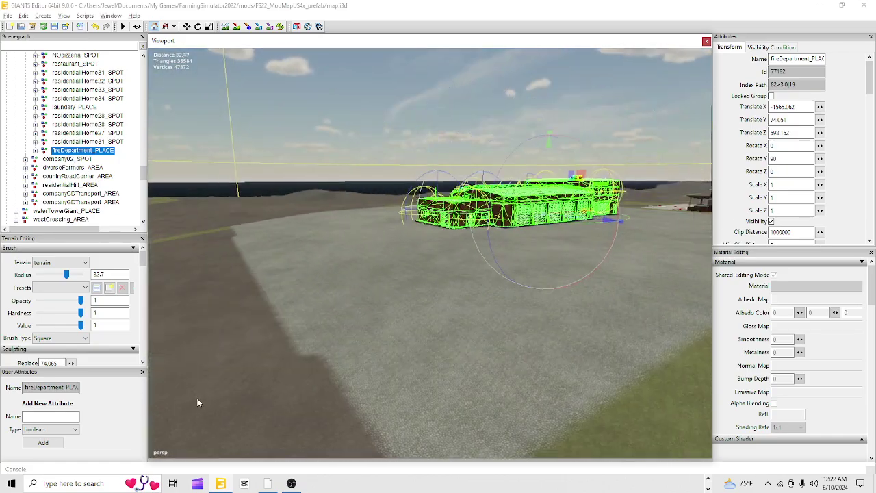
pyautogui.keyDown('alt'); pyautogui.moveTo(388, 224); pyautogui.dragTo(544, 207); pyautogui.keyUp('alt')
pyautogui.keyDown('alt'); pyautogui.moveTo(390, 298); pyautogui.dragTo(365, 263); pyautogui.keyUp('alt')
pyautogui.keyDown('alt'); pyautogui.moveTo(365, 264); pyautogui.dragTo(678, 138, button='right'); pyautogui.keyUp('alt')
pyautogui.keyDown('alt'); pyautogui.moveTo(678, 139); pyautogui.dragTo(527, 315); pyautogui.keyUp('alt')
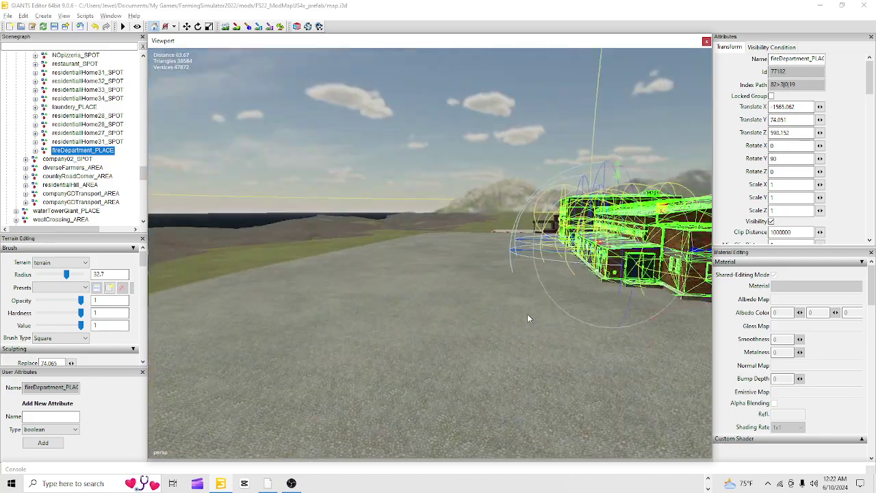
pyautogui.keyDown('alt'); pyautogui.moveTo(527, 315); pyautogui.dragTo(219, 440, button='right'); pyautogui.keyUp('alt')
pyautogui.keyDown('alt'); pyautogui.moveTo(465, 233); pyautogui.dragTo(402, 345); pyautogui.keyUp('alt')
pyautogui.keyDown('alt'); pyautogui.moveTo(402, 346); pyautogui.dragTo(157, 411, button='right'); pyautogui.keyUp('alt')
pyautogui.keyDown('alt'); pyautogui.moveTo(157, 411); pyautogui.dragTo(241, 341); pyautogui.keyUp('alt')
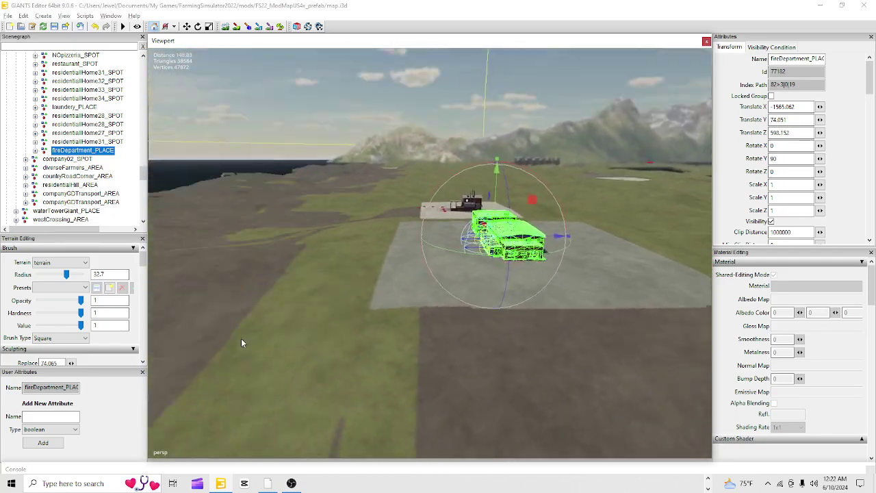
pyautogui.keyDown('alt'); pyautogui.moveTo(242, 342); pyautogui.dragTo(663, 140, button='right'); pyautogui.keyUp('alt')
pyautogui.keyDown('alt'); pyautogui.moveTo(637, 178); pyautogui.dragTo(308, 341); pyautogui.keyUp('alt')
pyautogui.keyDown('alt'); pyautogui.moveTo(307, 339); pyautogui.dragTo(470, 159, button='right'); pyautogui.keyUp('alt')
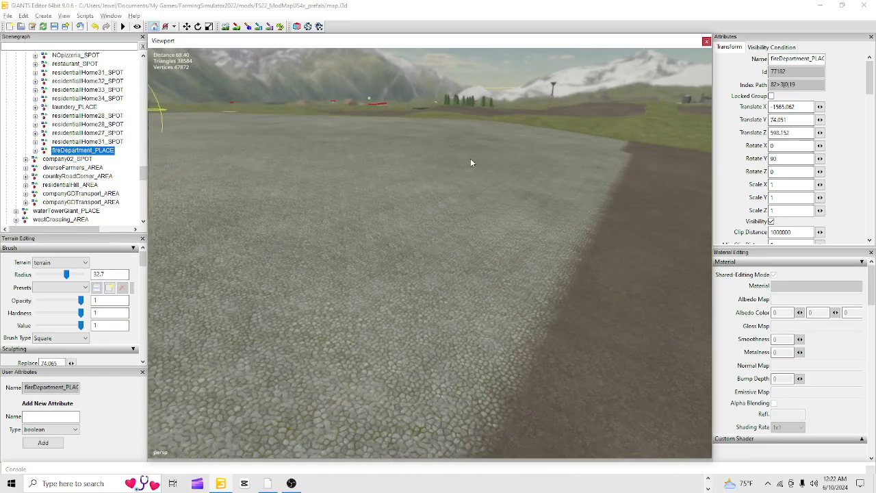
pyautogui.keyDown('alt'); pyautogui.moveTo(471, 159); pyautogui.dragTo(453, 232); pyautogui.keyUp('alt')
pyautogui.keyDown('alt'); pyautogui.moveTo(453, 231); pyautogui.dragTo(364, 285, button='right'); pyautogui.keyUp('alt')
pyautogui.keyDown('alt'); pyautogui.moveTo(364, 286); pyautogui.dragTo(384, 320); pyautogui.keyUp('alt')
pyautogui.keyDown('alt'); pyautogui.moveTo(384, 319); pyautogui.dragTo(521, 119, button='right'); pyautogui.keyUp('alt')
pyautogui.keyDown('alt'); pyautogui.moveTo(521, 119); pyautogui.dragTo(358, 118); pyautogui.keyUp('alt')
pyautogui.keyDown('alt'); pyautogui.moveTo(358, 118); pyautogui.dragTo(323, 301, button='right'); pyautogui.keyUp('alt')
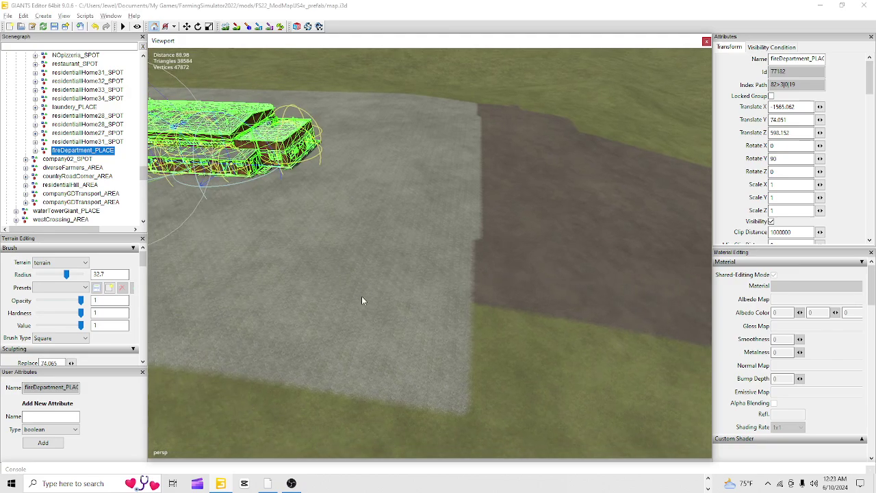
# Step: Reduce the brush radius to 3.7 and paint two cobblestone driveway strips from the lot, one along each side of the dirt area
pyautogui.click(236, 26)
pyautogui.scroll(-8, 522, 236)
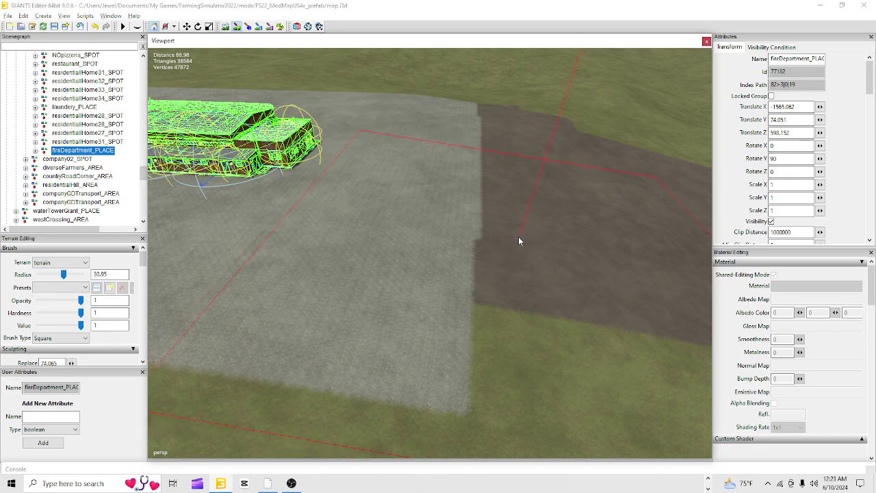
pyautogui.scroll(-8, 439, 204)
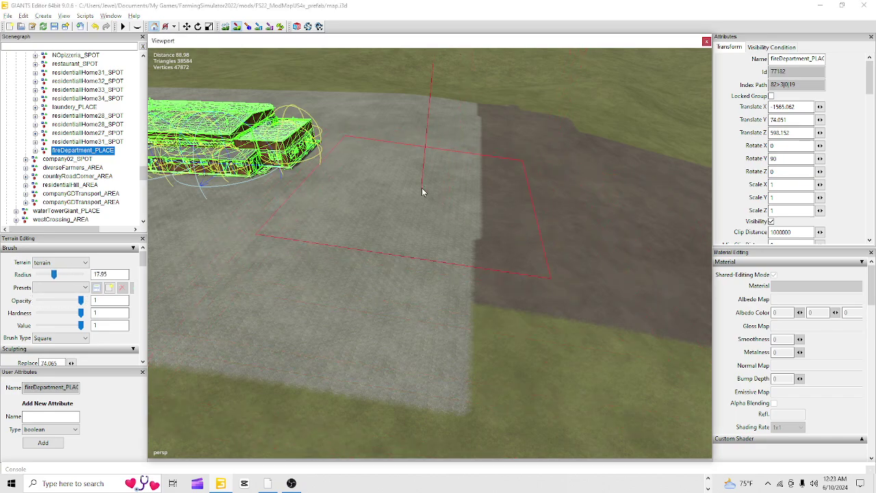
pyautogui.scroll(-5, 393, 203)
pyautogui.scroll(-2, 405, 263)
pyautogui.moveTo(451, 275)
pyautogui.mouseDown()
pyautogui.moveTo(675, 314)
pyautogui.moveTo(490, 308)
pyautogui.mouseUp()
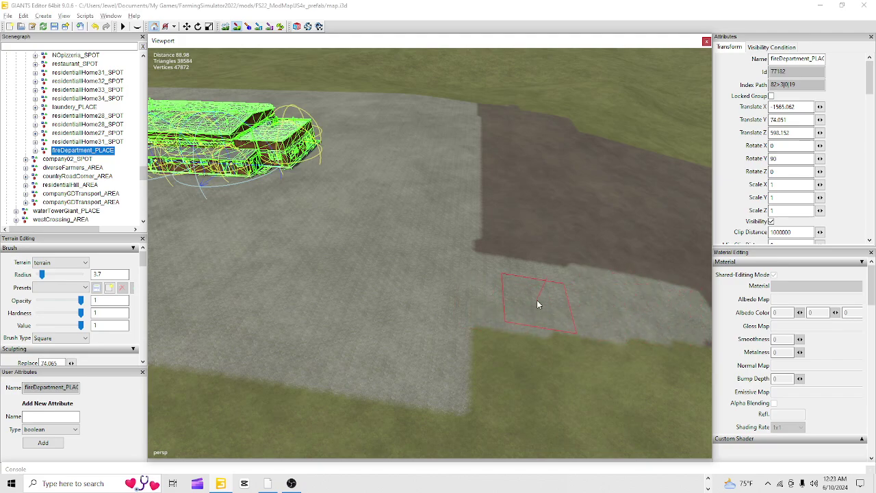
pyautogui.moveTo(577, 319)
pyautogui.mouseDown()
pyautogui.moveTo(677, 324)
pyautogui.moveTo(674, 338)
pyautogui.moveTo(663, 338)
pyautogui.mouseUp()
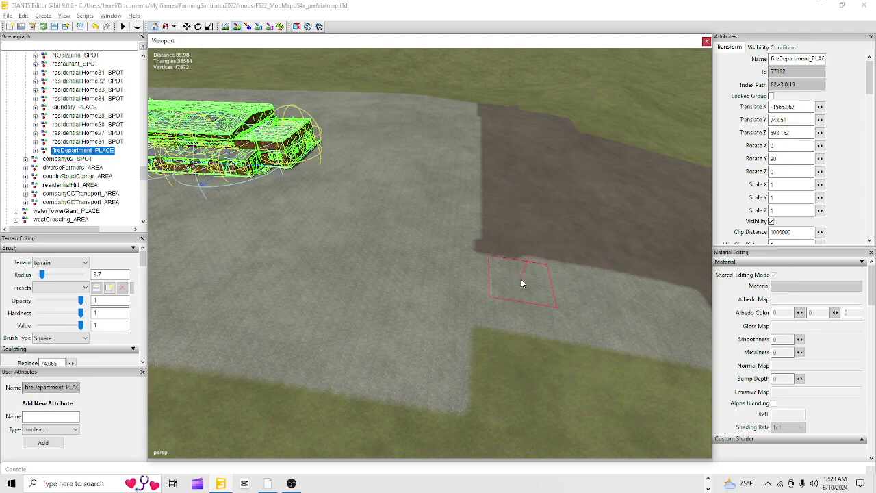
pyautogui.moveTo(520, 283)
pyautogui.mouseDown()
pyautogui.moveTo(454, 260)
pyautogui.moveTo(453, 251)
pyautogui.moveTo(472, 254)
pyautogui.mouseUp()
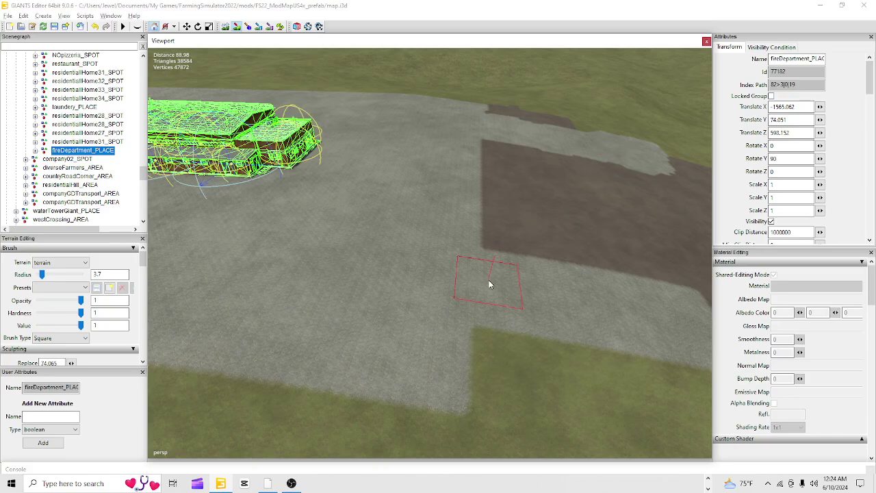
# Step: Extend the driveway strip beside the grass patch with a wide cobblestone curve running out across the dirt
pyautogui.moveTo(460, 276); pyautogui.dragTo(436, 287, button='right')
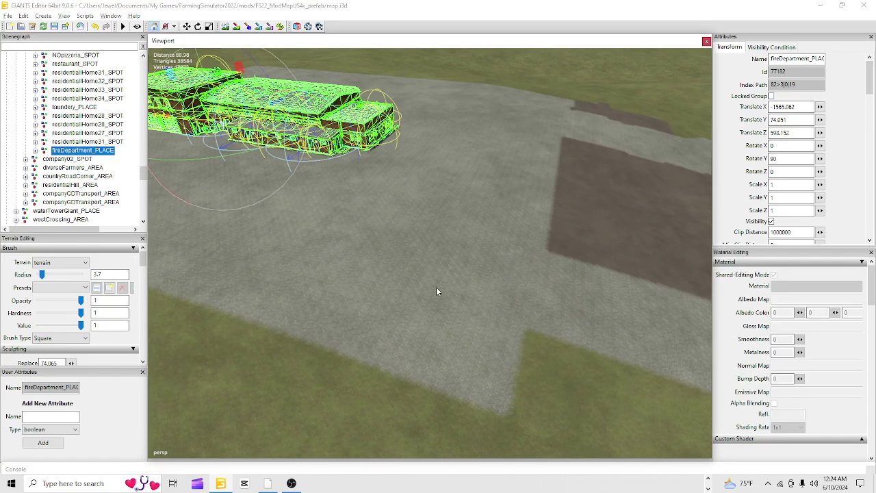
pyautogui.moveTo(364, 368); pyautogui.dragTo(331, 307, button='right')
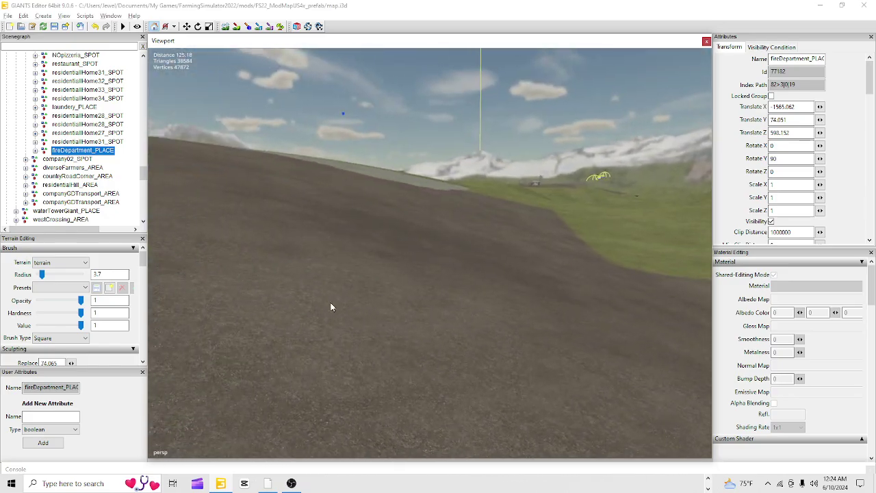
pyautogui.moveTo(390, 348); pyautogui.dragTo(443, 352, button='right')
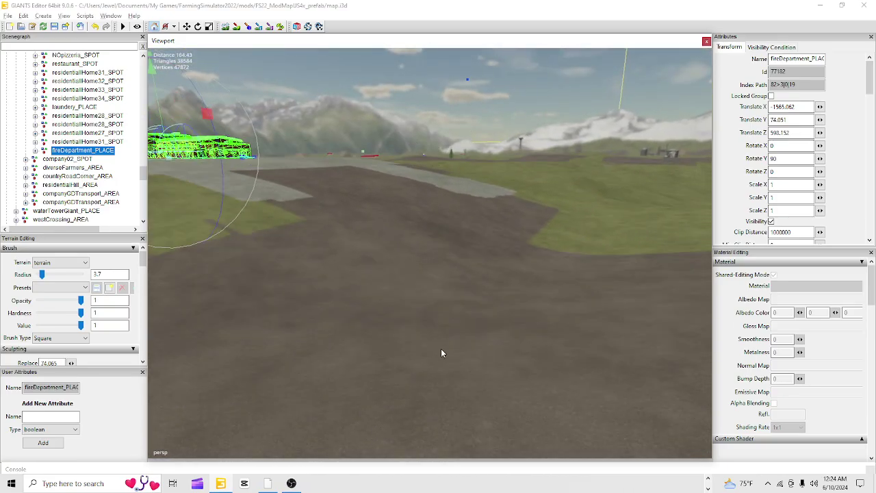
pyautogui.press('f')
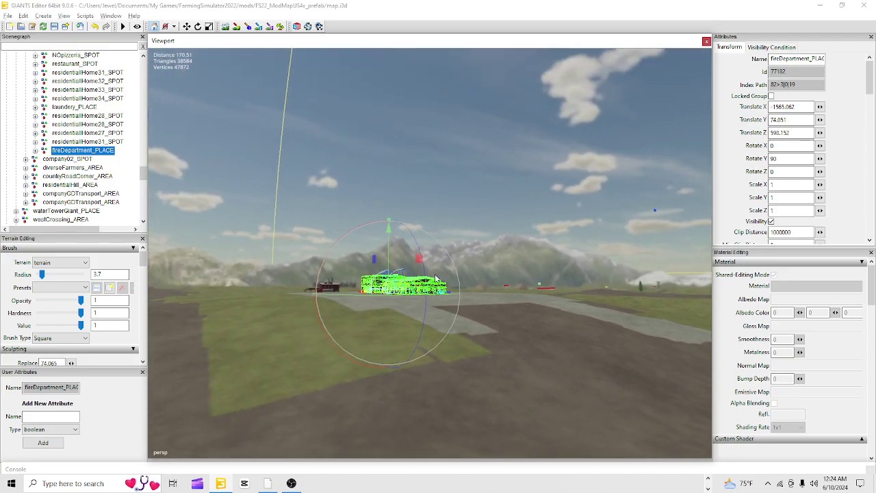
pyautogui.moveTo(704, 248); pyautogui.dragTo(427, 334, button='right')
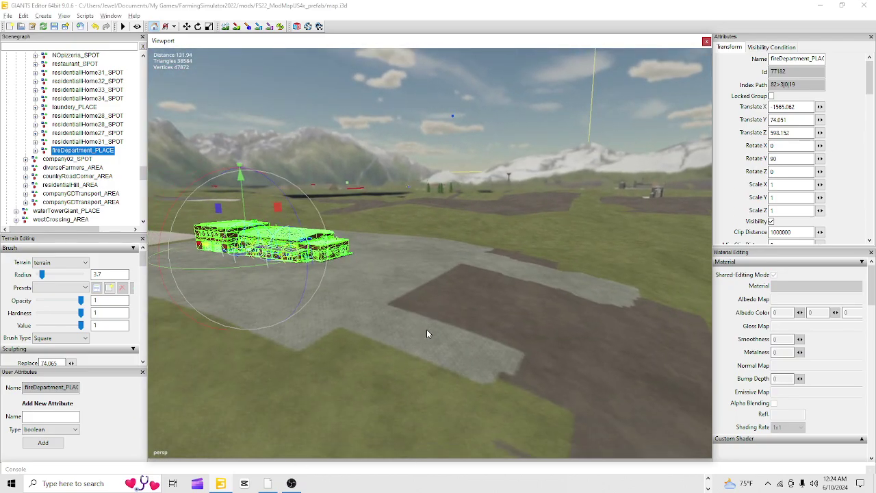
pyautogui.moveTo(459, 392); pyautogui.dragTo(335, 231, button='right')
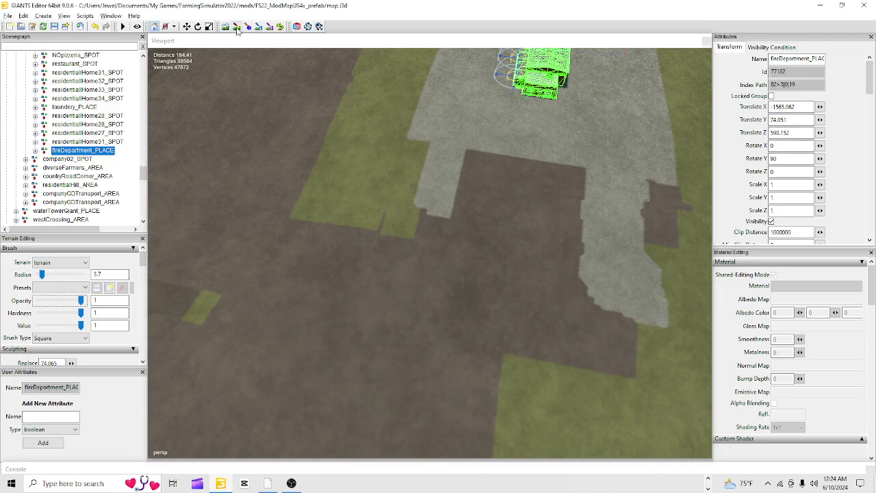
pyautogui.click(425, 214)
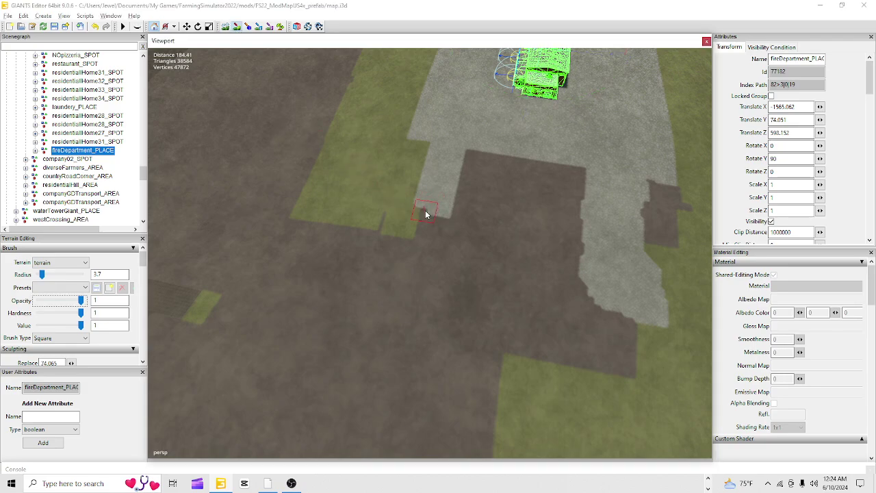
pyautogui.moveTo(422, 212)
pyautogui.mouseDown()
pyautogui.moveTo(447, 217)
pyautogui.moveTo(412, 269)
pyautogui.moveTo(379, 285)
pyautogui.mouseUp()
pyautogui.moveTo(317, 299); pyautogui.dragTo(264, 294)
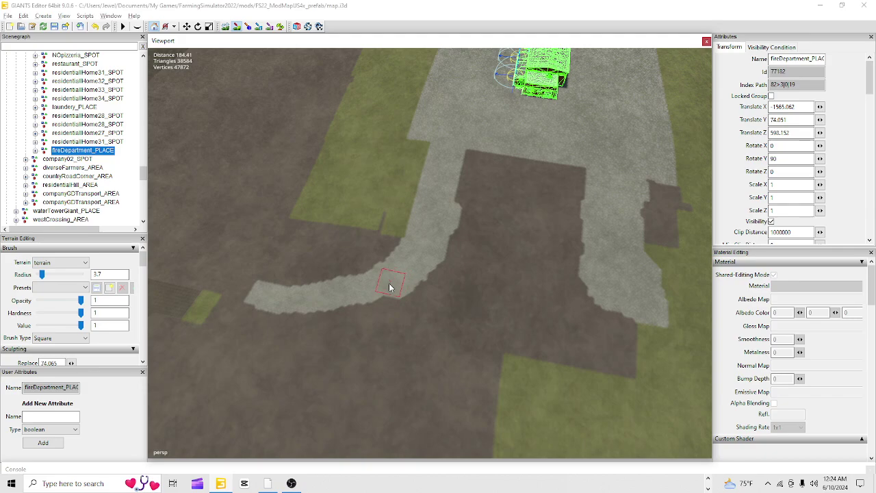
pyautogui.moveTo(390, 287)
pyautogui.mouseDown()
pyautogui.moveTo(346, 304)
pyautogui.moveTo(235, 297)
pyautogui.moveTo(236, 282)
pyautogui.moveTo(243, 303)
pyautogui.mouseUp()
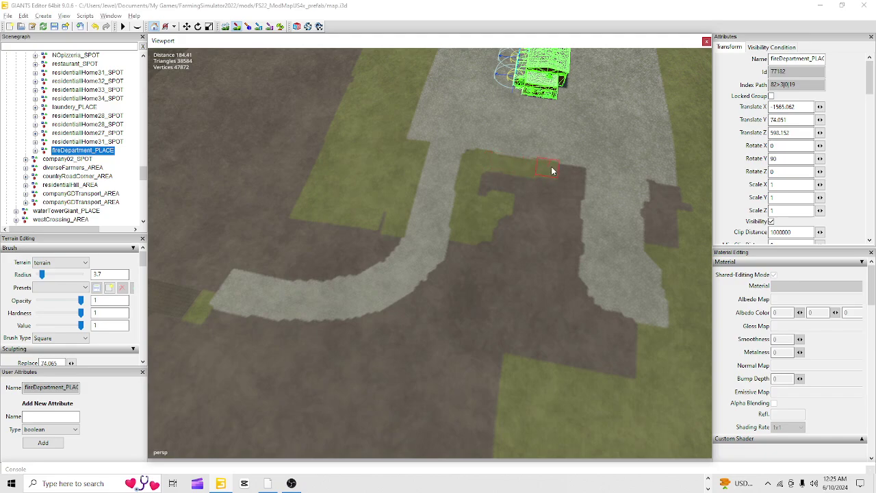
# Step: Paint grass over the dirt between the two cobblestone driveways and beyond them, enlarging the brush radius to 22.2
pyautogui.moveTo(572, 174)
pyautogui.mouseDown()
pyautogui.moveTo(573, 186)
pyautogui.moveTo(500, 186)
pyautogui.moveTo(491, 198)
pyautogui.moveTo(535, 206)
pyautogui.mouseUp()
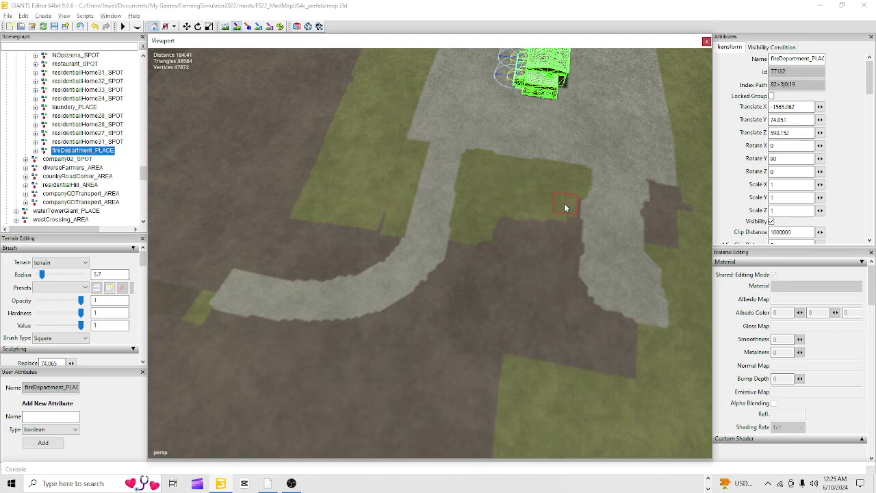
pyautogui.scroll(5, 505, 257)
pyautogui.scroll(2, 522, 220)
pyautogui.click(520, 215)
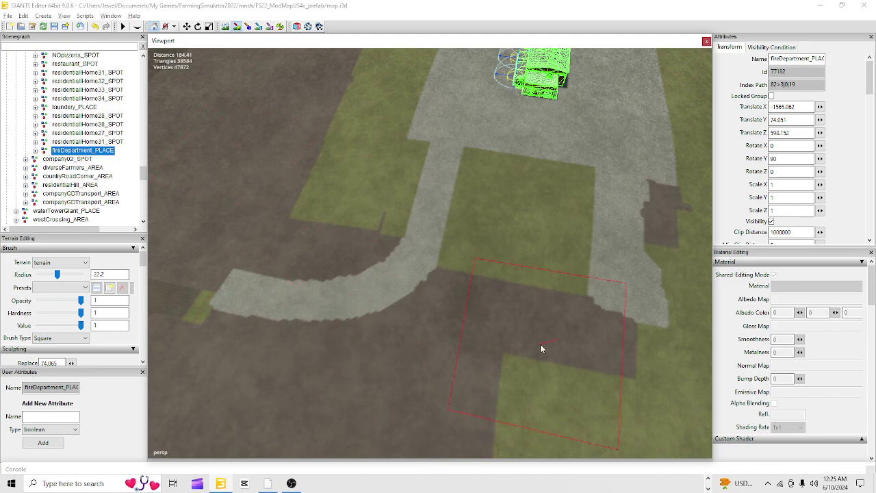
pyautogui.moveTo(493, 368); pyautogui.dragTo(502, 350)
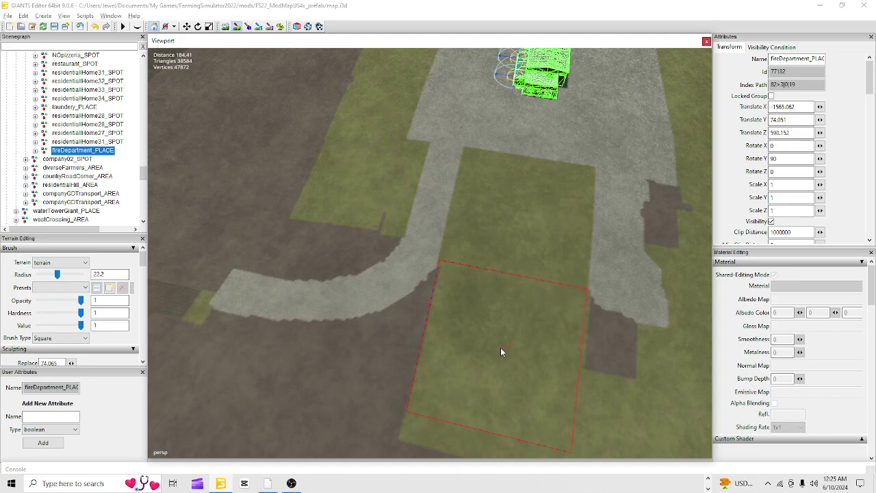
# Step: Paint grass over the remaining dirt patches and irregular edge around the straighter driveway, reducing the brush radius to 11.2
pyautogui.moveTo(563, 403); pyautogui.dragTo(578, 407)
pyautogui.scroll(-2, 552, 401)
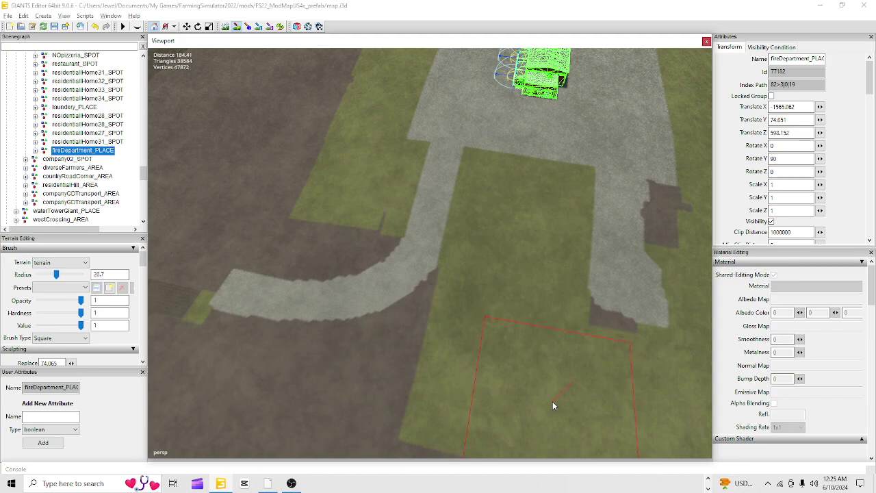
pyautogui.scroll(-2, 554, 357)
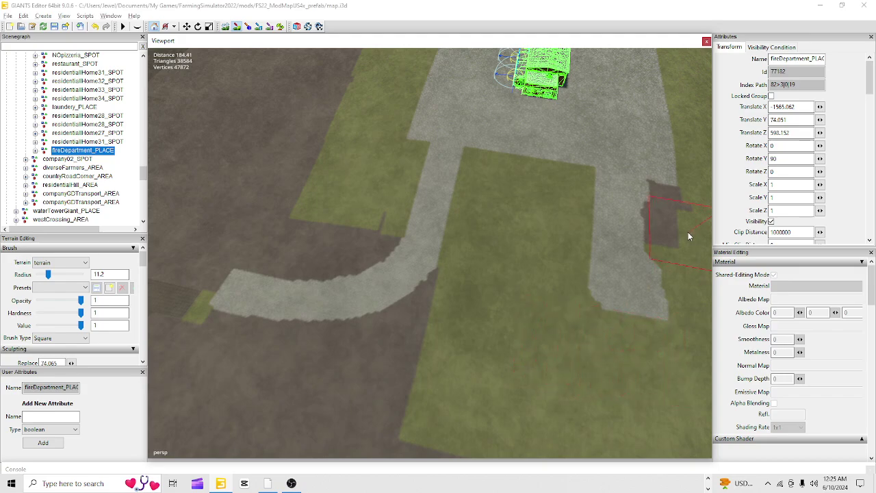
pyautogui.moveTo(687, 236); pyautogui.dragTo(678, 212)
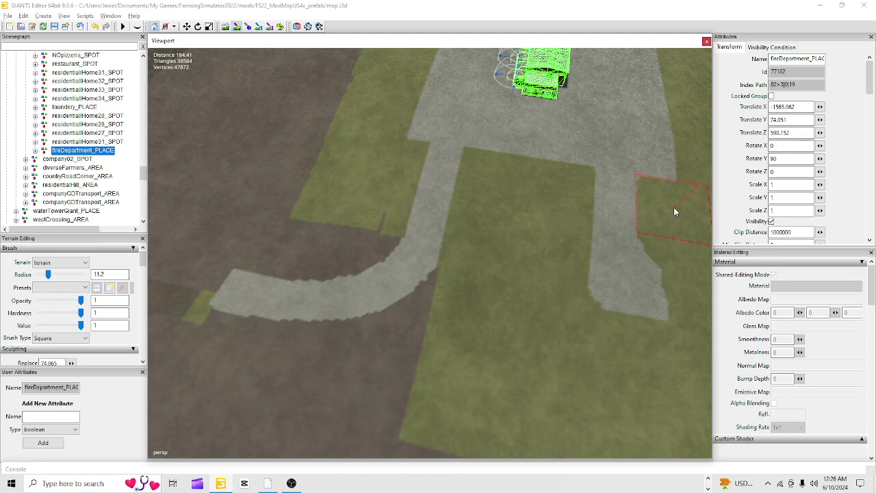
pyautogui.moveTo(674, 234); pyautogui.dragTo(675, 246)
pyautogui.scroll(-4, 610, 342)
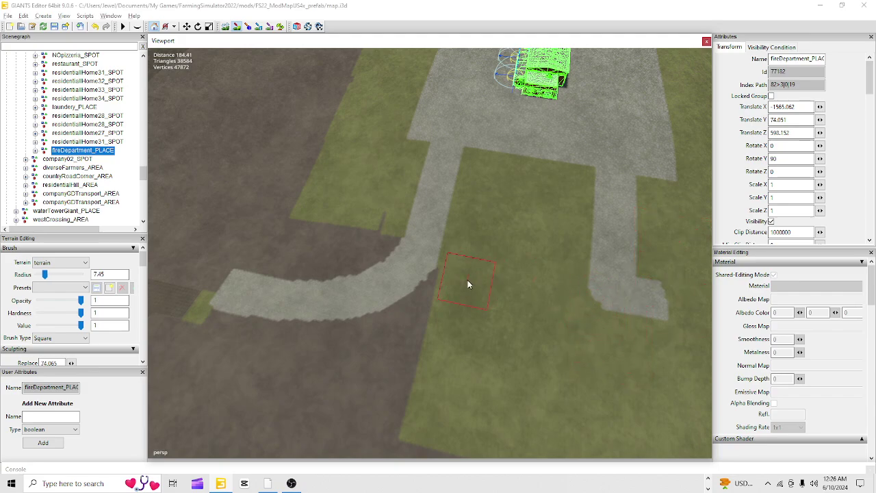
# Step: Examine the painted lot, its slopes and the fire department building from ground level and from several sides
pyautogui.click(237, 26)
pyautogui.moveTo(321, 236)
pyautogui.keyDown('alt'); pyautogui.mouseDown()
pyautogui.moveTo(360, 224)
pyautogui.moveTo(446, 377)
pyautogui.mouseUp(); pyautogui.keyUp('alt')
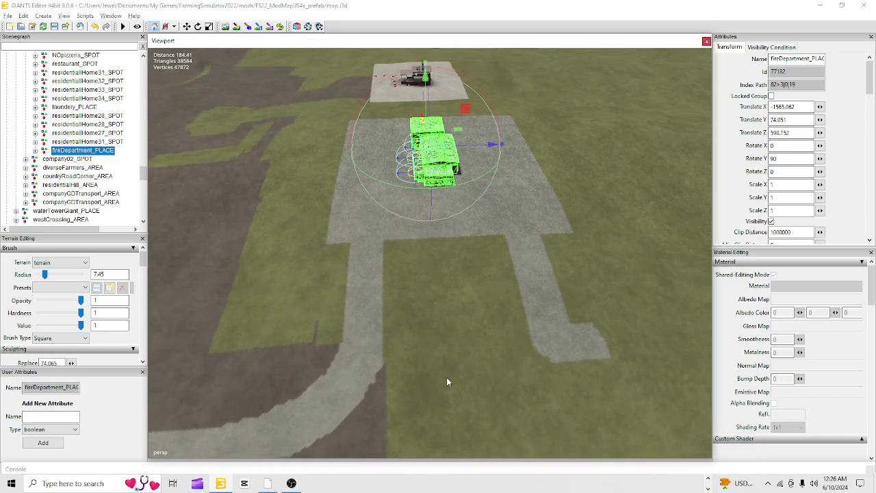
pyautogui.keyDown('alt'); pyautogui.moveTo(446, 377); pyautogui.dragTo(564, 106, button='right'); pyautogui.keyUp('alt')
pyautogui.keyDown('alt'); pyautogui.moveTo(563, 105); pyautogui.dragTo(477, 295); pyautogui.keyUp('alt')
pyautogui.keyDown('alt'); pyautogui.moveTo(478, 295); pyautogui.dragTo(623, 32, button='right'); pyautogui.keyUp('alt')
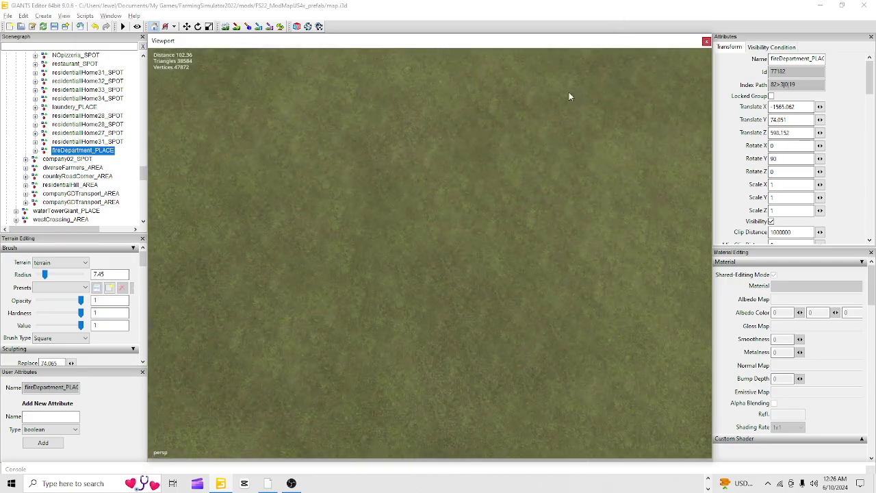
pyautogui.keyDown('alt'); pyautogui.moveTo(521, 221); pyautogui.dragTo(515, 154); pyautogui.keyUp('alt')
pyautogui.keyDown('alt'); pyautogui.moveTo(531, 198); pyautogui.dragTo(519, 149); pyautogui.keyUp('alt')
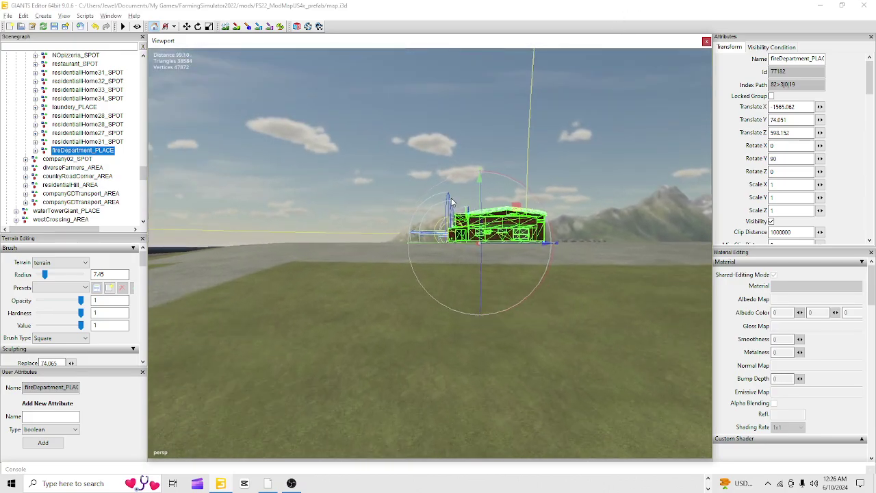
pyautogui.keyDown('alt'); pyautogui.moveTo(451, 198); pyautogui.dragTo(545, 97, button='right'); pyautogui.keyUp('alt')
pyautogui.keyDown('alt'); pyautogui.moveTo(355, 276); pyautogui.dragTo(503, 210, button='right'); pyautogui.keyUp('alt')
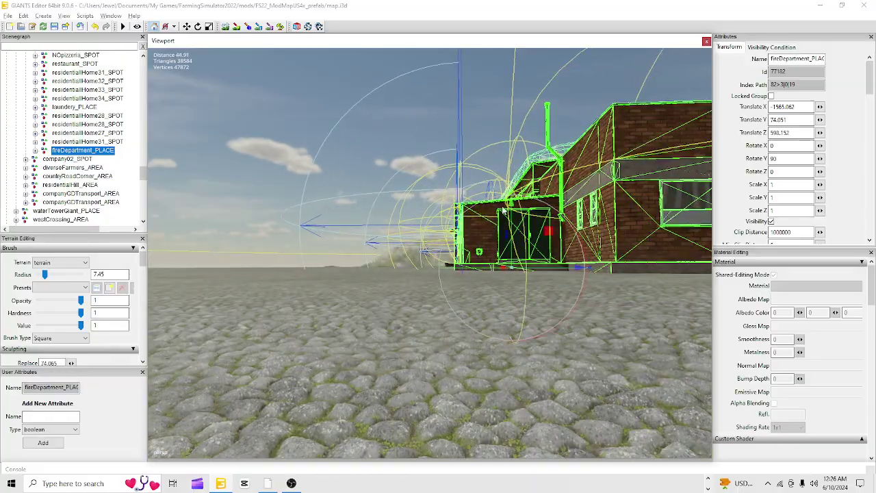
pyautogui.keyDown('alt'); pyautogui.moveTo(503, 210); pyautogui.dragTo(635, 257); pyautogui.keyUp('alt')
pyautogui.keyDown('alt'); pyautogui.moveTo(635, 257); pyautogui.dragTo(350, 247, button='right'); pyautogui.keyUp('alt')
pyautogui.keyDown('alt'); pyautogui.moveTo(350, 248); pyautogui.dragTo(371, 289, button='middle'); pyautogui.keyUp('alt')
pyautogui.keyDown('alt'); pyautogui.moveTo(294, 257); pyautogui.dragTo(379, 296); pyautogui.keyUp('alt')
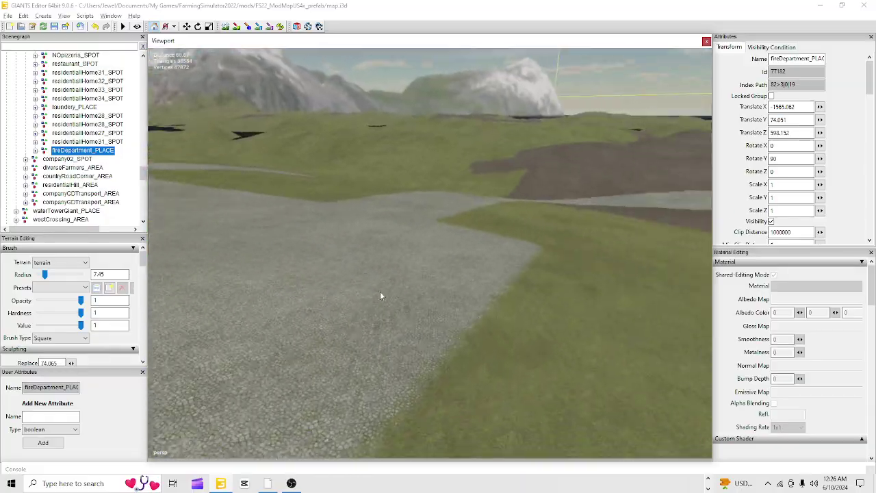
# Step: Examine the curved cobblestone driveway's slope and edges along its run across the dirt
pyautogui.keyDown('alt'); pyautogui.moveTo(379, 295); pyautogui.dragTo(358, 174, button='middle'); pyautogui.keyUp('alt')
pyautogui.keyDown('alt'); pyautogui.moveTo(343, 302); pyautogui.dragTo(299, 219); pyautogui.keyUp('alt')
pyautogui.keyDown('alt'); pyautogui.moveTo(299, 219); pyautogui.dragTo(305, 249, button='middle'); pyautogui.keyUp('alt')
pyautogui.keyDown('alt'); pyautogui.moveTo(305, 233); pyautogui.dragTo(410, 270); pyautogui.keyUp('alt')
pyautogui.keyDown('alt'); pyautogui.moveTo(384, 285); pyautogui.dragTo(640, 148, button='right'); pyautogui.keyUp('alt')
pyautogui.keyDown('alt'); pyautogui.moveTo(453, 267); pyautogui.dragTo(566, 285); pyautogui.keyUp('alt')
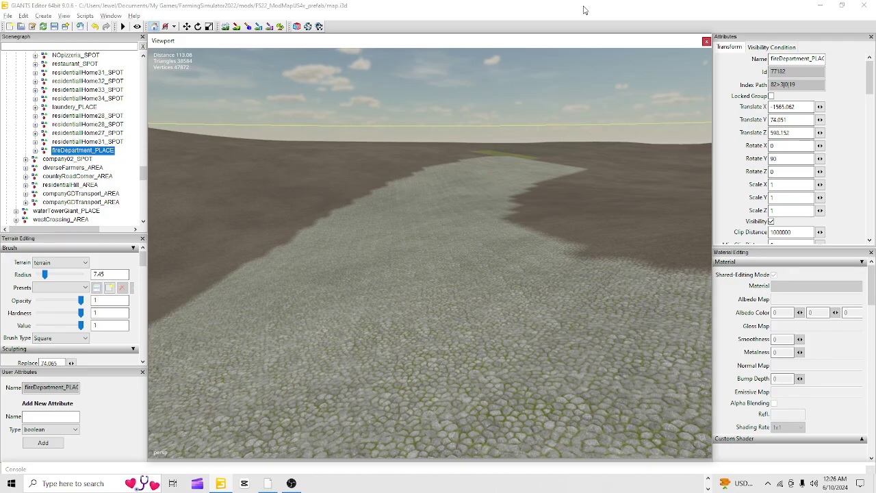
pyautogui.keyDown('alt'); pyautogui.moveTo(236, 324); pyautogui.dragTo(404, 239, button='right'); pyautogui.keyUp('alt')
pyautogui.keyDown('alt'); pyautogui.moveTo(417, 257); pyautogui.dragTo(492, 278); pyautogui.keyUp('alt')
pyautogui.keyDown('alt'); pyautogui.moveTo(493, 278); pyautogui.dragTo(405, 331, button='middle'); pyautogui.keyUp('alt')
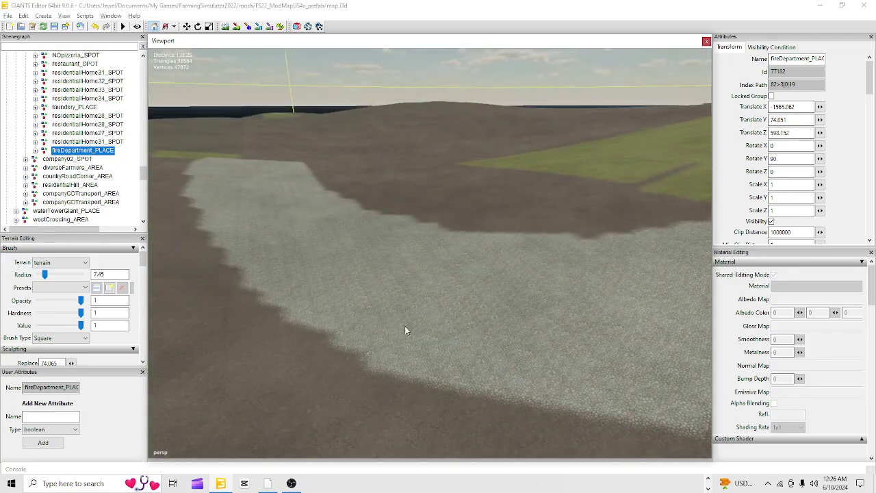
pyautogui.keyDown('alt'); pyautogui.moveTo(408, 317); pyautogui.dragTo(430, 277); pyautogui.keyUp('alt')
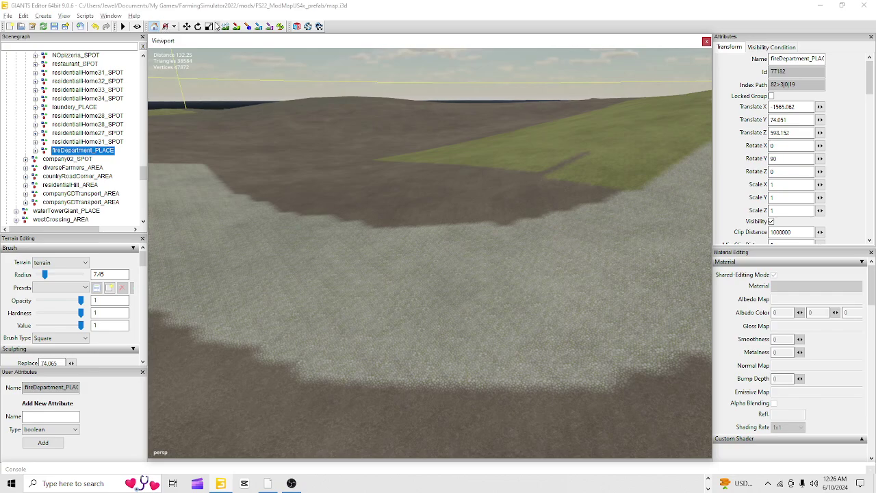
# Step: Sculpt the curved driveway's bend level at height 63.07 with a 2.2 brush radius, enlarging the radius to 5.95
pyautogui.scroll(-7, 442, 326)
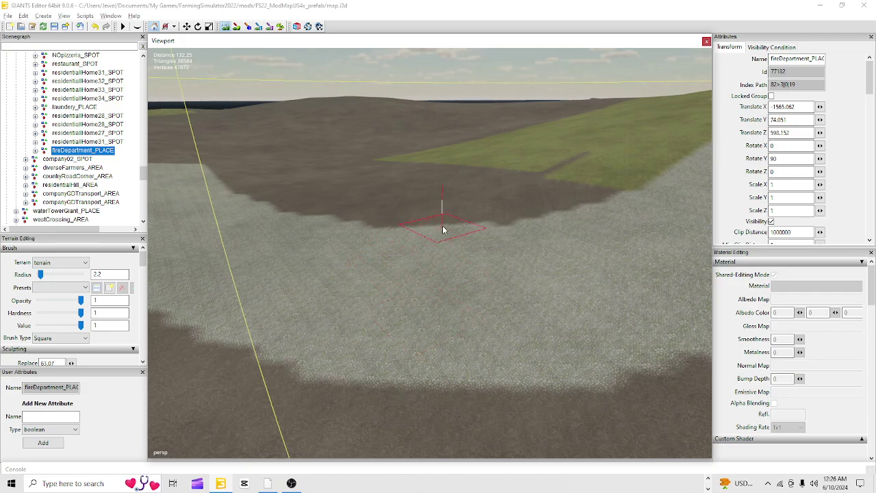
pyautogui.moveTo(403, 287)
pyautogui.mouseDown()
pyautogui.moveTo(360, 338)
pyautogui.moveTo(211, 332)
pyautogui.moveTo(375, 384)
pyautogui.moveTo(543, 373)
pyautogui.moveTo(494, 319)
pyautogui.mouseUp()
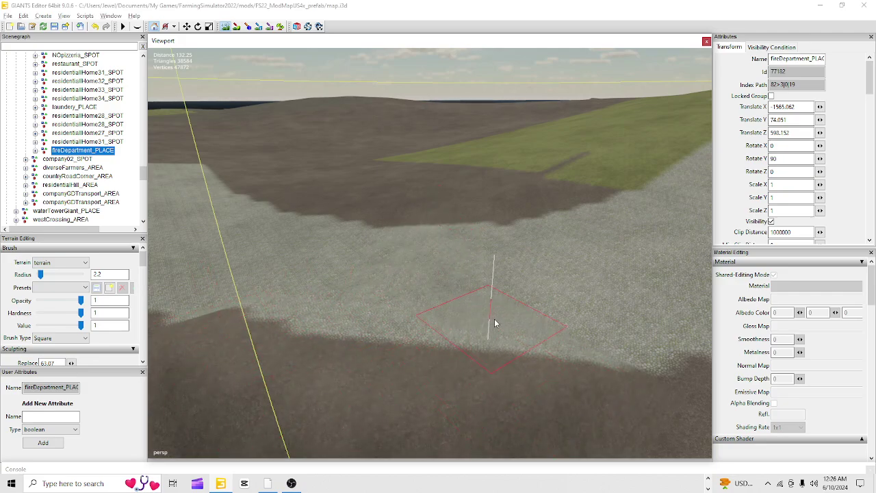
pyautogui.keyDown('ctrl'); pyautogui.scroll(15, 479, 328); pyautogui.keyUp('ctrl')
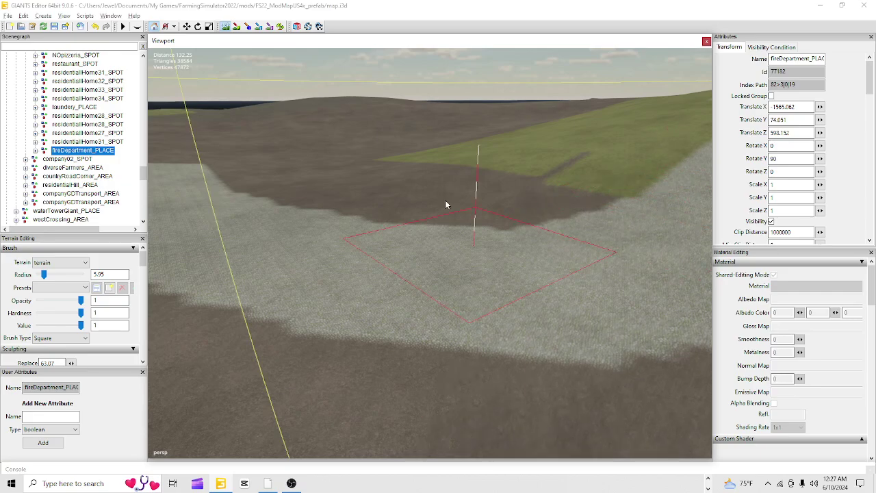
# Step: Raise the foot of the straight driveway stretch and the dirt beside its bend to a terrain height of 66.768
pyautogui.click(228, 28)
pyautogui.moveTo(345, 205)
pyautogui.keyDown('alt'); pyautogui.mouseDown()
pyautogui.moveTo(537, 221)
pyautogui.moveTo(375, 204)
pyautogui.mouseUp(); pyautogui.keyUp('alt')
pyautogui.scroll(2, 395, 224)
pyautogui.scroll(2, 396, 226)
pyautogui.keyDown('alt'); pyautogui.moveTo(436, 196); pyautogui.dragTo(436, 356); pyautogui.keyUp('alt')
pyautogui.scroll(3, 440, 397)
pyautogui.keyDown('alt'); pyautogui.moveTo(440, 397); pyautogui.dragTo(388, 135); pyautogui.keyUp('alt')
pyautogui.scroll(-2, 451, 203)
pyautogui.click(225, 27)
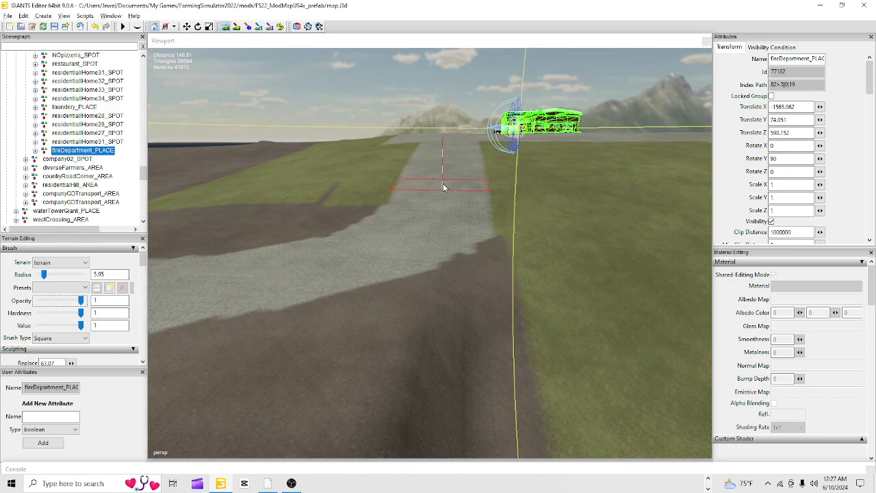
pyautogui.moveTo(441, 185)
pyautogui.mouseDown()
pyautogui.moveTo(448, 193)
pyautogui.moveTo(415, 247)
pyautogui.moveTo(354, 223)
pyautogui.moveTo(355, 212)
pyautogui.moveTo(269, 234)
pyautogui.moveTo(285, 273)
pyautogui.moveTo(528, 304)
pyautogui.moveTo(554, 237)
pyautogui.moveTo(518, 209)
pyautogui.moveTo(521, 200)
pyautogui.moveTo(496, 189)
pyautogui.moveTo(318, 228)
pyautogui.moveTo(359, 270)
pyautogui.mouseUp()
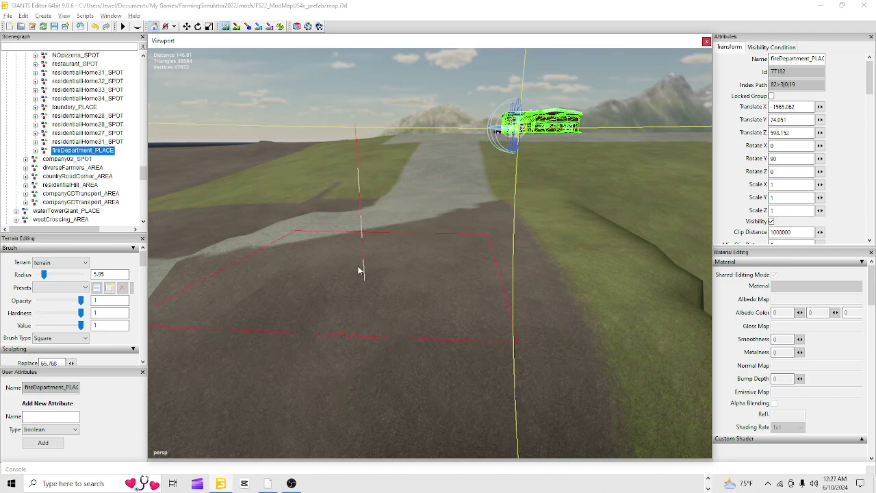
pyautogui.click(227, 27)
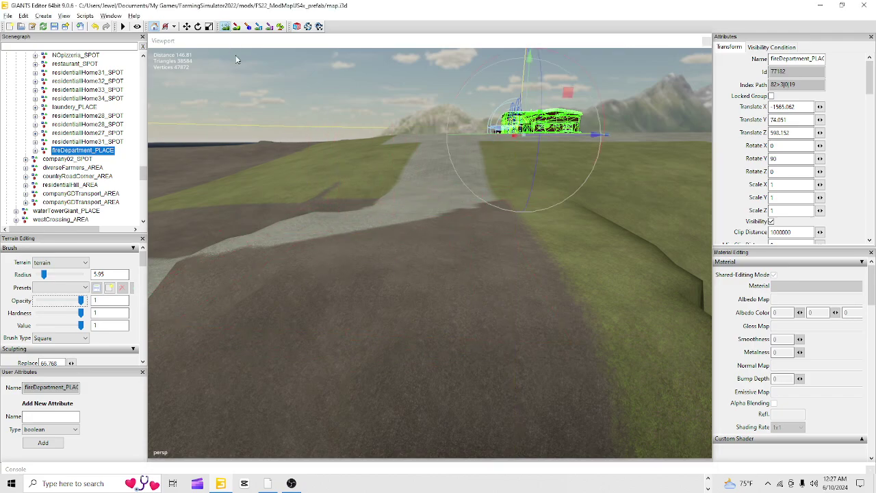
# Step: Level the raised dirt mound beside the driveway bend down to a terrain height of 63.053
pyautogui.moveTo(430, 252)
pyautogui.keyDown('alt'); pyautogui.mouseDown()
pyautogui.moveTo(359, 264)
pyautogui.moveTo(340, 279)
pyautogui.mouseUp(); pyautogui.keyUp('alt')
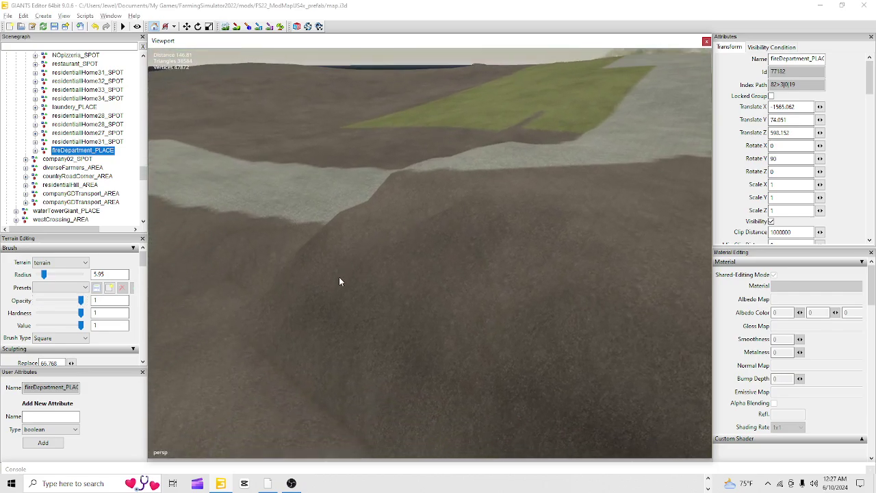
pyautogui.click(236, 28)
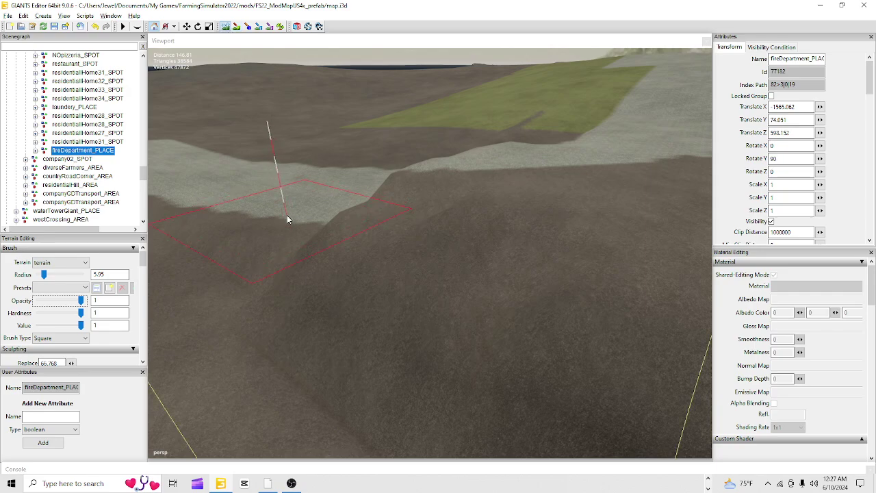
pyautogui.click(486, 209)
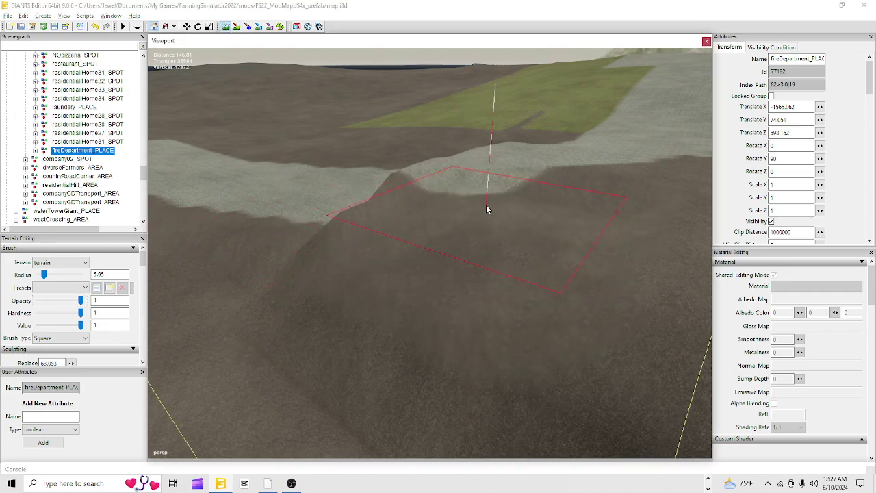
pyautogui.moveTo(485, 209)
pyautogui.mouseDown()
pyautogui.moveTo(539, 165)
pyautogui.moveTo(612, 161)
pyautogui.moveTo(548, 157)
pyautogui.moveTo(460, 188)
pyautogui.moveTo(425, 230)
pyautogui.moveTo(510, 215)
pyautogui.moveTo(543, 194)
pyautogui.moveTo(561, 204)
pyautogui.mouseUp()
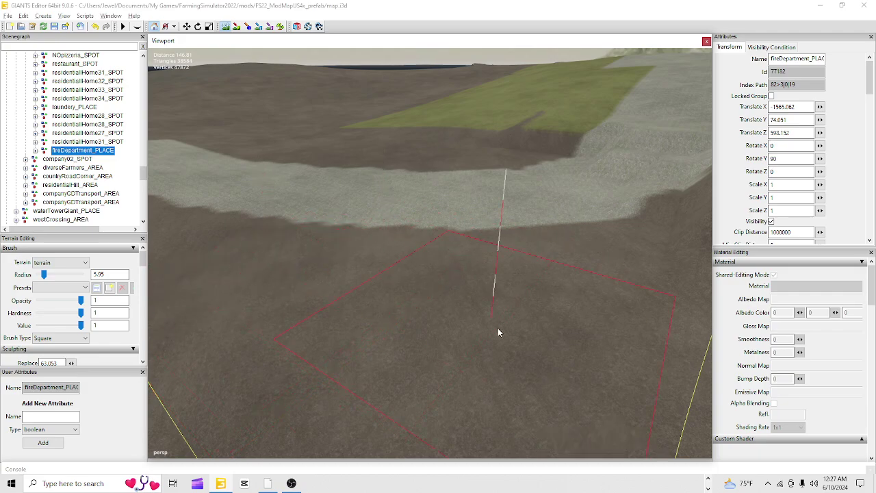
pyautogui.click(719, 204)
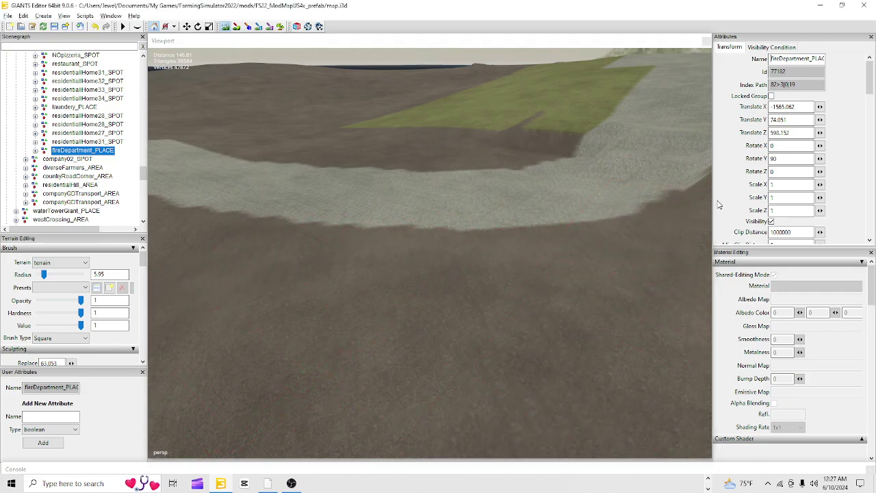
# Step: Smooth the leftover ridge between the driveway bend and the grass bank, enlarging the brush radius to 7.95 and 9.7
pyautogui.click(227, 26)
pyautogui.keyDown('alt'); pyautogui.moveTo(375, 222); pyautogui.dragTo(398, 226); pyautogui.keyUp('alt')
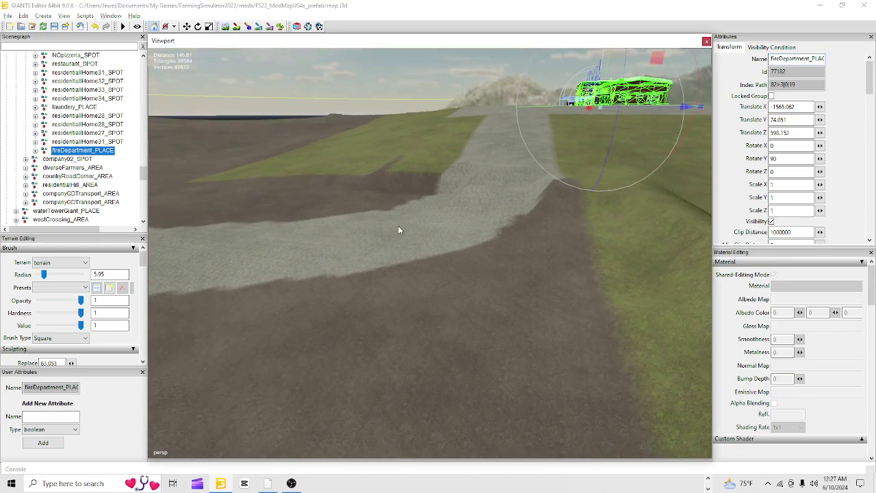
pyautogui.click(226, 26)
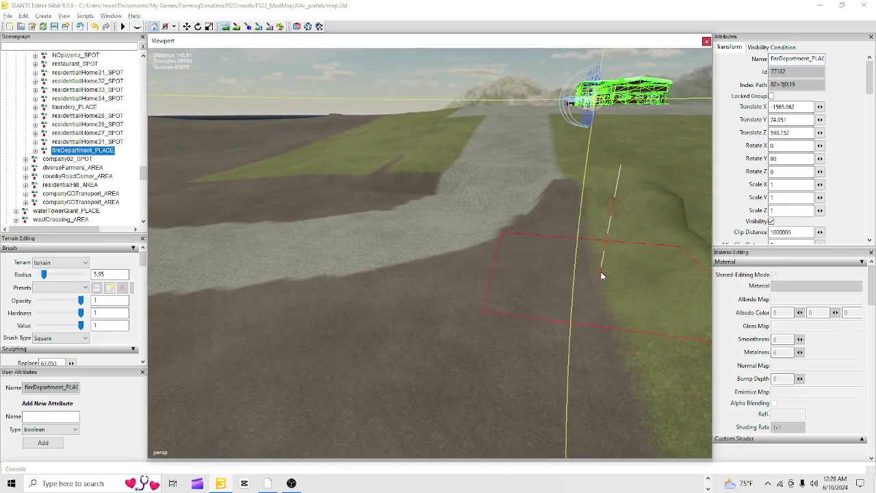
pyautogui.keyDown('ctrl'); pyautogui.scroll(2, 577, 241); pyautogui.keyUp('ctrl')
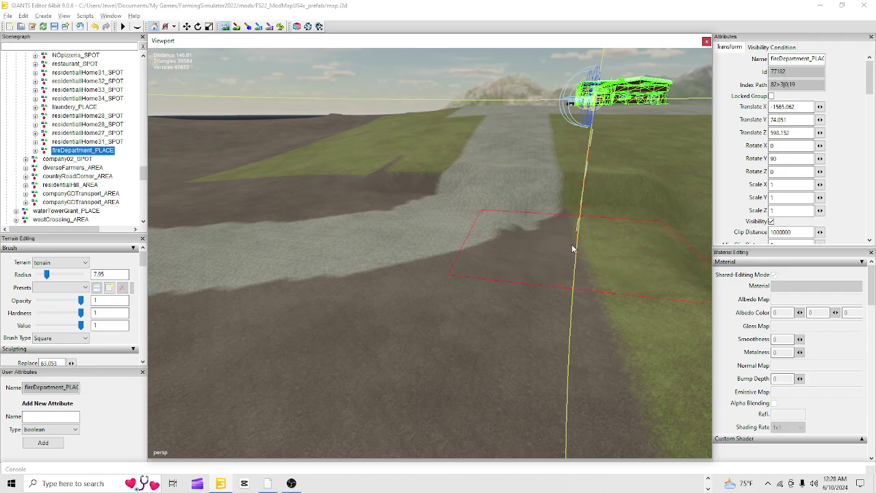
pyautogui.moveTo(573, 248)
pyautogui.mouseDown()
pyautogui.moveTo(507, 196)
pyautogui.moveTo(500, 153)
pyautogui.moveTo(448, 309)
pyautogui.moveTo(631, 188)
pyautogui.mouseUp()
pyautogui.keyDown('ctrl'); pyautogui.scroll(2, 631, 188); pyautogui.keyUp('ctrl')
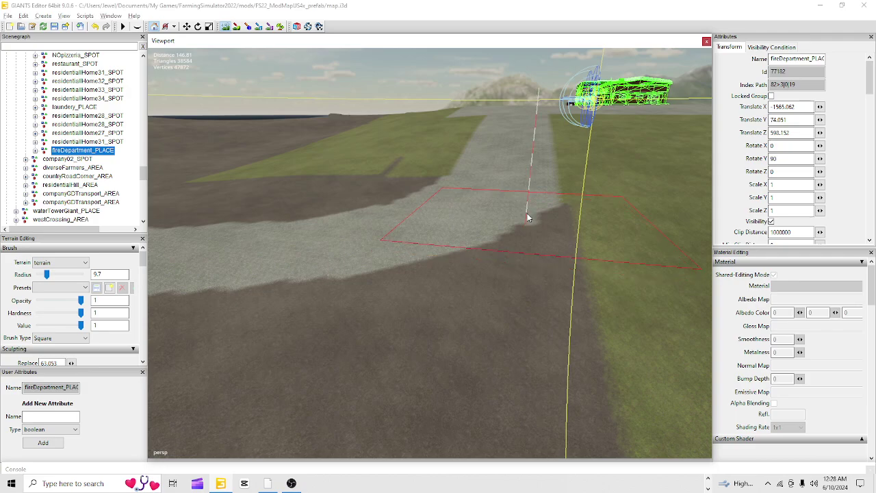
# Step: Reshape the driveway bend and adjoining dirt using a 6.45 brush radius and height 64.327, blending them into the grass bank
pyautogui.scroll(-5, 520, 215)
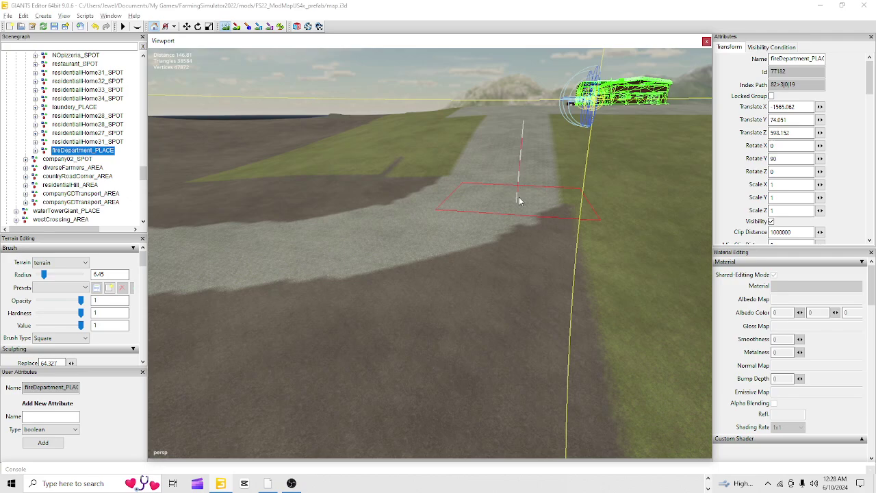
pyautogui.moveTo(532, 211)
pyautogui.mouseDown()
pyautogui.moveTo(391, 256)
pyautogui.moveTo(268, 267)
pyautogui.mouseUp()
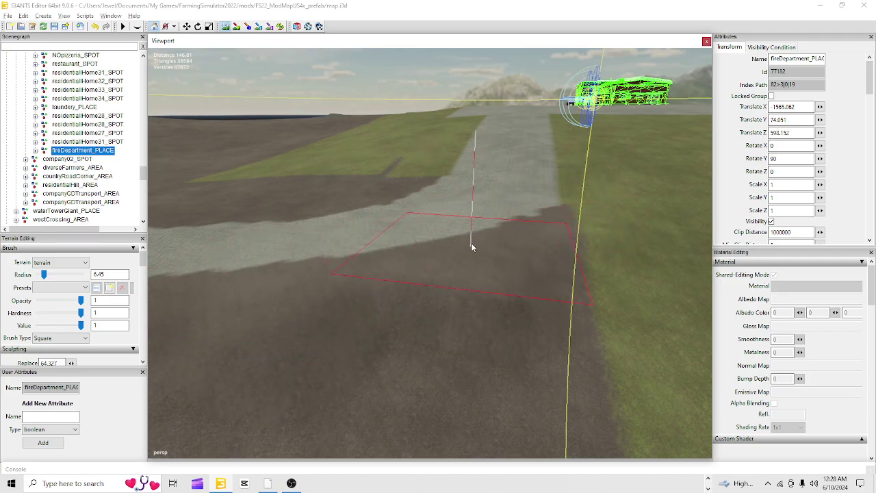
pyautogui.moveTo(593, 242)
pyautogui.mouseDown()
pyautogui.moveTo(600, 233)
pyautogui.moveTo(597, 268)
pyautogui.moveTo(320, 336)
pyautogui.moveTo(439, 326)
pyautogui.moveTo(570, 359)
pyautogui.moveTo(654, 345)
pyautogui.mouseUp()
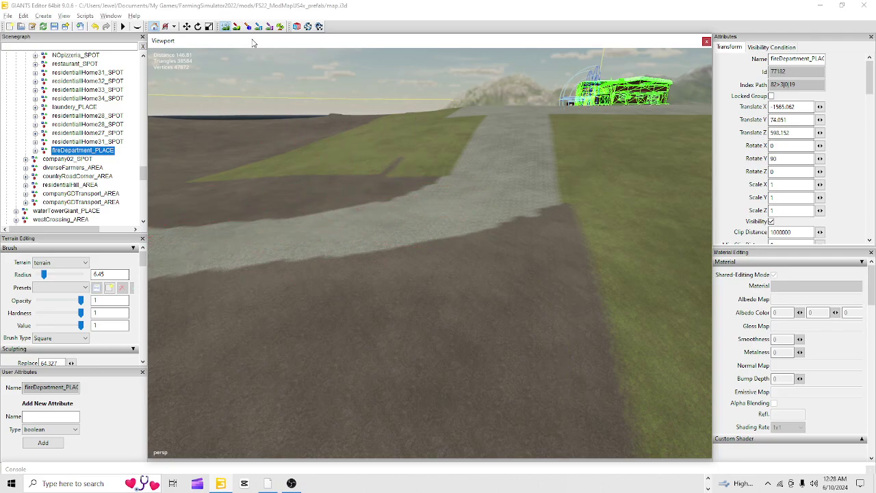
# Step: Examine the reshaped driveway's incline from the bend up to the fire department lot
pyautogui.click(227, 27)
pyautogui.keyDown('alt'); pyautogui.moveTo(359, 226); pyautogui.dragTo(365, 249); pyautogui.keyUp('alt')
pyautogui.scroll(5, 387, 158)
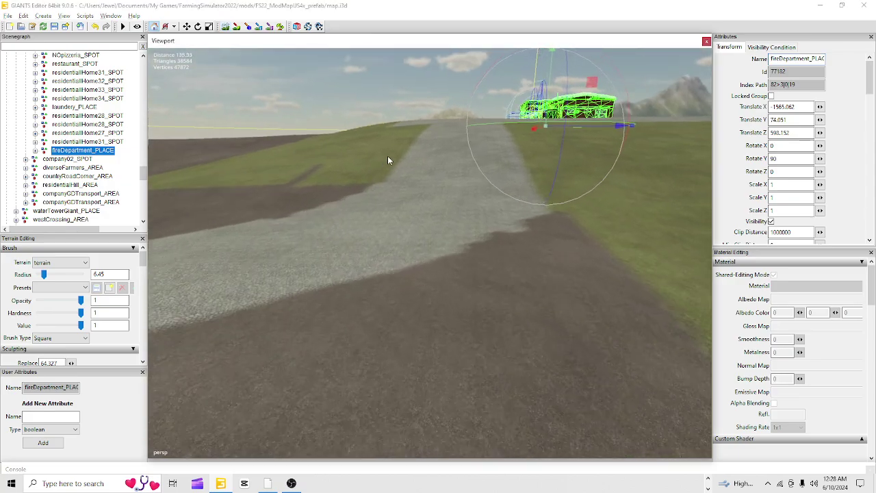
pyautogui.keyDown('alt'); pyautogui.moveTo(447, 271); pyautogui.dragTo(419, 321); pyautogui.keyUp('alt')
pyautogui.keyDown('alt'); pyautogui.moveTo(418, 321); pyautogui.dragTo(561, 139, button='right'); pyautogui.keyUp('alt')
pyautogui.keyDown('alt'); pyautogui.moveTo(426, 335); pyautogui.dragTo(398, 374); pyautogui.keyUp('alt')
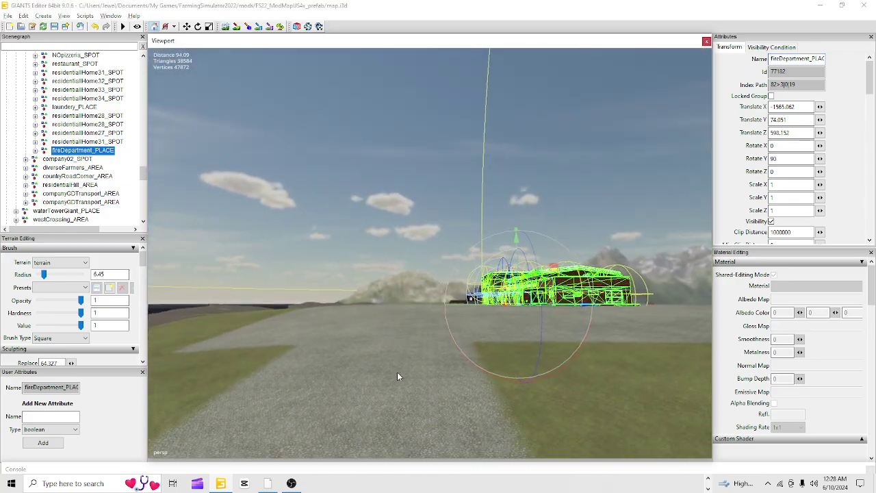
pyautogui.keyDown('alt'); pyautogui.moveTo(398, 373); pyautogui.dragTo(492, 220, button='right'); pyautogui.keyUp('alt')
pyautogui.moveTo(492, 221)
pyautogui.keyDown('alt'); pyautogui.mouseDown()
pyautogui.moveTo(469, 242)
pyautogui.moveTo(266, 215)
pyautogui.moveTo(336, 290)
pyautogui.moveTo(438, 297)
pyautogui.moveTo(405, 313)
pyautogui.mouseUp(); pyautogui.keyUp('alt')
# Step: Examine the driveway's slope from the lot back down around the bend to its outer end
pyautogui.keyDown('alt'); pyautogui.moveTo(405, 313); pyautogui.dragTo(421, 260, button='right'); pyautogui.keyUp('alt')
pyautogui.keyDown('alt'); pyautogui.moveTo(421, 261); pyautogui.dragTo(393, 300); pyautogui.keyUp('alt')
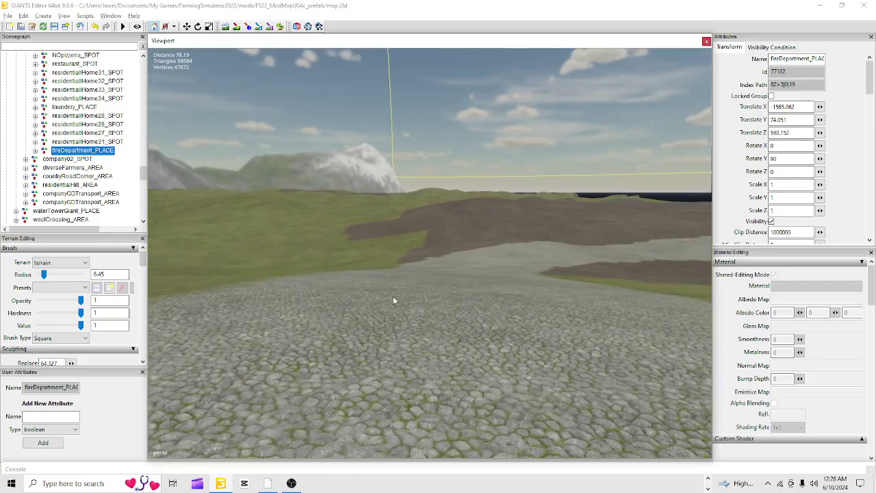
pyautogui.keyDown('alt'); pyautogui.moveTo(393, 300); pyautogui.dragTo(465, 263, button='right'); pyautogui.keyUp('alt')
pyautogui.keyDown('alt'); pyautogui.moveTo(466, 263); pyautogui.dragTo(400, 315); pyautogui.keyUp('alt')
pyautogui.moveTo(400, 315)
pyautogui.keyDown('alt'); pyautogui.mouseDown(button='right')
pyautogui.moveTo(498, 238)
pyautogui.moveTo(396, 332)
pyautogui.mouseUp(button='right'); pyautogui.keyUp('alt')
pyautogui.moveTo(396, 332)
pyautogui.keyDown('alt'); pyautogui.mouseDown()
pyautogui.moveTo(444, 332)
pyautogui.moveTo(447, 303)
pyautogui.moveTo(372, 317)
pyautogui.moveTo(416, 298)
pyautogui.moveTo(429, 314)
pyautogui.mouseUp(); pyautogui.keyUp('alt')
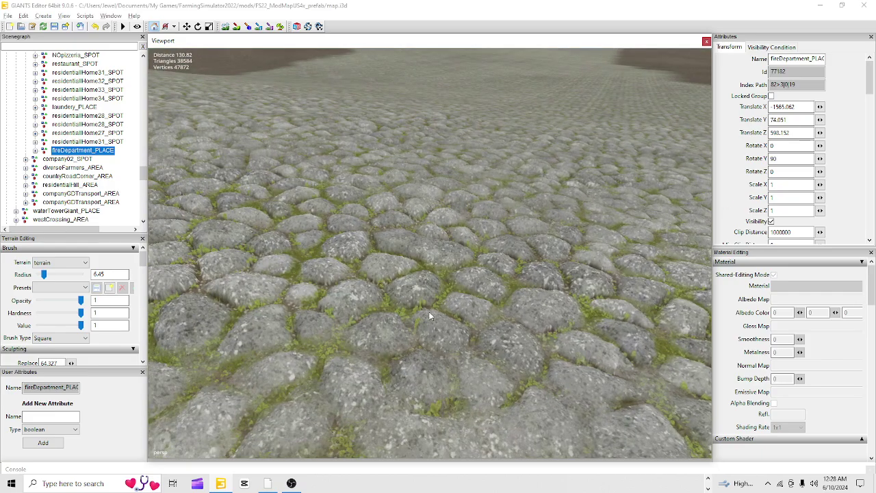
pyautogui.keyDown('alt'); pyautogui.moveTo(448, 287); pyautogui.dragTo(334, 379, button='right'); pyautogui.keyUp('alt')
pyautogui.keyDown('alt'); pyautogui.moveTo(353, 360); pyautogui.dragTo(364, 366); pyautogui.keyUp('alt')
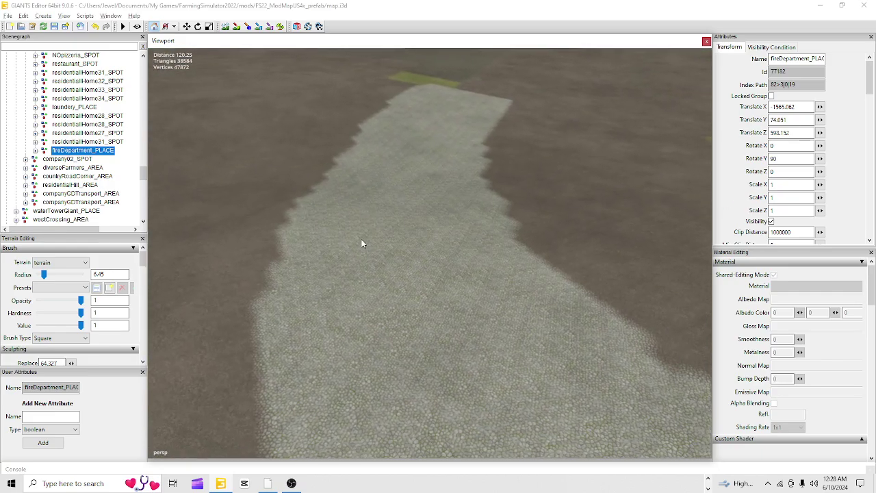
# Step: Examine the first driveway's bend and the overall layout of both driveways, up to the cobblestone lot surface
pyautogui.click(225, 28)
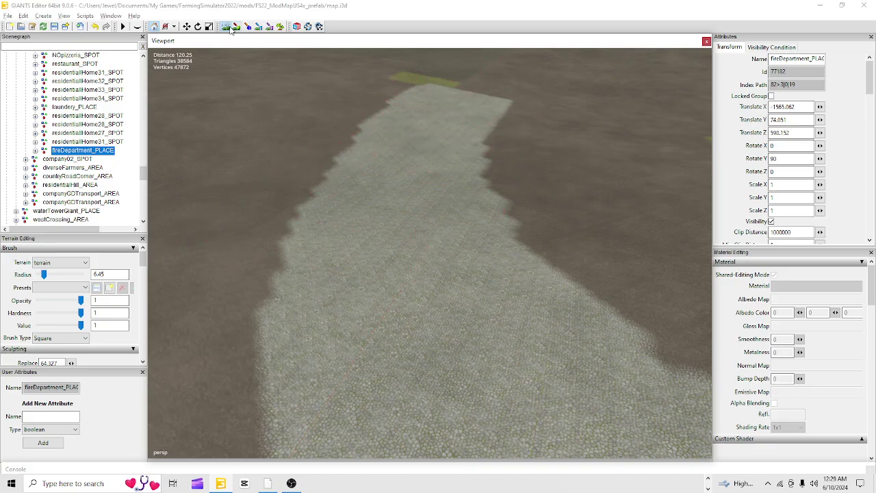
pyautogui.keyDown('alt'); pyautogui.moveTo(343, 164); pyautogui.dragTo(298, 135); pyautogui.keyUp('alt')
pyautogui.scroll(5, 392, 227)
pyautogui.keyDown('alt'); pyautogui.moveTo(436, 145); pyautogui.dragTo(301, 371, button='middle'); pyautogui.keyUp('alt')
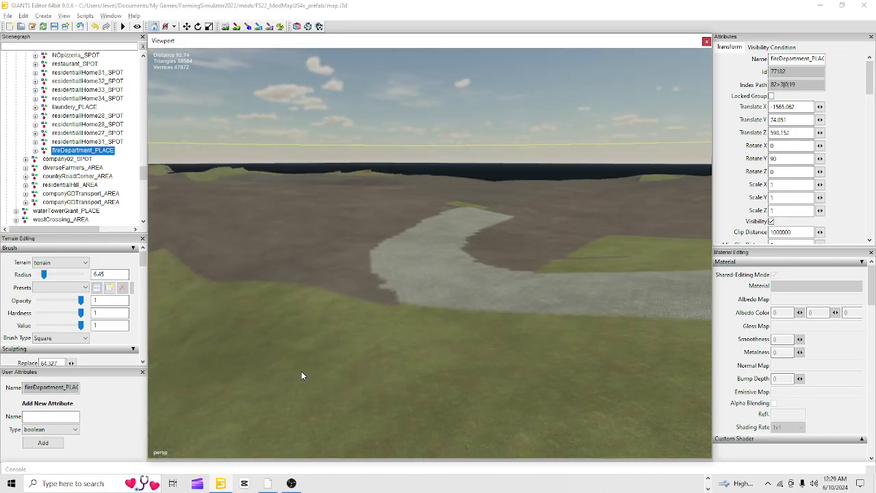
pyautogui.keyDown('alt'); pyautogui.moveTo(301, 371); pyautogui.dragTo(596, 136); pyautogui.keyUp('alt')
pyautogui.keyDown('alt'); pyautogui.moveTo(596, 136); pyautogui.dragTo(263, 350, button='middle'); pyautogui.keyUp('alt')
pyautogui.keyDown('alt'); pyautogui.moveTo(262, 350); pyautogui.dragTo(377, 358); pyautogui.keyUp('alt')
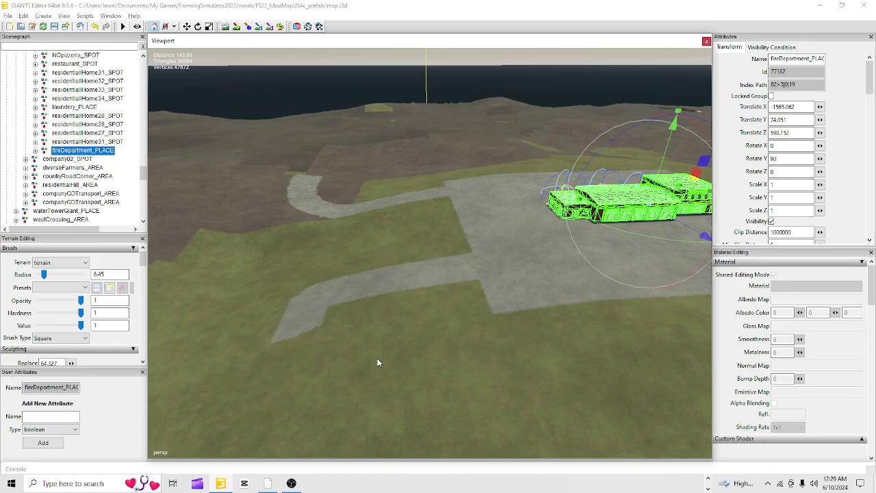
pyautogui.keyDown('alt'); pyautogui.moveTo(380, 358); pyautogui.dragTo(503, 257, button='middle'); pyautogui.keyUp('alt')
pyautogui.keyDown('alt'); pyautogui.moveTo(504, 257); pyautogui.dragTo(568, 177); pyautogui.keyUp('alt')
pyautogui.scroll(5, 609, 128)
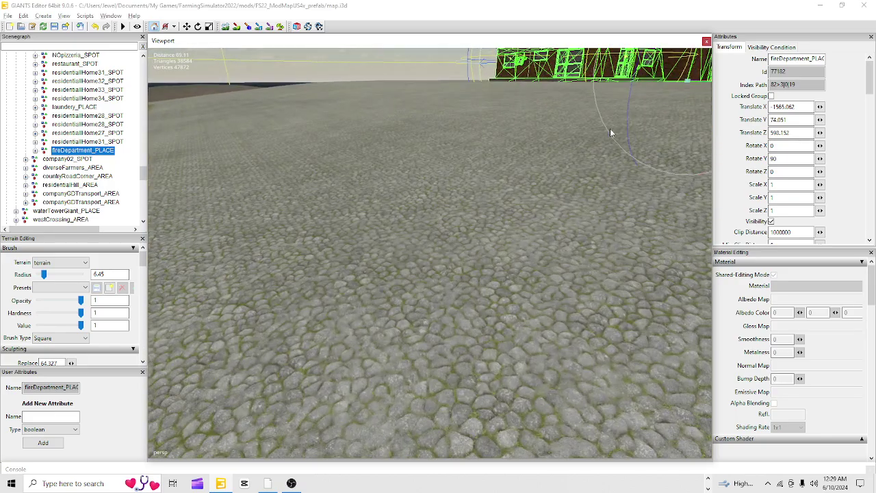
pyautogui.keyDown('alt'); pyautogui.moveTo(610, 128); pyautogui.dragTo(343, 130); pyautogui.keyUp('alt')
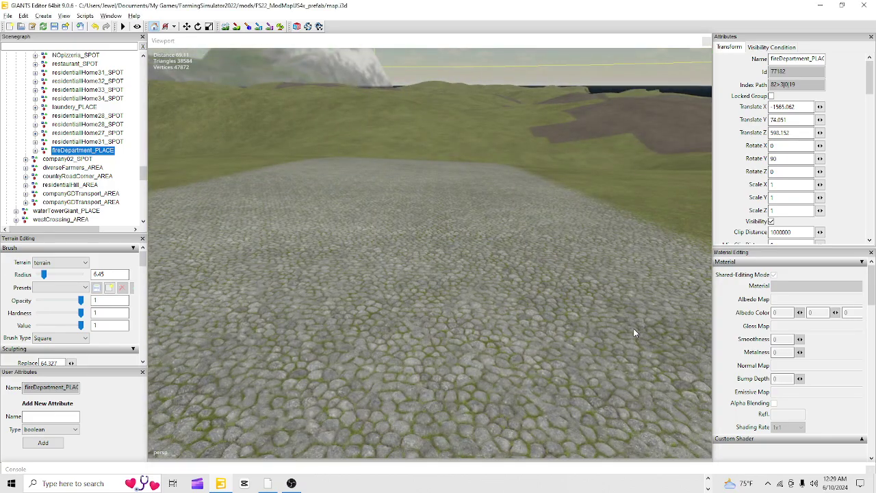
# Step: Examine the second driveway's slope from the cobblestone lot down to its outer end
pyautogui.keyDown('alt'); pyautogui.moveTo(633, 331); pyautogui.dragTo(553, 266); pyautogui.keyUp('alt')
pyautogui.keyDown('alt'); pyautogui.moveTo(553, 265); pyautogui.dragTo(389, 423, button='middle'); pyautogui.keyUp('alt')
pyautogui.keyDown('alt'); pyautogui.moveTo(397, 272); pyautogui.dragTo(395, 307); pyautogui.keyUp('alt')
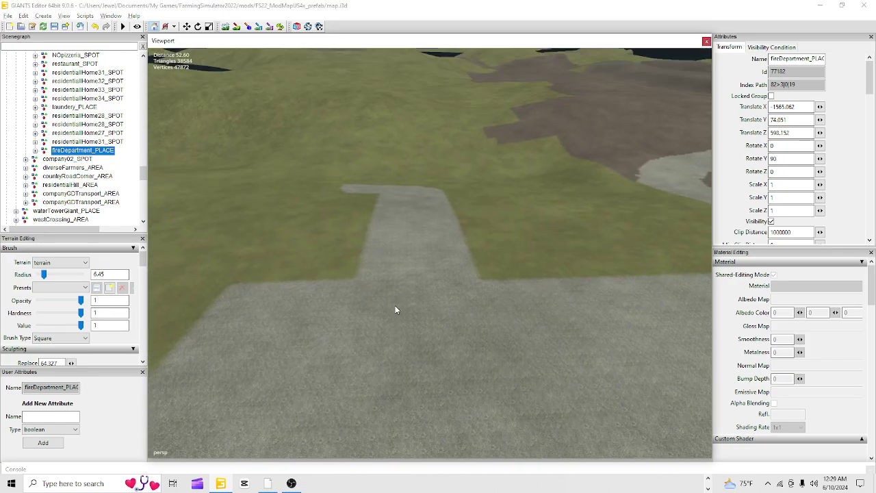
pyautogui.keyDown('alt'); pyautogui.moveTo(395, 308); pyautogui.dragTo(507, 230, button='right'); pyautogui.keyUp('alt')
pyautogui.keyDown('alt'); pyautogui.moveTo(508, 229); pyautogui.dragTo(454, 323); pyautogui.keyUp('alt')
pyautogui.keyDown('alt'); pyautogui.moveTo(454, 323); pyautogui.dragTo(641, 199, button='right'); pyautogui.keyUp('alt')
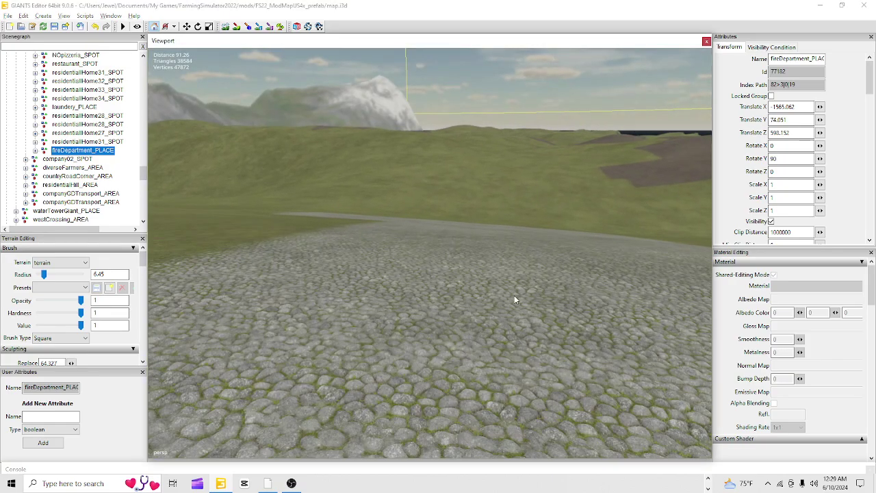
pyautogui.keyDown('alt'); pyautogui.moveTo(515, 297); pyautogui.dragTo(567, 234); pyautogui.keyUp('alt')
pyautogui.moveTo(567, 234)
pyautogui.keyDown('alt'); pyautogui.mouseDown(button='right')
pyautogui.moveTo(445, 326)
pyautogui.moveTo(405, 370)
pyautogui.mouseUp(button='right'); pyautogui.keyUp('alt')
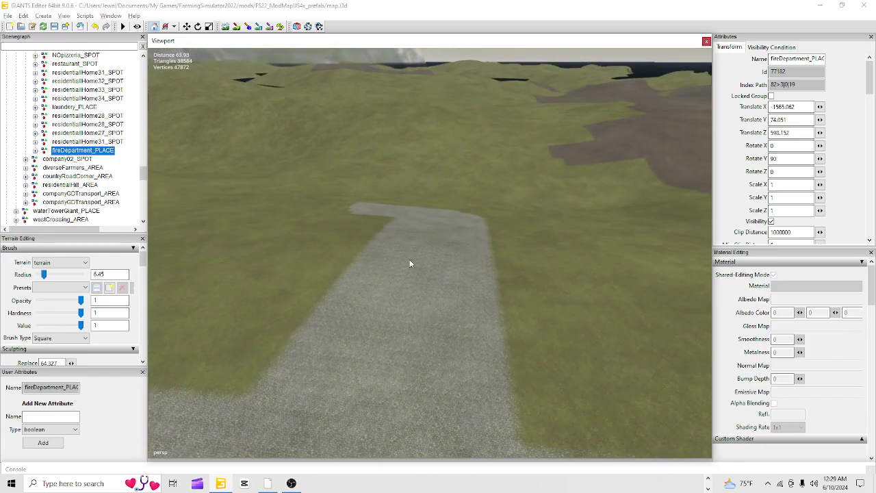
# Step: Sculpt the ground along the second driveway and its inner grass corner using a 9.45 brush radius
pyautogui.click(222, 27)
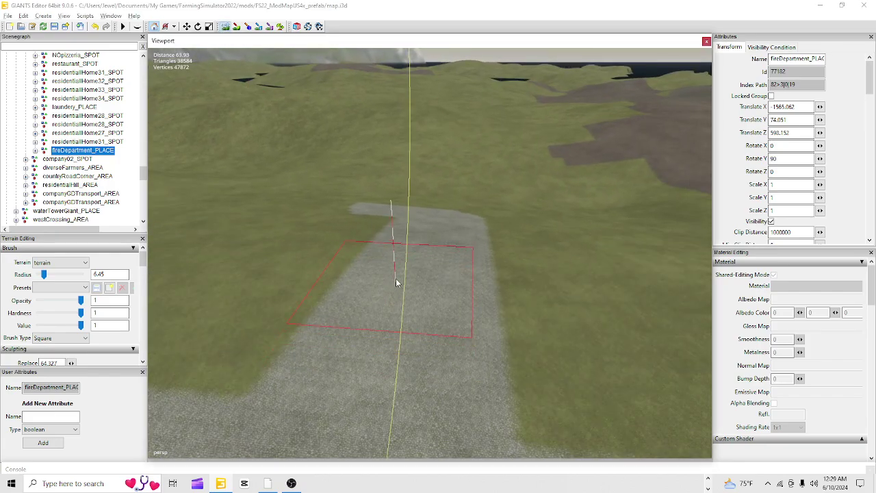
pyautogui.scroll(6, 383, 283)
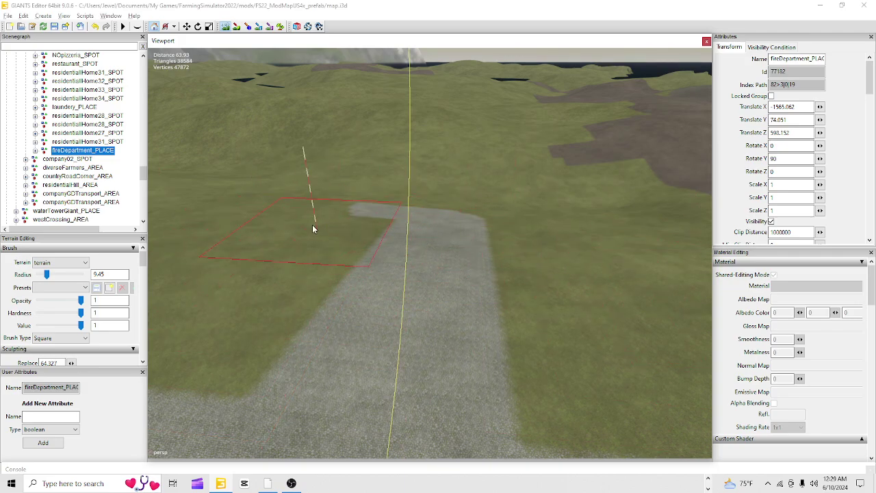
pyautogui.click(228, 28)
# Step: Examine the second driveway's surface and grass edges from close range, ending with an overview from beyond its outer end
pyautogui.keyDown('alt'); pyautogui.moveTo(371, 381); pyautogui.dragTo(541, 219, button='right'); pyautogui.keyUp('alt')
pyautogui.keyDown('alt'); pyautogui.moveTo(466, 318); pyautogui.dragTo(477, 273); pyautogui.keyUp('alt')
pyautogui.keyDown('alt'); pyautogui.moveTo(477, 274); pyautogui.dragTo(566, 238, button='right'); pyautogui.keyUp('alt')
pyautogui.keyDown('alt'); pyautogui.moveTo(565, 238); pyautogui.dragTo(78, 208); pyautogui.keyUp('alt')
pyautogui.keyDown('alt'); pyautogui.moveTo(471, 160); pyautogui.dragTo(525, 152); pyautogui.keyUp('alt')
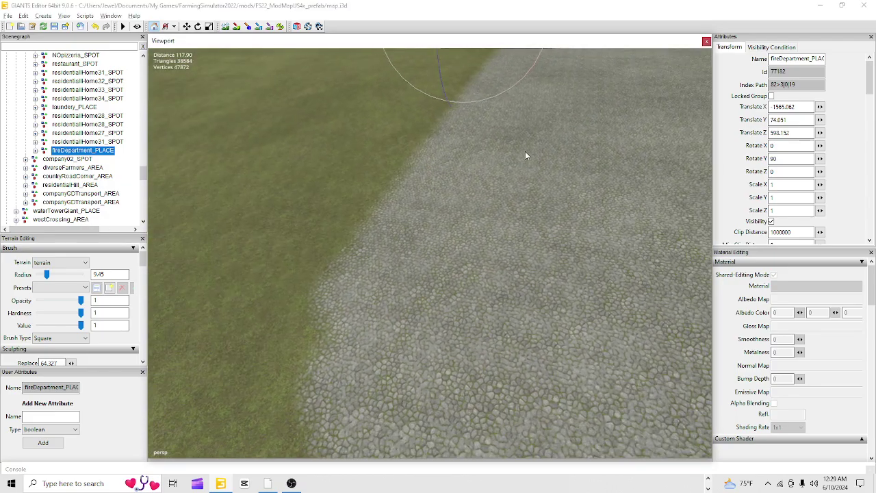
pyautogui.keyDown('alt'); pyautogui.moveTo(525, 151); pyautogui.dragTo(345, 339, button='right'); pyautogui.keyUp('alt')
pyautogui.keyDown('alt'); pyautogui.moveTo(305, 351); pyautogui.dragTo(347, 336); pyautogui.keyUp('alt')
pyautogui.keyDown('alt'); pyautogui.moveTo(346, 336); pyautogui.dragTo(491, 184, button='right'); pyautogui.keyUp('alt')
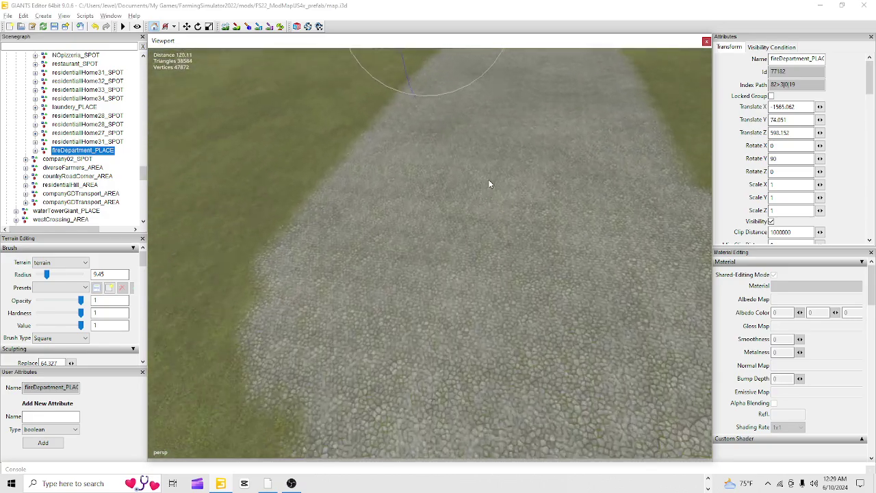
pyautogui.keyDown('alt'); pyautogui.moveTo(490, 183); pyautogui.dragTo(505, 185); pyautogui.keyUp('alt')
pyautogui.keyDown('alt'); pyautogui.moveTo(506, 184); pyautogui.dragTo(354, 347, button='right'); pyautogui.keyUp('alt')
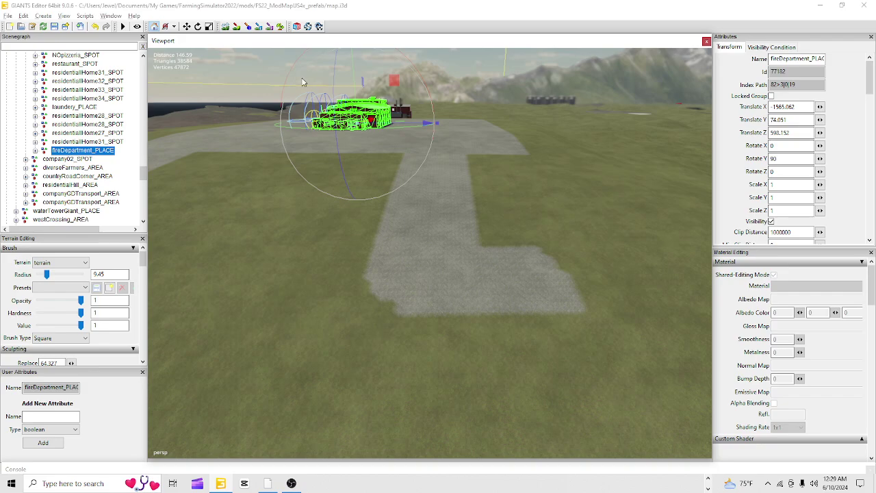
# Step: Level the second driveway's outer corner at height 65.835 and blend it into the surrounding grass
pyautogui.click(233, 29)
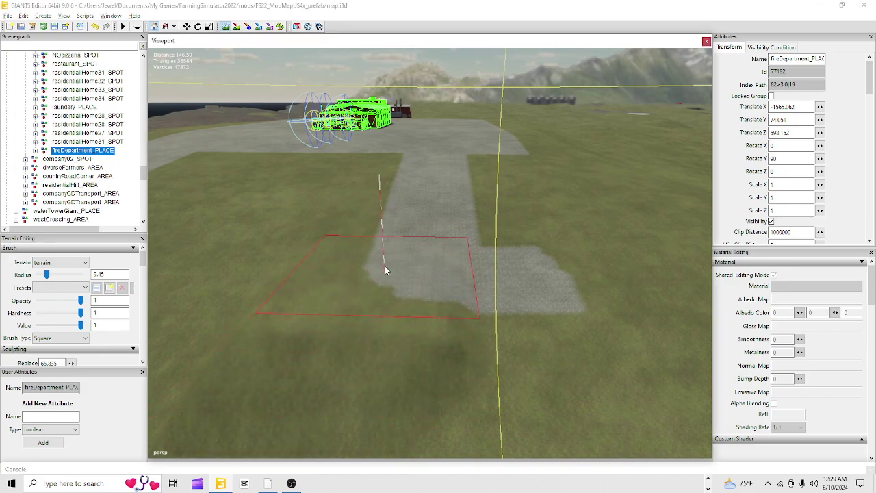
pyautogui.moveTo(363, 310); pyautogui.dragTo(519, 326)
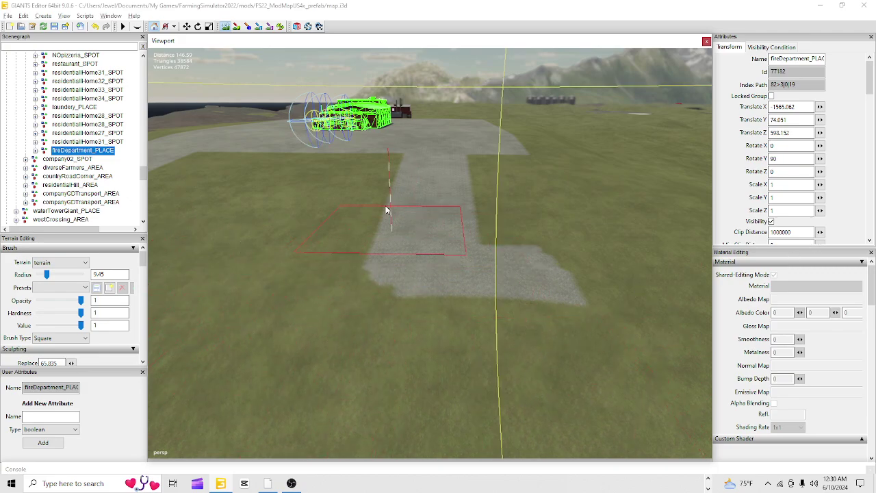
pyautogui.click(225, 26)
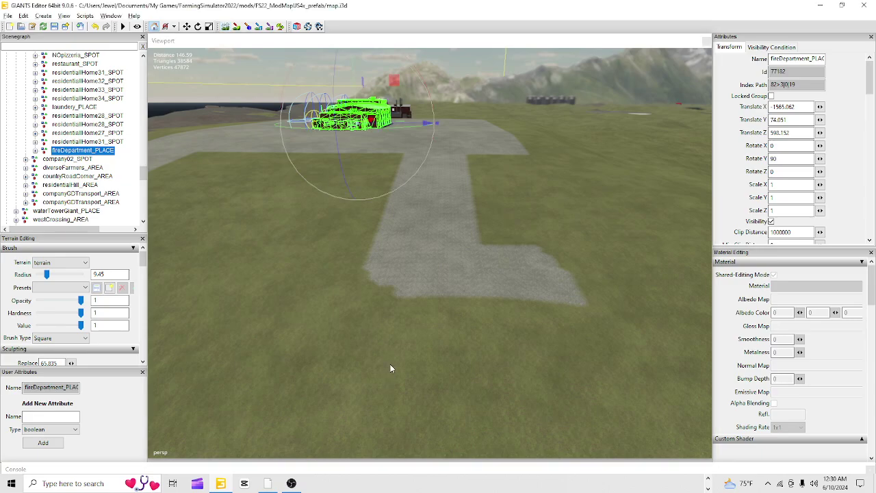
# Step: Extend the raised ground beyond the second driveway's end at height 65.835 and smooth its bank into the grass, enlarging the brush radius to 11.7
pyautogui.moveTo(391, 368)
pyautogui.mouseDown(button='right')
pyautogui.moveTo(530, 139)
pyautogui.moveTo(415, 247)
pyautogui.moveTo(463, 213)
pyautogui.moveTo(634, 350)
pyautogui.moveTo(649, 343)
pyautogui.moveTo(616, 315)
pyautogui.moveTo(524, 354)
pyautogui.moveTo(364, 339)
pyautogui.moveTo(229, 349)
pyautogui.moveTo(310, 345)
pyautogui.moveTo(285, 377)
pyautogui.moveTo(287, 357)
pyautogui.moveTo(358, 226)
pyautogui.moveTo(456, 217)
pyautogui.moveTo(382, 319)
pyautogui.moveTo(366, 366)
pyautogui.moveTo(361, 309)
pyautogui.mouseUp(button='right')
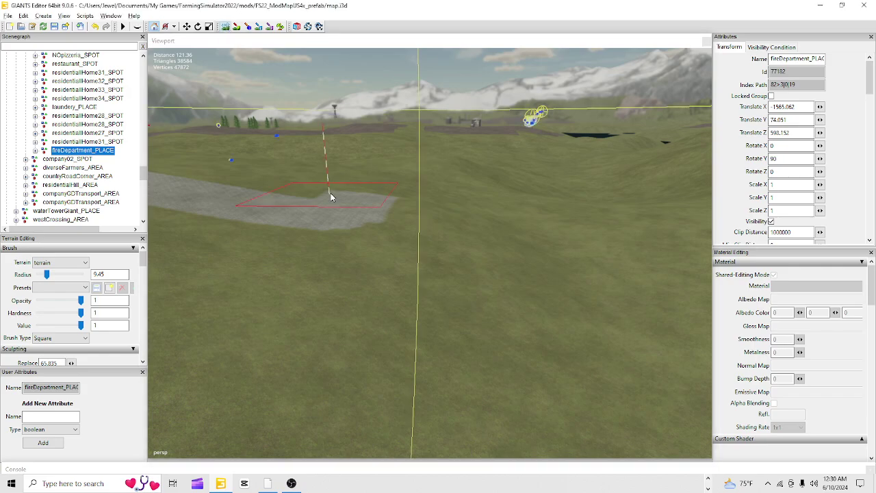
pyautogui.moveTo(401, 226)
pyautogui.mouseDown()
pyautogui.moveTo(447, 227)
pyautogui.moveTo(420, 243)
pyautogui.moveTo(466, 242)
pyautogui.moveTo(475, 229)
pyautogui.moveTo(445, 214)
pyautogui.mouseUp()
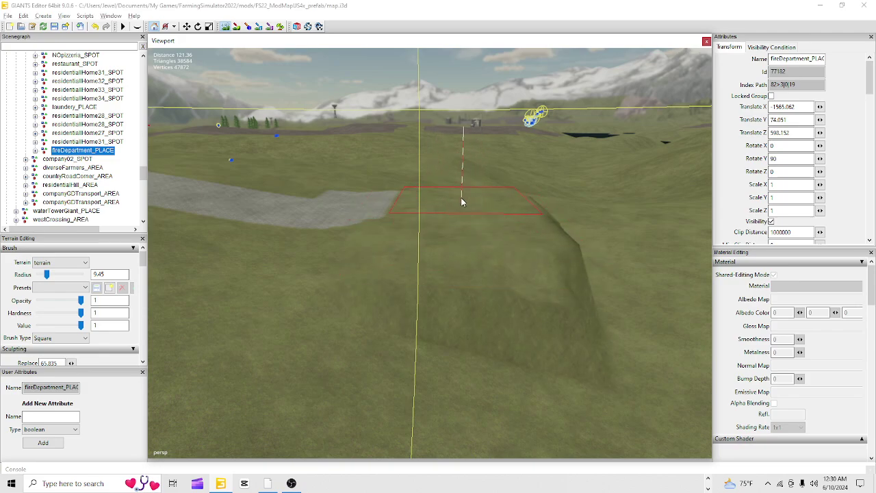
pyautogui.moveTo(460, 249)
pyautogui.mouseDown()
pyautogui.moveTo(556, 302)
pyautogui.moveTo(569, 268)
pyautogui.moveTo(549, 239)
pyautogui.moveTo(498, 204)
pyautogui.mouseUp()
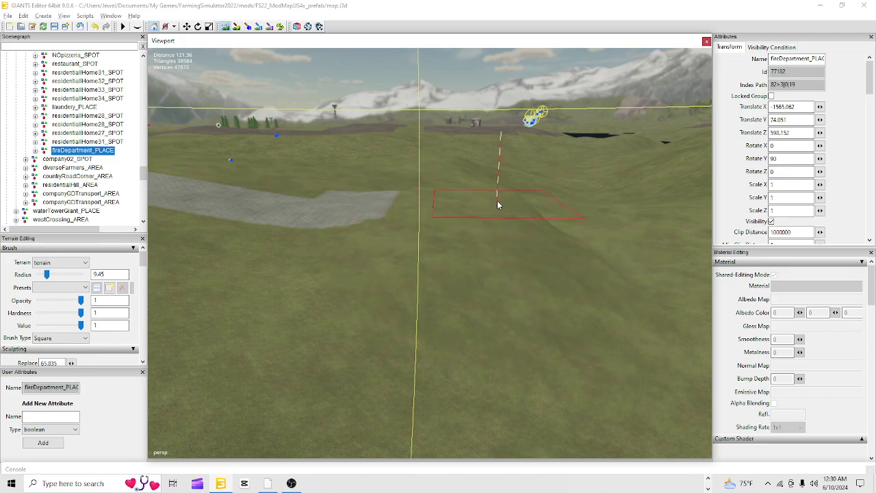
pyautogui.scroll(3, 498, 205)
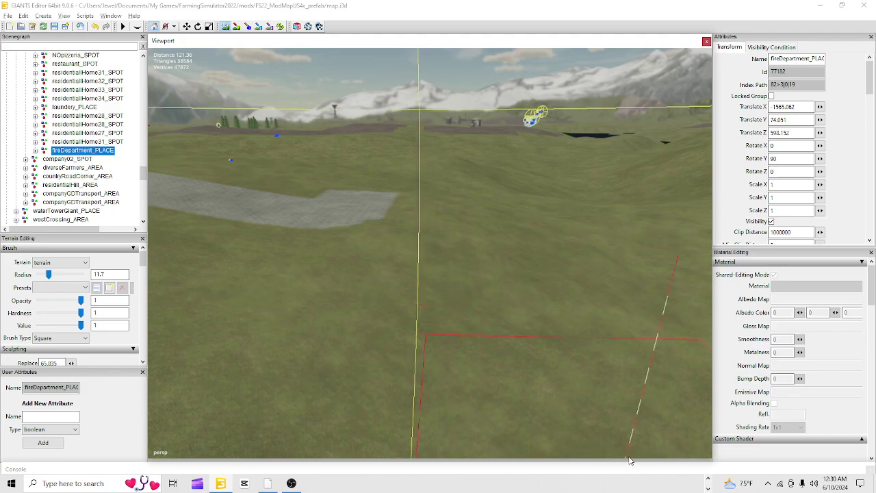
pyautogui.click(226, 26)
# Step: Examine the second driveway's end at ground level, checking how its slope meets the surrounding terrain
pyautogui.keyDown('alt'); pyautogui.moveTo(274, 240); pyautogui.dragTo(335, 273); pyautogui.keyUp('alt')
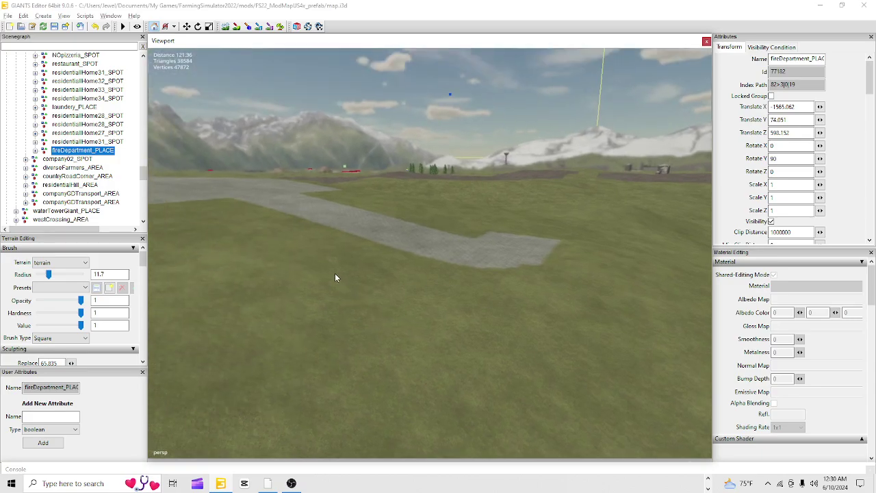
pyautogui.scroll(4, 496, 204)
pyautogui.keyDown('alt'); pyautogui.moveTo(422, 255); pyautogui.dragTo(389, 228); pyautogui.keyUp('alt')
pyautogui.scroll(4, 389, 228)
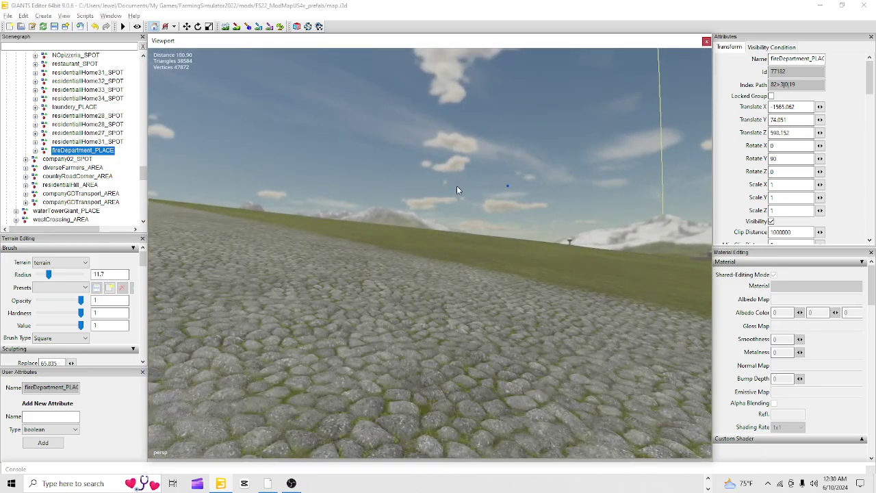
pyautogui.keyDown('alt'); pyautogui.moveTo(456, 185); pyautogui.dragTo(409, 239); pyautogui.keyUp('alt')
pyautogui.scroll(2, 638, 284)
pyautogui.scroll(-2, 509, 299)
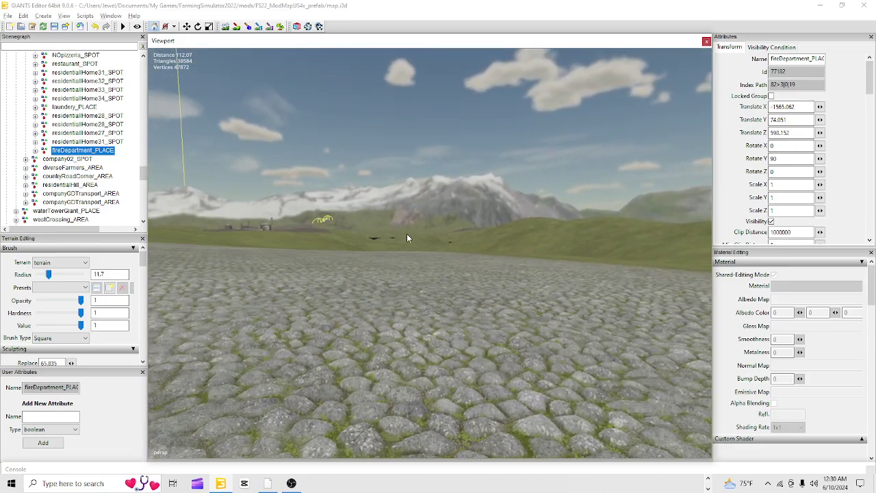
pyautogui.scroll(5, 445, 231)
pyautogui.scroll(-5, 419, 300)
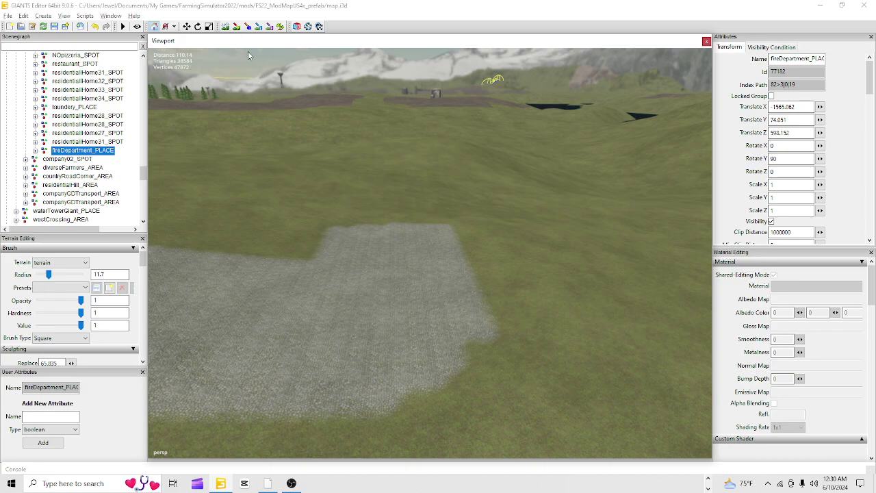
# Step: Paint a cobblestone extension curving away from the second driveway's end with a 4.45 brush radius
pyautogui.click(237, 26)
pyautogui.scroll(-5, 383, 354)
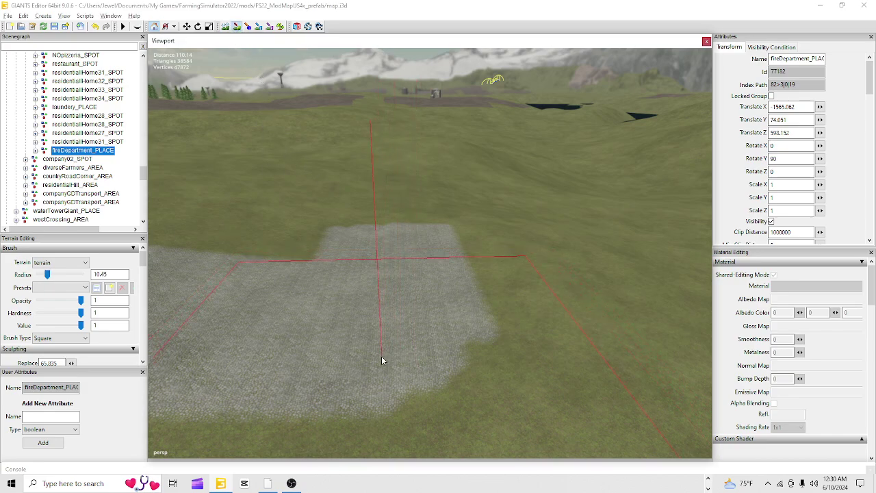
pyautogui.scroll(-5, 369, 354)
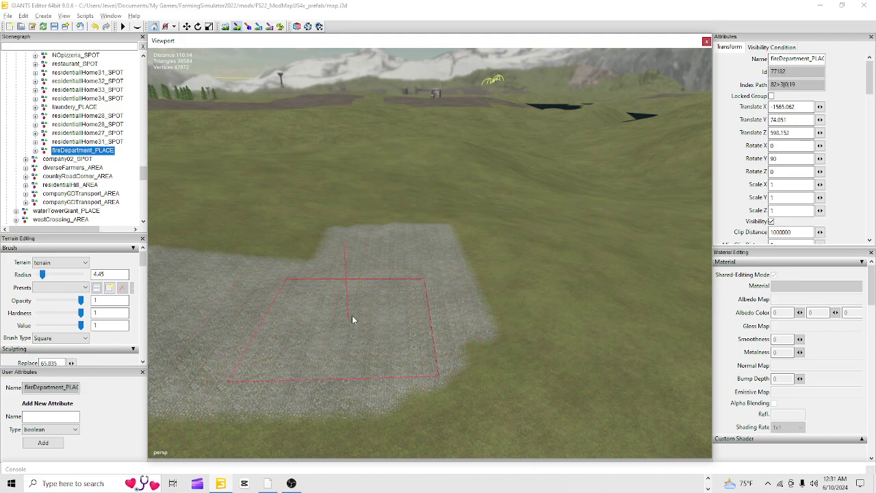
pyautogui.moveTo(404, 291)
pyautogui.mouseDown()
pyautogui.moveTo(450, 270)
pyautogui.moveTo(475, 238)
pyautogui.moveTo(488, 188)
pyautogui.moveTo(471, 255)
pyautogui.moveTo(499, 203)
pyautogui.mouseUp()
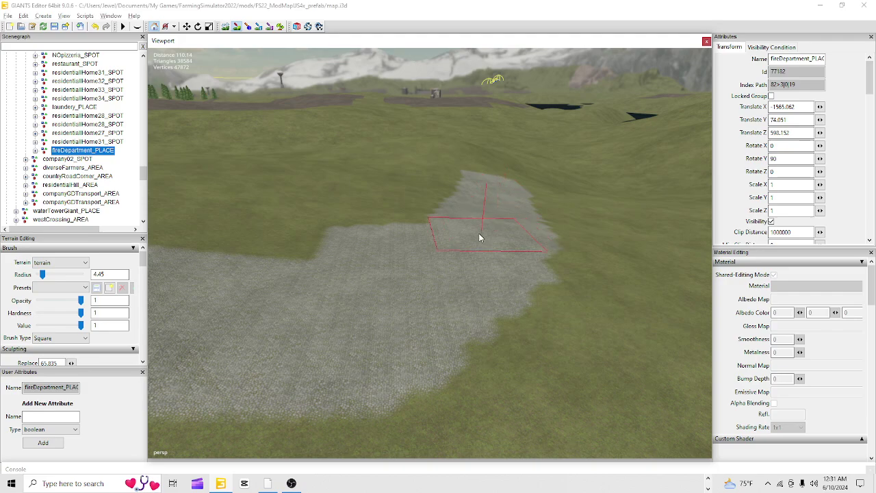
# Step: Round the extension's inner corner by painting grass over it and widen the outer curve with cobblestone
pyautogui.press('super')
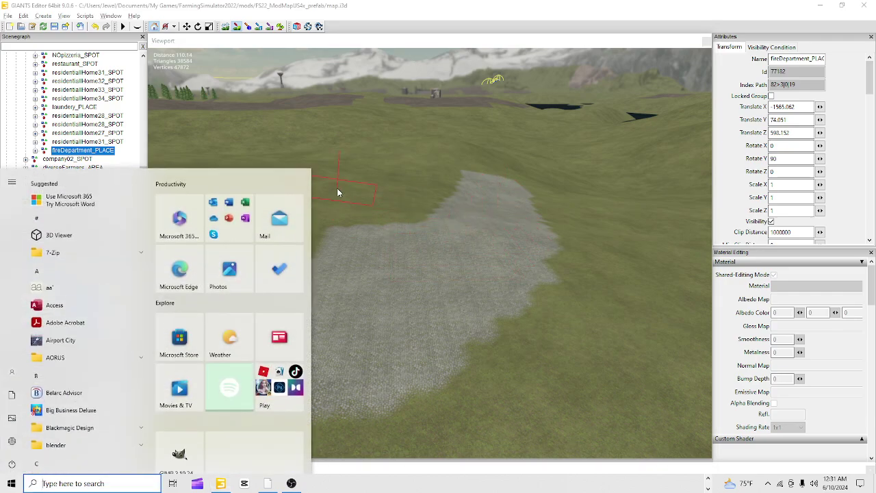
pyautogui.press('super')
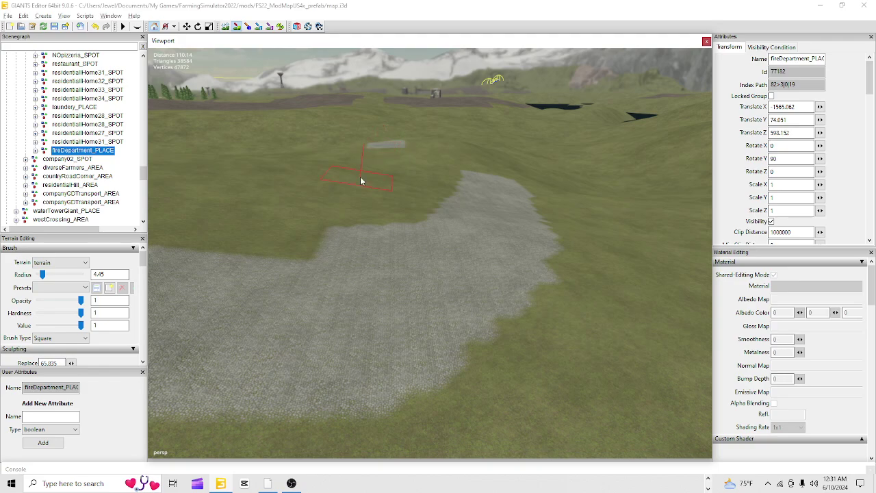
pyautogui.moveTo(338, 204)
pyautogui.mouseDown()
pyautogui.moveTo(333, 226)
pyautogui.moveTo(312, 238)
pyautogui.moveTo(367, 209)
pyautogui.moveTo(371, 220)
pyautogui.mouseUp()
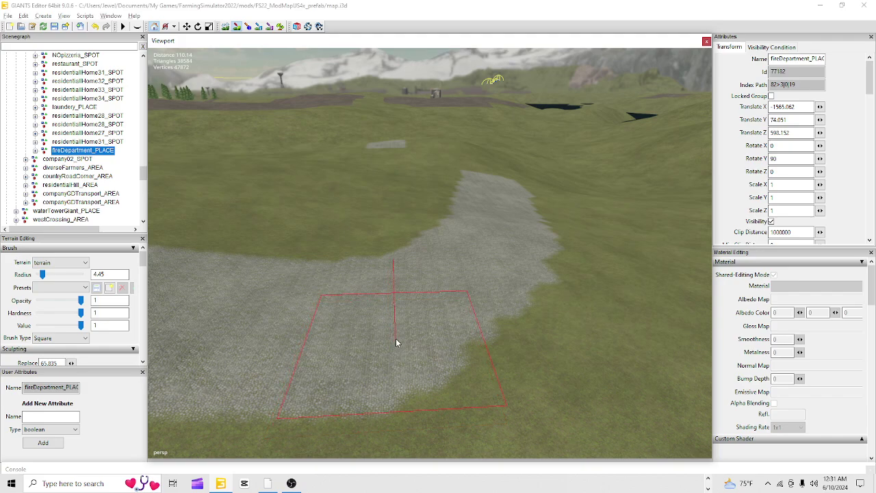
pyautogui.moveTo(395, 340)
pyautogui.mouseDown()
pyautogui.moveTo(493, 297)
pyautogui.moveTo(542, 219)
pyautogui.mouseUp()
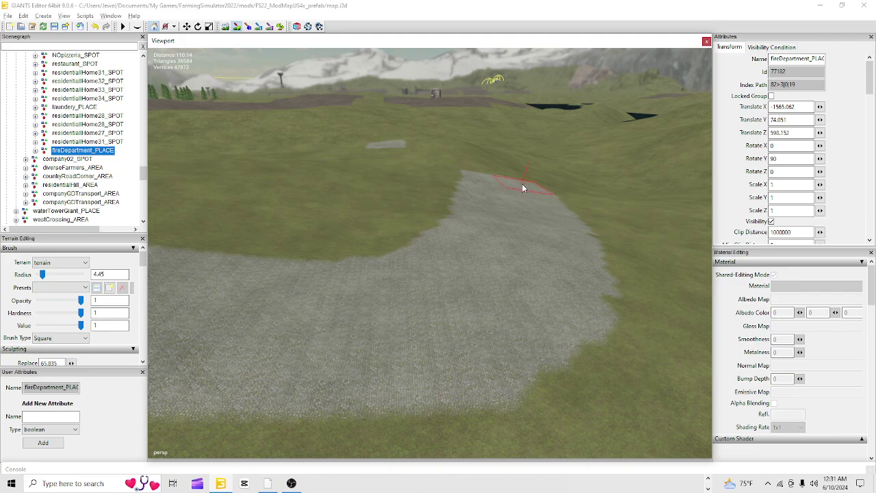
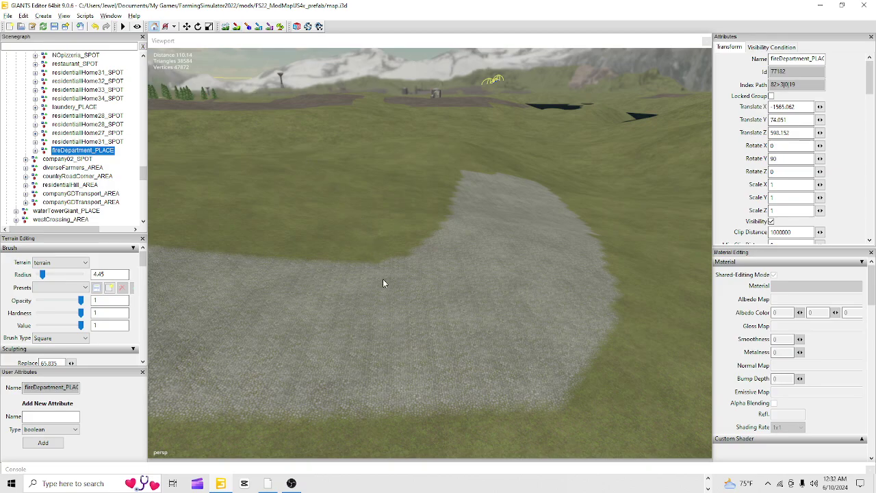
# Step: Sculpt the grass bank outside the second driveway's bend with a picked height of 64.164, enlarging the brush radius to 7.95
pyautogui.keyDown('alt'); pyautogui.moveTo(353, 332); pyautogui.dragTo(434, 189, button='right'); pyautogui.keyUp('alt')
pyautogui.keyDown('alt'); pyautogui.moveTo(434, 188); pyautogui.dragTo(505, 296); pyautogui.keyUp('alt')
pyautogui.keyDown('alt'); pyautogui.moveTo(504, 295); pyautogui.dragTo(552, 235, button='right'); pyautogui.keyUp('alt')
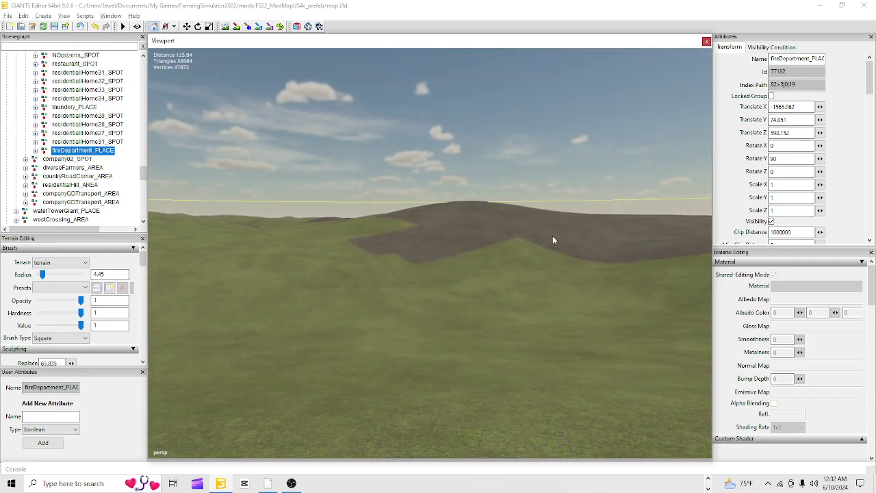
pyautogui.keyDown('alt'); pyautogui.moveTo(553, 235); pyautogui.dragTo(296, 352); pyautogui.keyUp('alt')
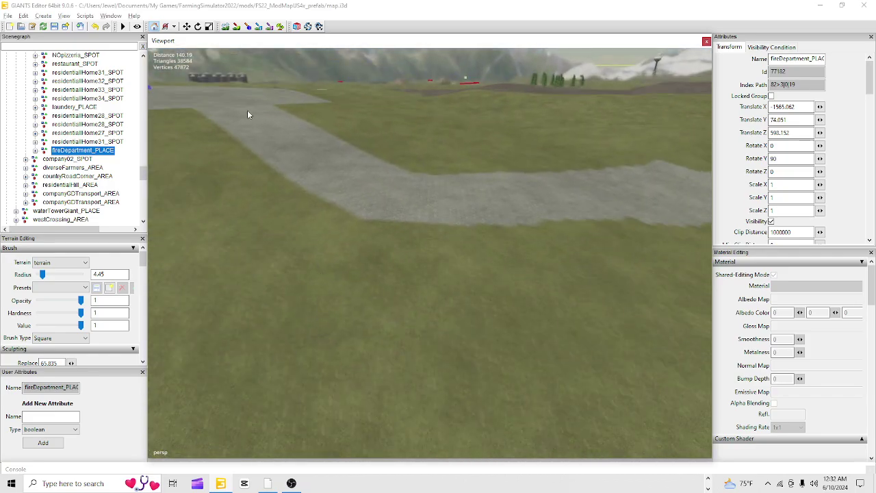
pyautogui.click(226, 30)
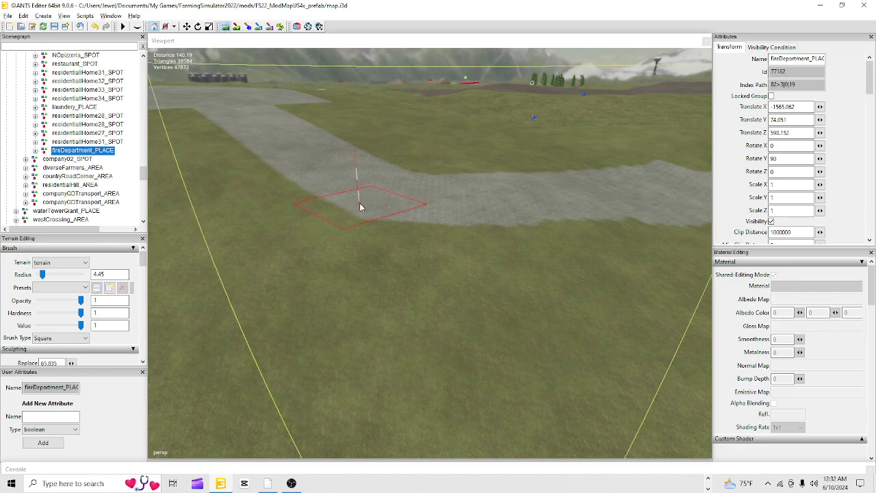
pyautogui.press('c')
pyautogui.moveTo(350, 231)
pyautogui.mouseDown()
pyautogui.moveTo(522, 260)
pyautogui.moveTo(411, 321)
pyautogui.moveTo(598, 261)
pyautogui.moveTo(522, 240)
pyautogui.moveTo(612, 233)
pyautogui.moveTo(552, 204)
pyautogui.moveTo(518, 243)
pyautogui.moveTo(675, 221)
pyautogui.moveTo(682, 206)
pyautogui.moveTo(634, 292)
pyautogui.moveTo(612, 290)
pyautogui.moveTo(599, 306)
pyautogui.moveTo(465, 362)
pyautogui.moveTo(272, 320)
pyautogui.moveTo(355, 358)
pyautogui.moveTo(569, 343)
pyautogui.moveTo(422, 336)
pyautogui.mouseUp()
pyautogui.scroll(14, 612, 290)
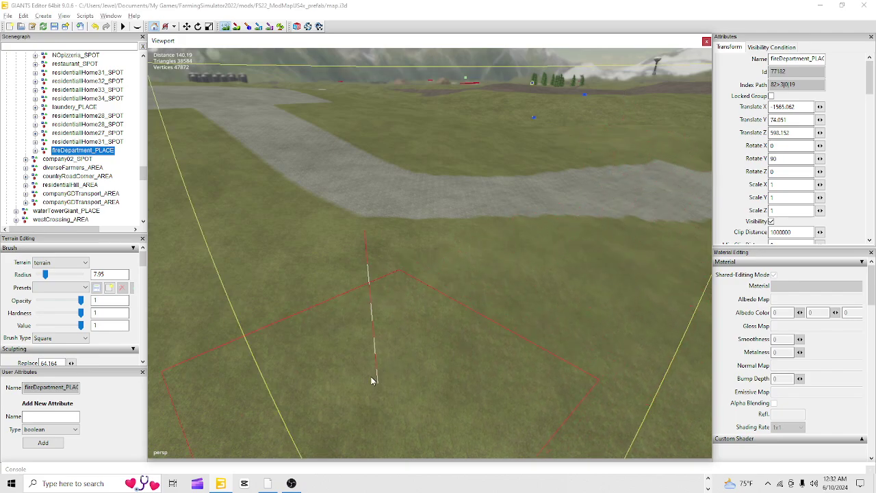
pyautogui.click(226, 28)
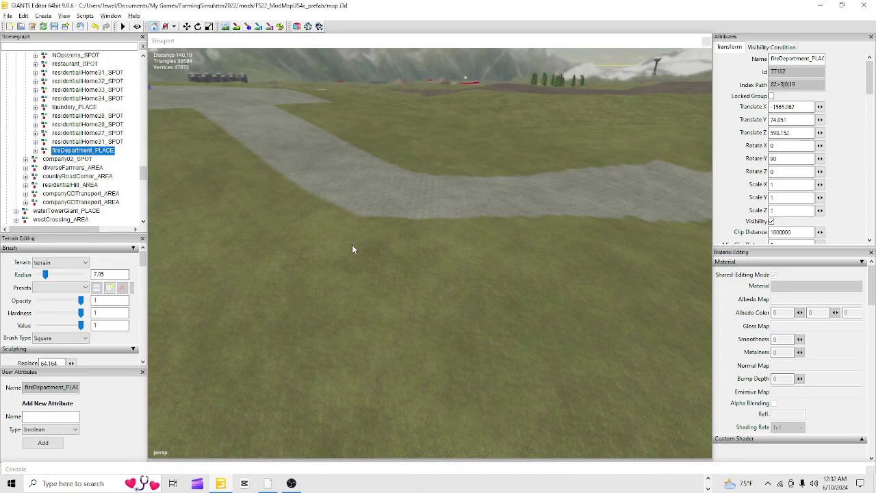
# Step: Sculpt the ground around the cobblestone extension's inner bend with brush radius 7.95, picking replacement heights 64.714 and 64.527
pyautogui.scroll(4, 391, 210)
pyautogui.keyDown('alt'); pyautogui.moveTo(439, 272); pyautogui.dragTo(391, 233); pyautogui.keyUp('alt')
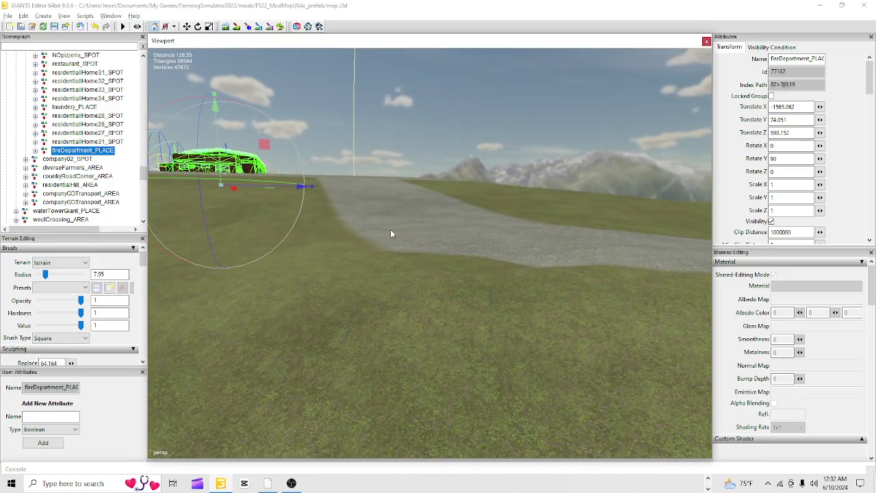
pyautogui.scroll(1, 386, 238)
pyautogui.scroll(8, 386, 237)
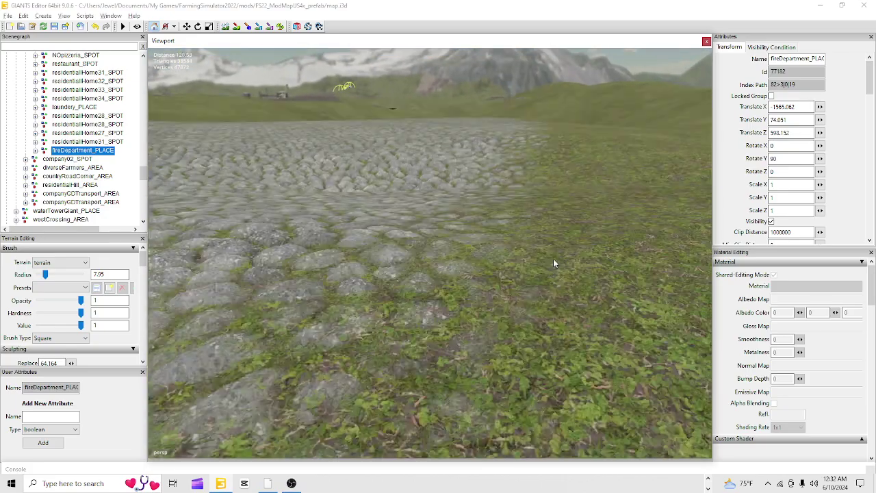
pyautogui.scroll(-5, 553, 259)
pyautogui.keyDown('alt'); pyautogui.moveTo(553, 260); pyautogui.dragTo(578, 254); pyautogui.keyUp('alt')
pyautogui.scroll(3, 411, 262)
pyautogui.scroll(-3, 578, 258)
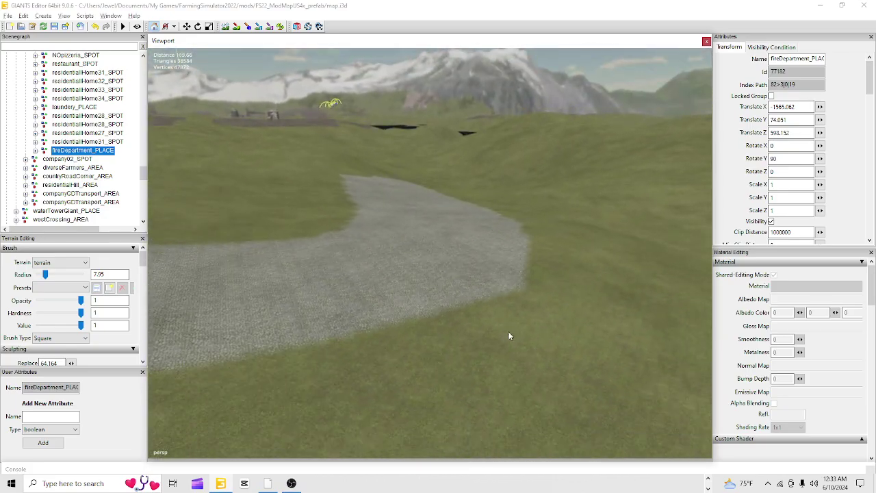
pyautogui.click(228, 29)
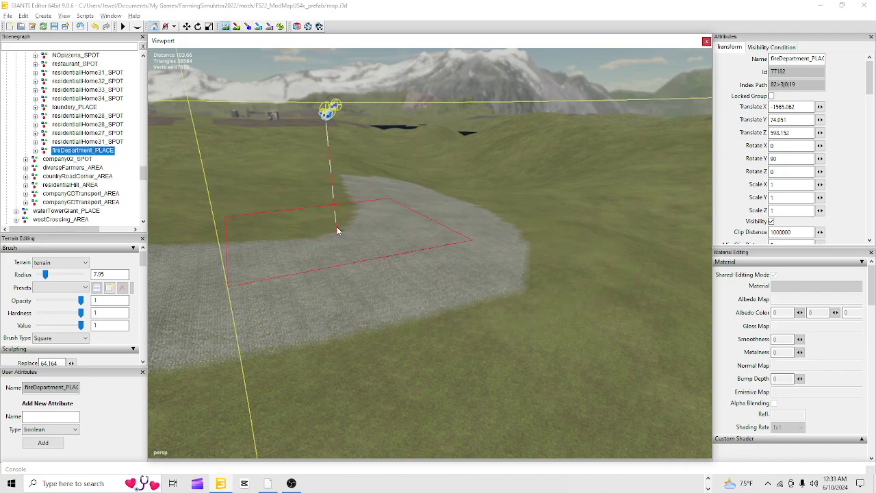
pyautogui.click(228, 28)
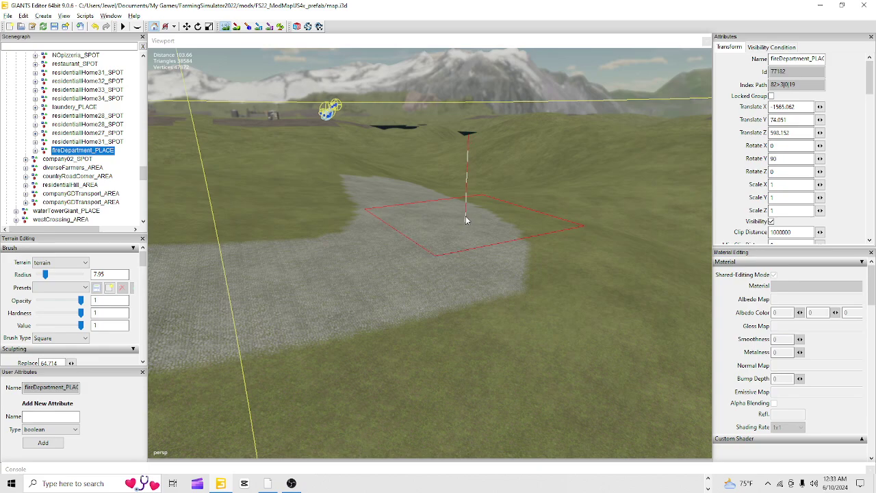
pyautogui.moveTo(410, 216)
pyautogui.mouseDown()
pyautogui.moveTo(340, 186)
pyautogui.moveTo(346, 216)
pyautogui.moveTo(336, 228)
pyautogui.moveTo(397, 248)
pyautogui.moveTo(348, 260)
pyautogui.moveTo(307, 219)
pyautogui.moveTo(293, 221)
pyautogui.mouseUp()
pyautogui.moveTo(285, 276)
pyautogui.mouseDown()
pyautogui.moveTo(446, 250)
pyautogui.moveTo(366, 198)
pyautogui.moveTo(312, 185)
pyautogui.moveTo(384, 185)
pyautogui.mouseUp()
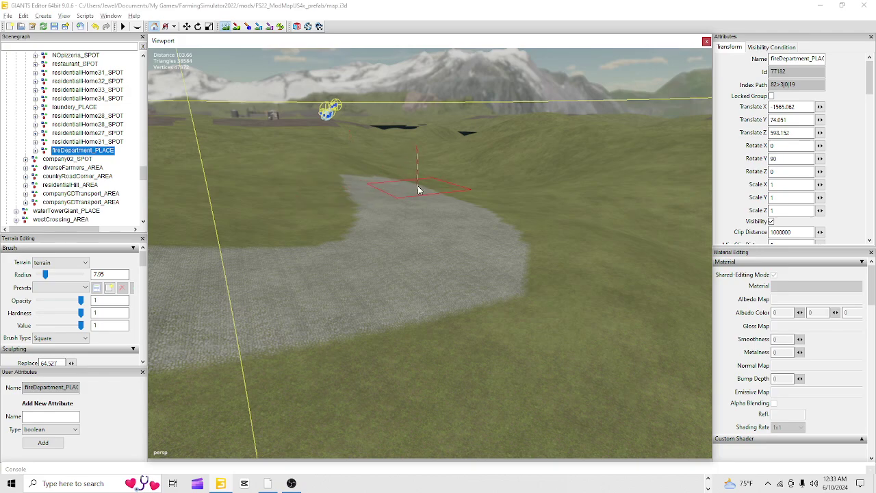
# Step: Sculpt the extension's far end with picked height 60.324 and smooth its inner bank using a 10.45 brush radius
pyautogui.moveTo(383, 193)
pyautogui.mouseDown()
pyautogui.moveTo(364, 202)
pyautogui.moveTo(332, 183)
pyautogui.mouseUp()
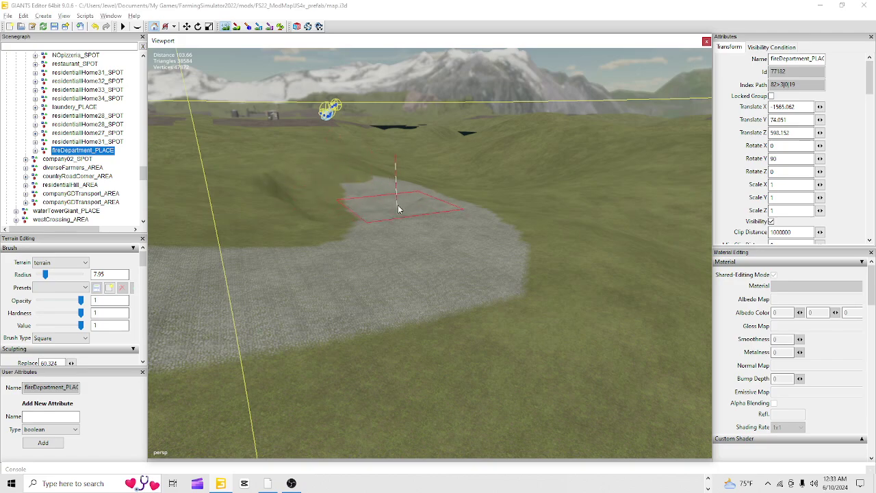
pyautogui.keyDown('ctrl'); pyautogui.scroll(5, 380, 216); pyautogui.keyUp('ctrl')
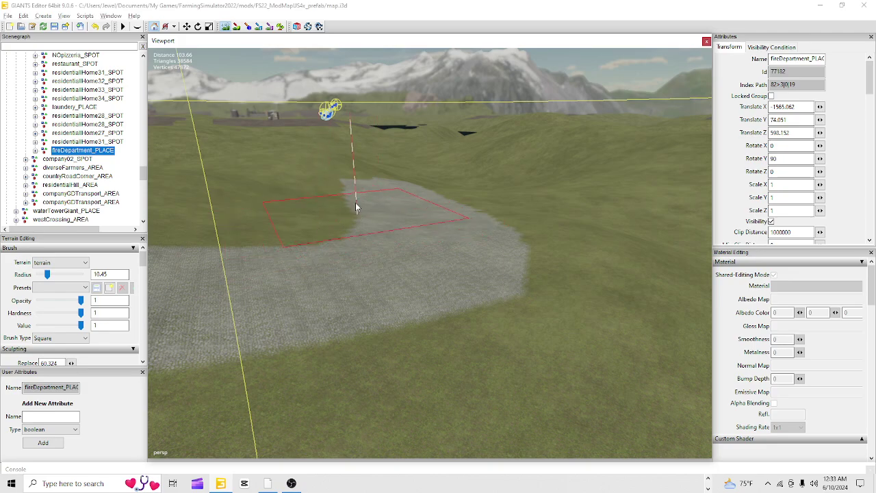
pyautogui.moveTo(343, 199); pyautogui.dragTo(344, 204)
pyautogui.click(353, 217)
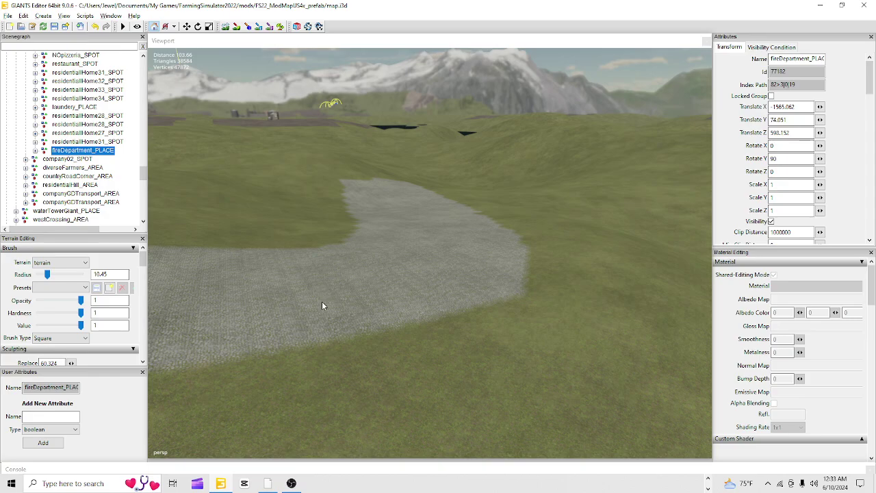
# Step: Examine the cobblestone extension and second driveway from several angles, checking the slope up to the fire department and its grass edges
pyautogui.keyDown('alt'); pyautogui.moveTo(322, 301); pyautogui.dragTo(398, 168, button='middle'); pyautogui.keyUp('alt')
pyautogui.keyDown('alt'); pyautogui.moveTo(474, 297); pyautogui.dragTo(370, 317); pyautogui.keyUp('alt')
pyautogui.keyDown('alt'); pyautogui.moveTo(370, 315); pyautogui.dragTo(545, 253, button='right'); pyautogui.keyUp('alt')
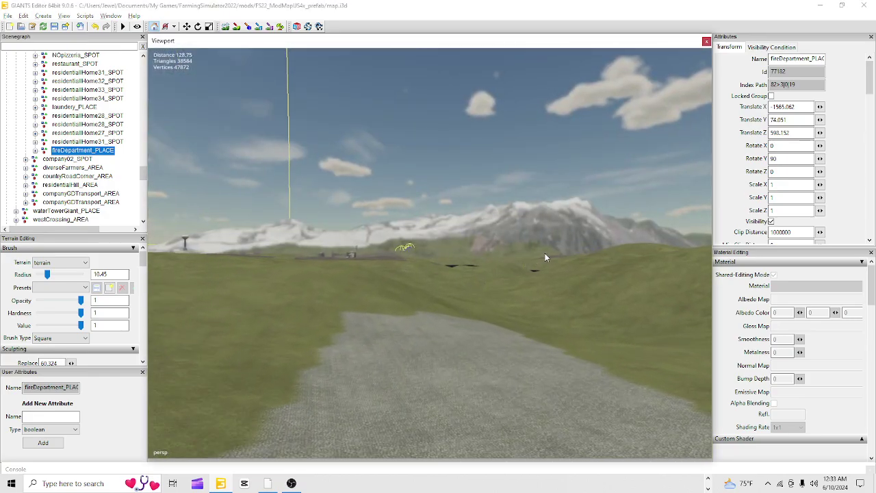
pyautogui.keyDown('alt'); pyautogui.moveTo(414, 411); pyautogui.dragTo(509, 285, button='right'); pyautogui.keyUp('alt')
pyautogui.scroll(-5, 239, 291)
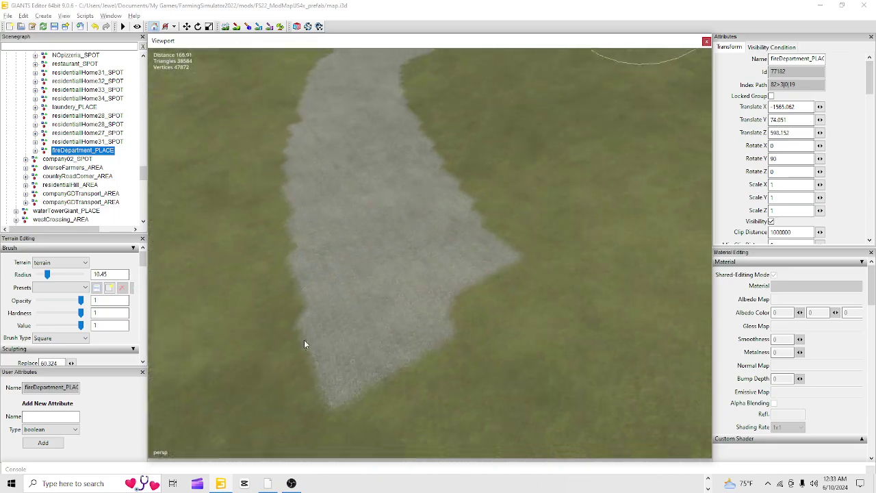
pyautogui.keyDown('alt'); pyautogui.moveTo(304, 340); pyautogui.dragTo(364, 272); pyautogui.keyUp('alt')
pyautogui.scroll(5, 517, 204)
pyautogui.keyDown('alt'); pyautogui.moveTo(518, 204); pyautogui.dragTo(462, 275); pyautogui.keyUp('alt')
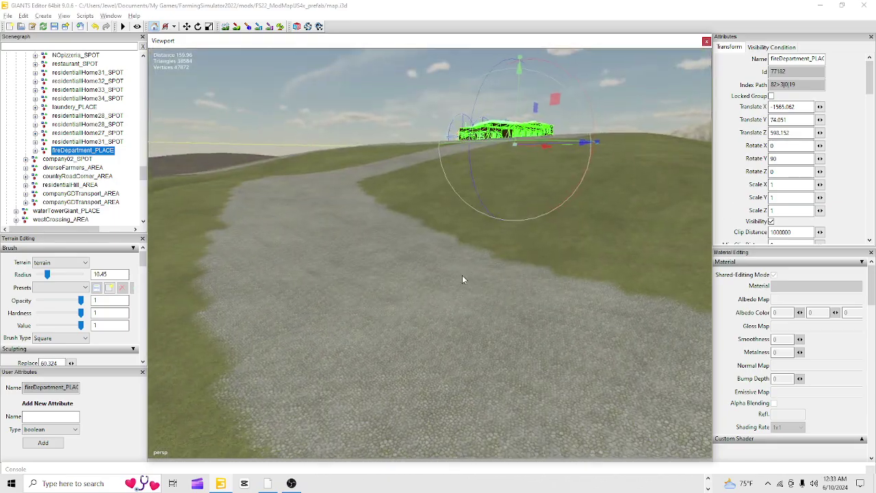
pyautogui.scroll(3, 505, 217)
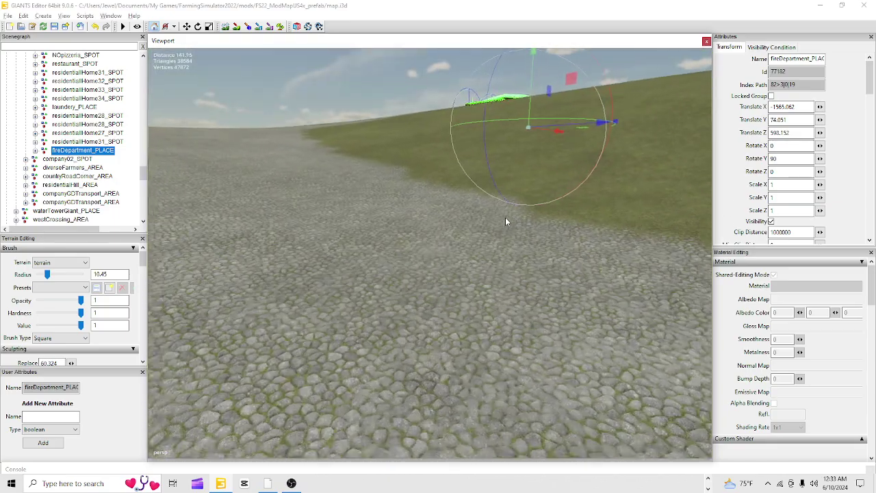
pyautogui.keyDown('alt'); pyautogui.moveTo(505, 217); pyautogui.dragTo(440, 216); pyautogui.keyUp('alt')
pyautogui.scroll(-3, 394, 233)
pyautogui.keyDown('alt'); pyautogui.moveTo(302, 278); pyautogui.dragTo(376, 288); pyautogui.keyUp('alt')
pyautogui.scroll(-5, 301, 362)
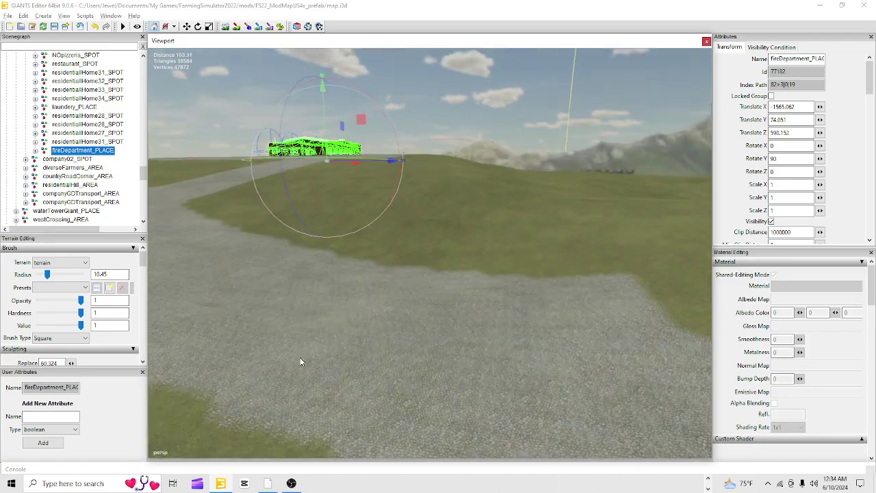
pyautogui.keyDown('alt'); pyautogui.moveTo(487, 156); pyautogui.dragTo(494, 190); pyautogui.keyUp('alt')
pyautogui.scroll(-5, 494, 190)
pyautogui.keyDown('alt'); pyautogui.moveTo(403, 270); pyautogui.dragTo(436, 183); pyautogui.keyUp('alt')
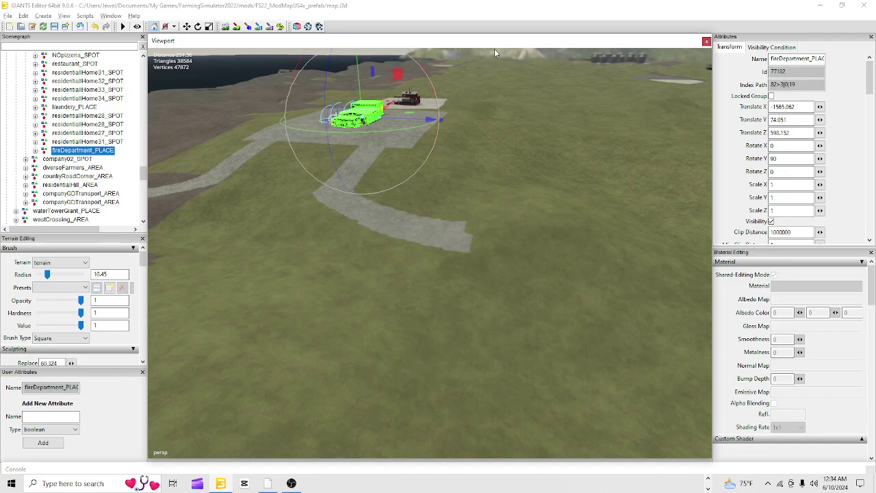
# Step: Inspect the fire department's lot and both driveways from above and up close, checking the building's placement on the cobblestone
pyautogui.keyDown('alt'); pyautogui.moveTo(496, 52); pyautogui.dragTo(364, 275); pyautogui.keyUp('alt')
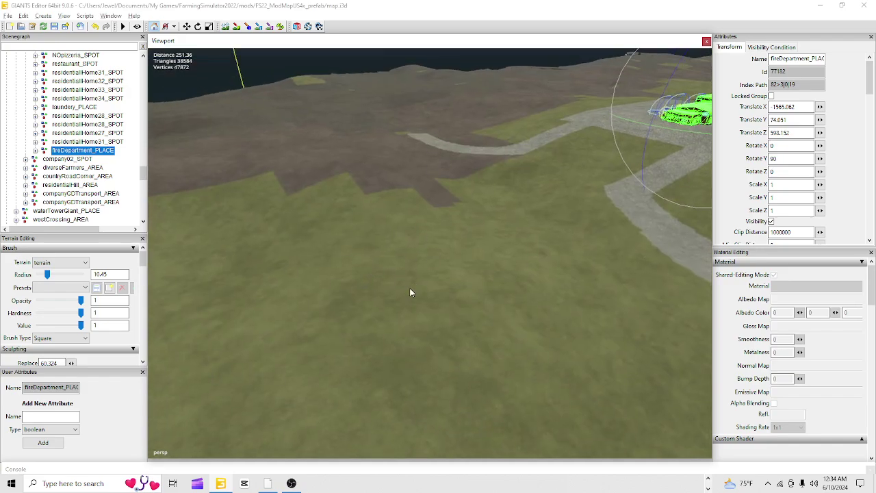
pyautogui.keyDown('alt'); pyautogui.moveTo(410, 292); pyautogui.dragTo(614, 260); pyautogui.keyUp('alt')
pyautogui.keyDown('alt'); pyautogui.moveTo(438, 245); pyautogui.dragTo(328, 374); pyautogui.keyUp('alt')
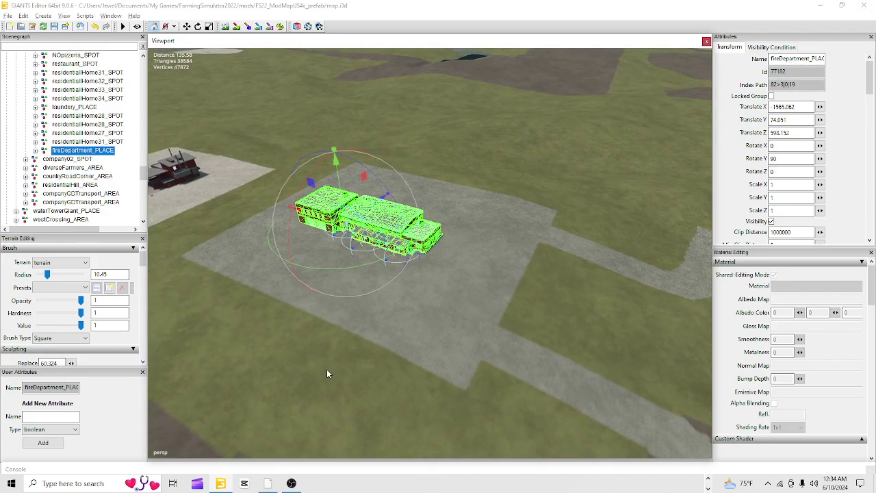
pyautogui.keyDown('alt'); pyautogui.moveTo(341, 413); pyautogui.dragTo(431, 282); pyautogui.keyUp('alt')
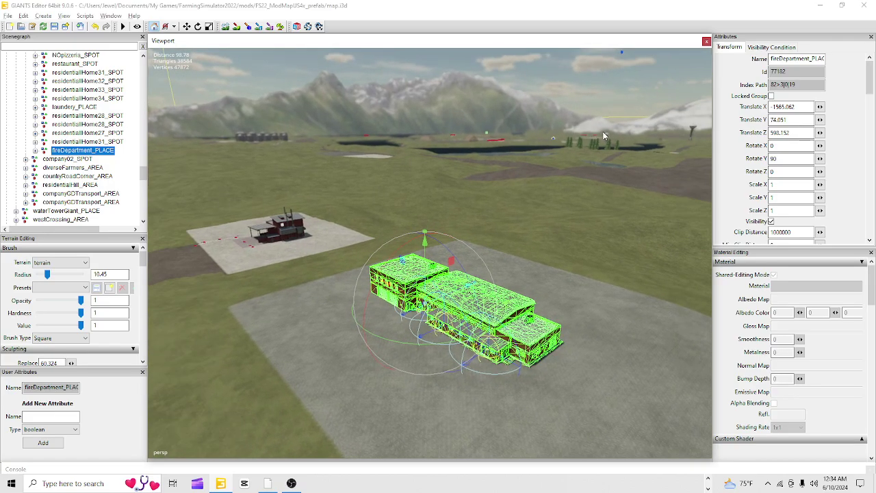
pyautogui.keyDown('alt'); pyautogui.moveTo(520, 302); pyautogui.dragTo(545, 365); pyautogui.keyUp('alt')
pyautogui.scroll(12, 402, 248)
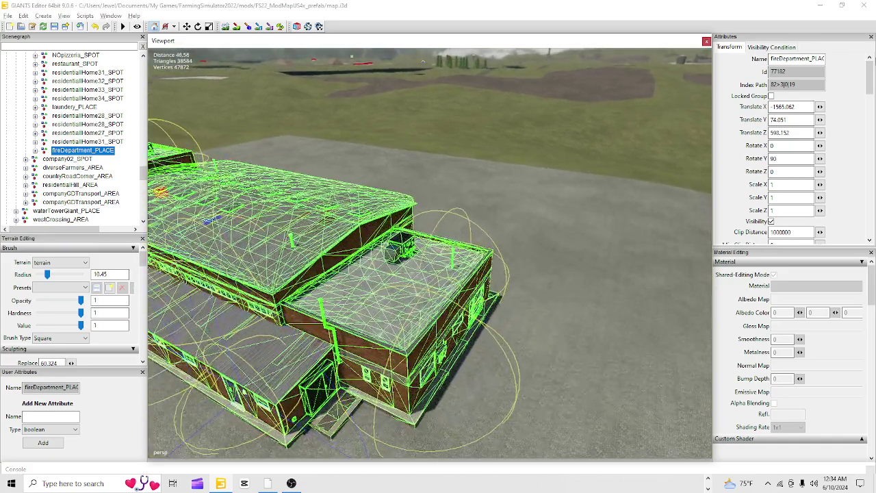
pyautogui.scroll(-10, 277, 346)
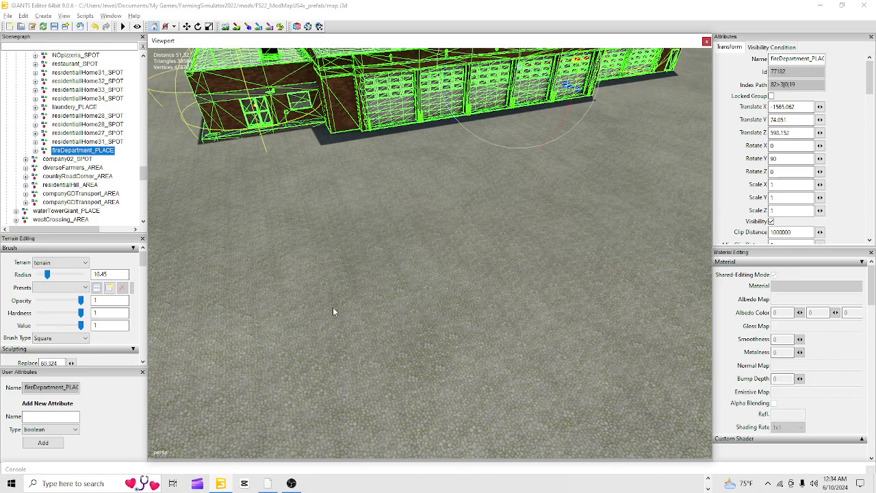
pyautogui.keyDown('alt'); pyautogui.moveTo(303, 319); pyautogui.dragTo(542, 269); pyautogui.keyUp('alt')
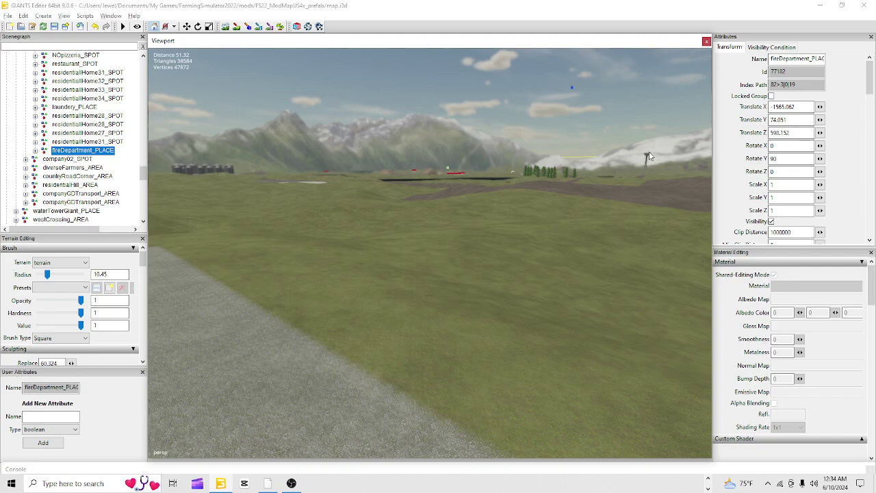
pyautogui.keyDown('alt'); pyautogui.moveTo(650, 154); pyautogui.dragTo(402, 311); pyautogui.keyUp('alt')
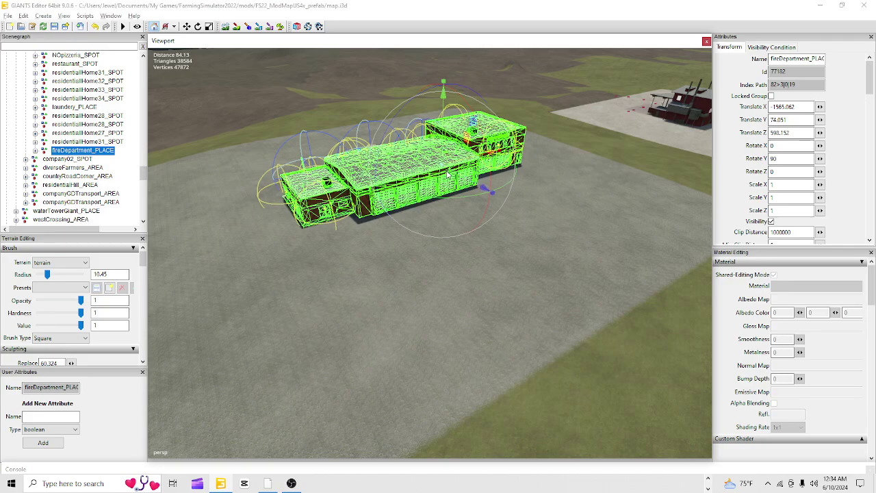
pyautogui.keyDown('alt'); pyautogui.moveTo(431, 195); pyautogui.dragTo(376, 295); pyautogui.keyUp('alt')
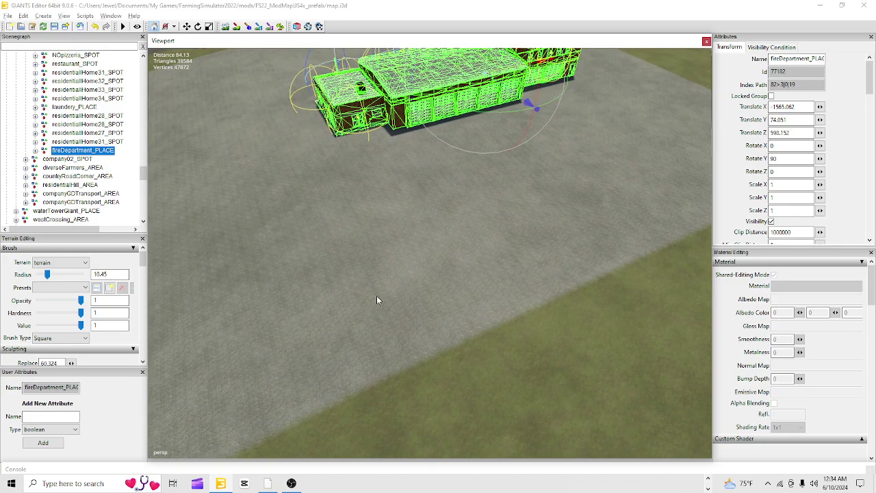
pyautogui.keyDown('alt'); pyautogui.moveTo(376, 296); pyautogui.dragTo(555, 178, button='right'); pyautogui.keyUp('alt')
pyautogui.keyDown('alt'); pyautogui.moveTo(555, 179); pyautogui.dragTo(497, 149); pyautogui.keyUp('alt')
pyautogui.keyDown('alt'); pyautogui.moveTo(497, 149); pyautogui.dragTo(451, 240, button='right'); pyautogui.keyUp('alt')
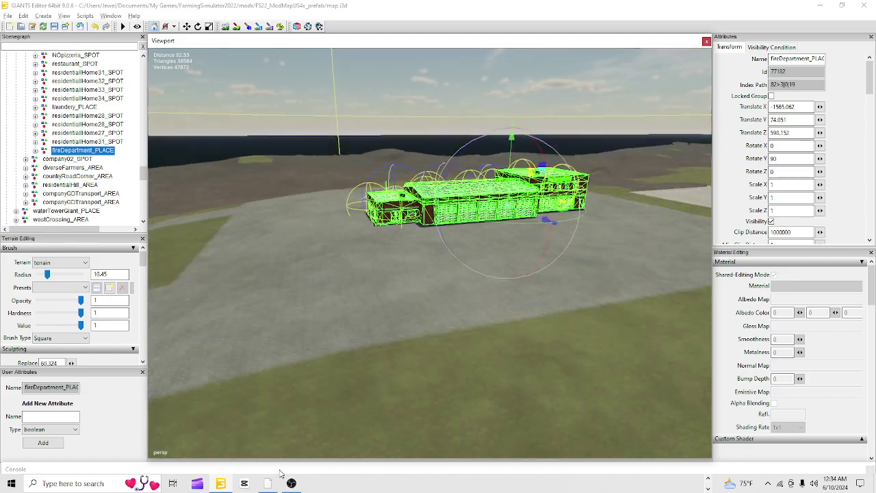
# Step: Reposition the fire department on its lot to Translate X -1559.507 and Translate Z 599.702
pyautogui.keyDown('alt'); pyautogui.moveTo(451, 239); pyautogui.dragTo(317, 430); pyautogui.keyUp('alt')
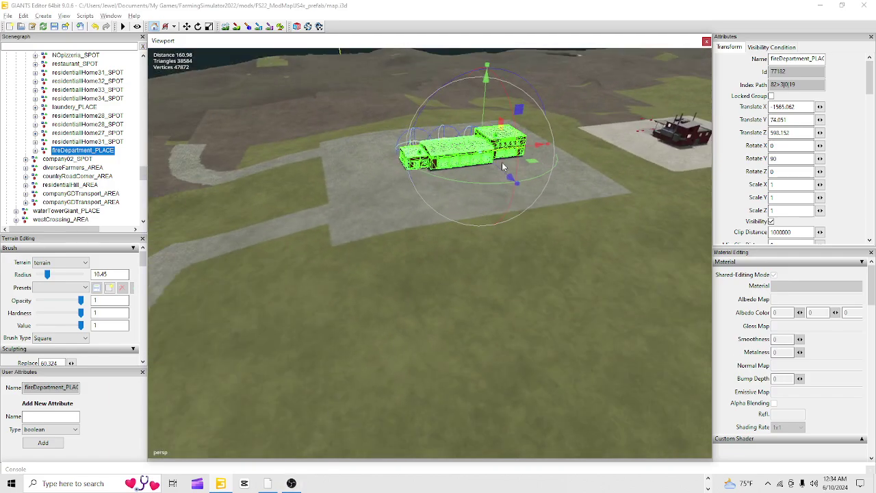
pyautogui.moveTo(500, 169); pyautogui.dragTo(508, 180)
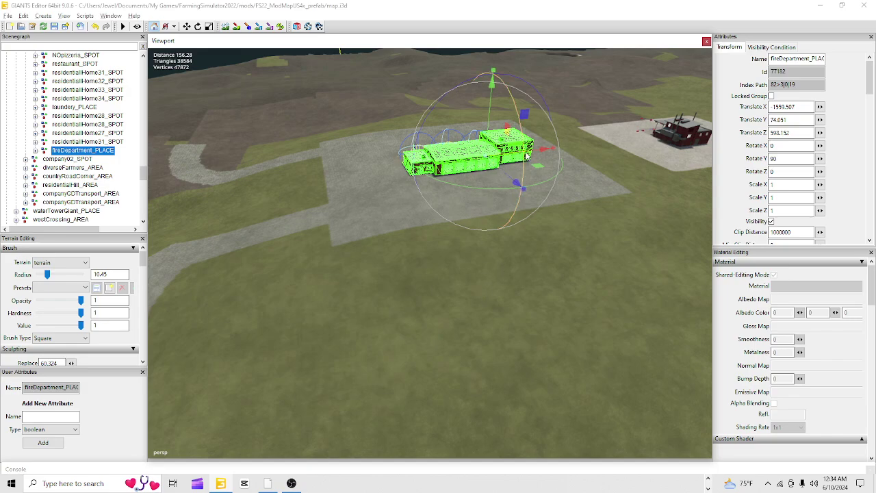
pyautogui.moveTo(531, 155); pyautogui.dragTo(527, 155)
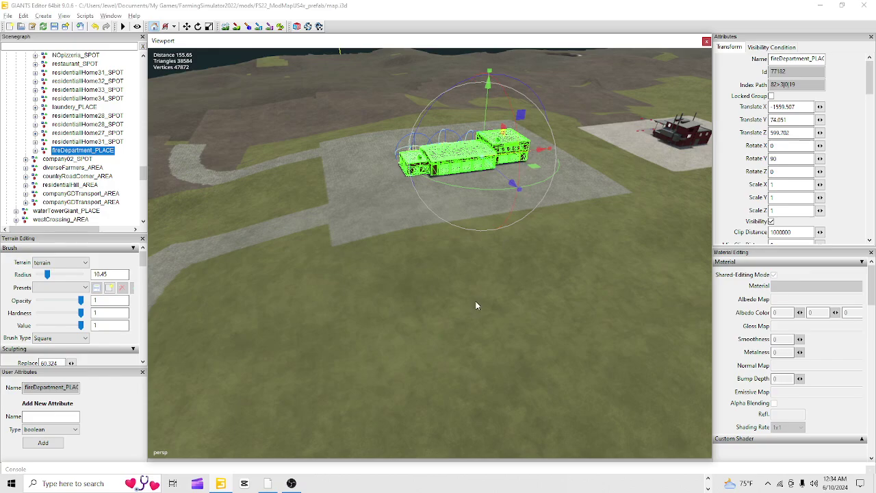
# Step: Find the giant water tower across the map and select its whole waterTowerGiant_PLACE group
pyautogui.keyDown('alt'); pyautogui.moveTo(452, 319); pyautogui.dragTo(483, 311); pyautogui.keyUp('alt')
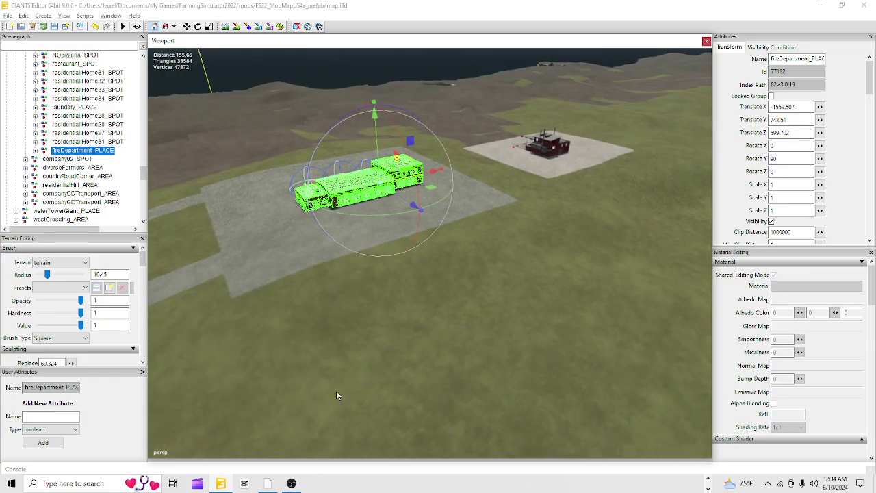
pyautogui.keyDown('alt'); pyautogui.moveTo(336, 391); pyautogui.dragTo(656, 157, button='right'); pyautogui.keyUp('alt')
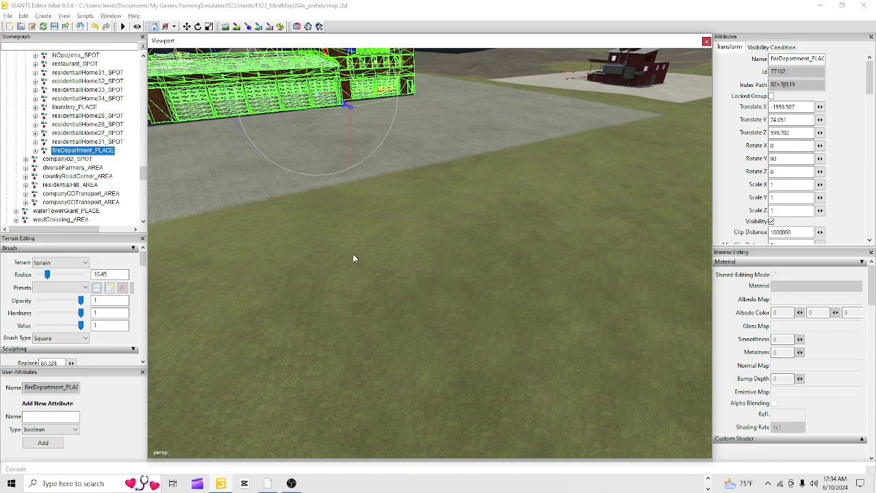
pyautogui.keyDown('alt'); pyautogui.moveTo(354, 255); pyautogui.dragTo(668, 175); pyautogui.keyUp('alt')
pyautogui.keyDown('alt'); pyautogui.moveTo(353, 274); pyautogui.dragTo(403, 340); pyautogui.keyUp('alt')
pyautogui.keyDown('alt'); pyautogui.moveTo(403, 336); pyautogui.dragTo(568, 197, button='right'); pyautogui.keyUp('alt')
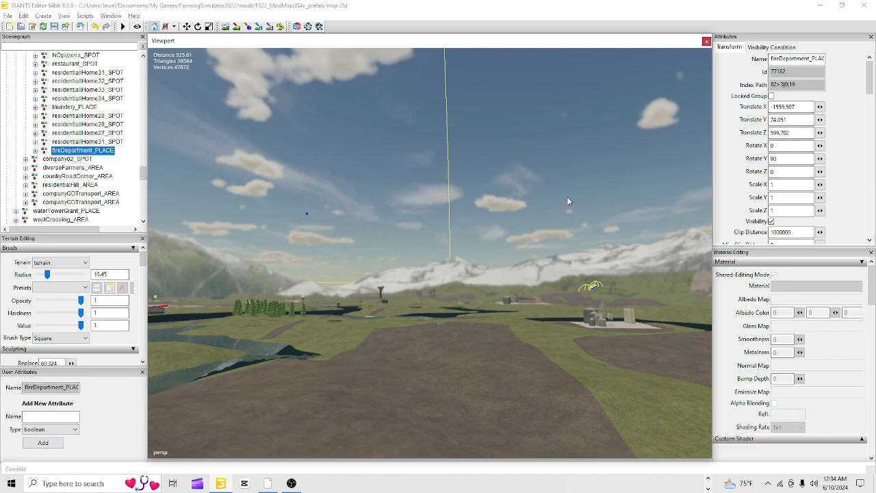
pyautogui.click(381, 291)
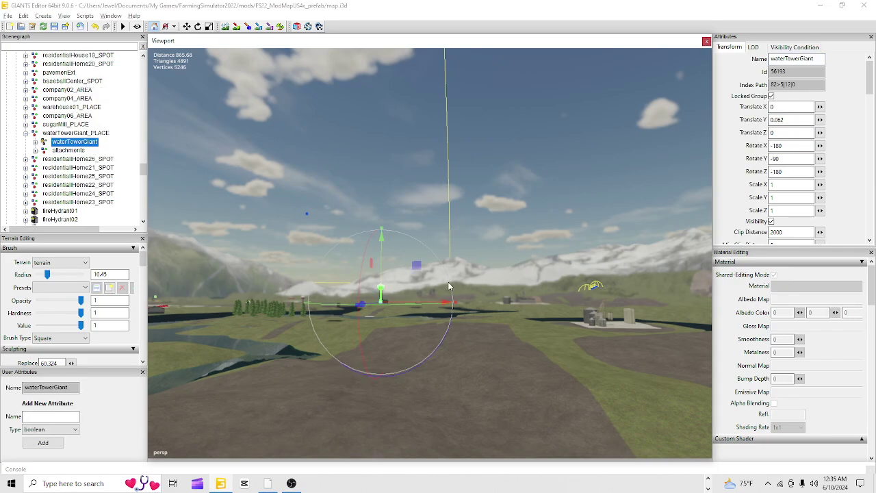
pyautogui.click(68, 133)
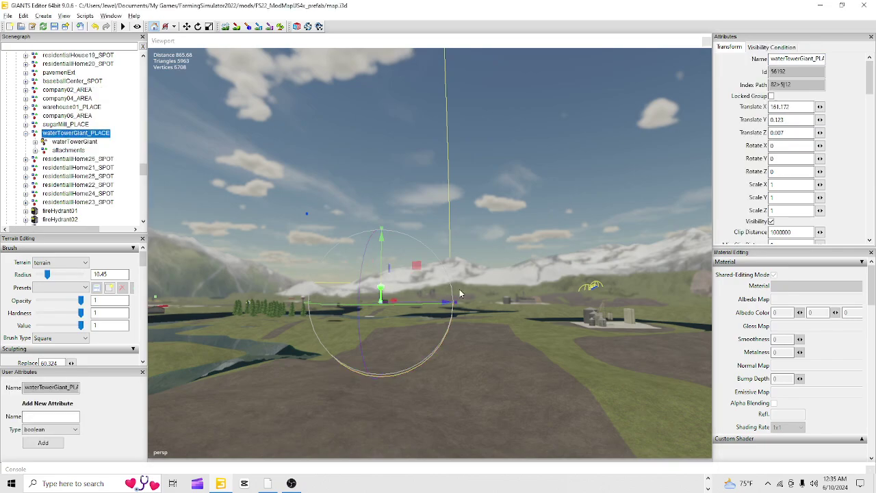
# Step: Look over the lakes and town area for the way back to the fire department's lot, keeping the water tower group selected
pyautogui.keyDown('alt'); pyautogui.moveTo(459, 289); pyautogui.dragTo(530, 335); pyautogui.keyUp('alt')
pyautogui.keyDown('alt'); pyautogui.moveTo(486, 137); pyautogui.dragTo(305, 385, button='right'); pyautogui.keyUp('alt')
pyautogui.keyDown('alt'); pyautogui.moveTo(438, 318); pyautogui.dragTo(326, 252); pyautogui.keyUp('alt')
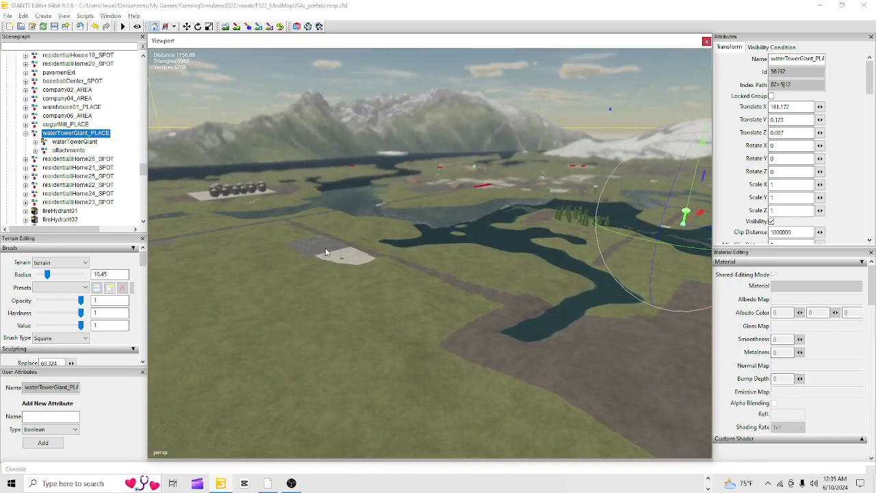
pyautogui.keyDown('alt'); pyautogui.moveTo(485, 314); pyautogui.dragTo(496, 255); pyautogui.keyUp('alt')
pyautogui.keyDown('alt'); pyautogui.moveTo(405, 391); pyautogui.dragTo(787, 124, button='right'); pyautogui.keyUp('alt')
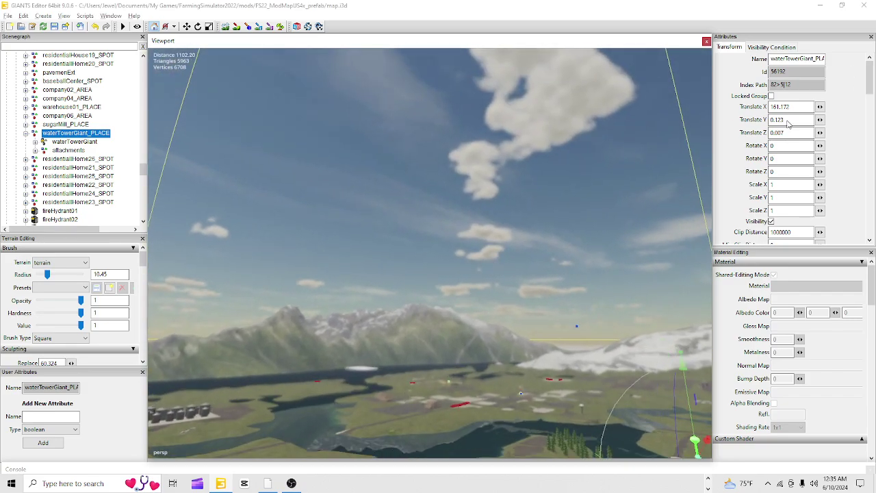
pyautogui.keyDown('alt'); pyautogui.moveTo(391, 397); pyautogui.dragTo(468, 229, button='right'); pyautogui.keyUp('alt')
pyautogui.keyDown('alt'); pyautogui.moveTo(467, 229); pyautogui.dragTo(420, 322); pyautogui.keyUp('alt')
pyautogui.keyDown('alt'); pyautogui.moveTo(420, 322); pyautogui.dragTo(738, 1, button='right'); pyautogui.keyUp('alt')
pyautogui.keyDown('alt'); pyautogui.moveTo(394, 349); pyautogui.dragTo(808, 9, button='right'); pyautogui.keyUp('alt')
pyautogui.keyDown('alt'); pyautogui.moveTo(383, 370); pyautogui.dragTo(815, 76, button='right'); pyautogui.keyUp('alt')
pyautogui.keyDown('alt'); pyautogui.moveTo(326, 335); pyautogui.dragTo(787, 103, button='right'); pyautogui.keyUp('alt')
pyautogui.moveTo(267, 381)
pyautogui.keyDown('alt'); pyautogui.mouseDown(button='right')
pyautogui.moveTo(488, 291)
pyautogui.moveTo(863, 6)
pyautogui.mouseUp(button='right'); pyautogui.keyUp('alt')
pyautogui.keyDown('alt'); pyautogui.moveTo(394, 362); pyautogui.dragTo(797, 59, button='right'); pyautogui.keyUp('alt')
pyautogui.moveTo(422, 310)
pyautogui.keyDown('alt'); pyautogui.mouseDown(button='right')
pyautogui.moveTo(573, 139)
pyautogui.moveTo(871, 2)
pyautogui.mouseUp(button='right'); pyautogui.keyUp('alt')
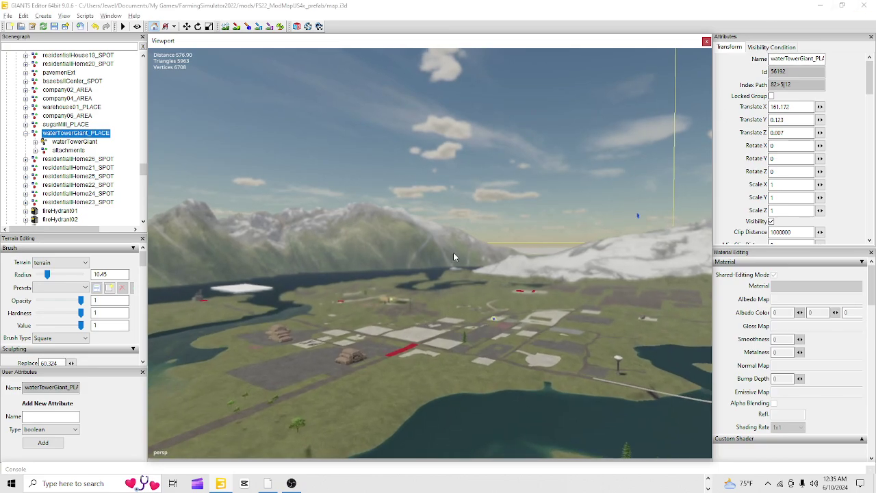
pyautogui.keyDown('alt'); pyautogui.moveTo(351, 332); pyautogui.dragTo(767, 62, button='right'); pyautogui.keyUp('alt')
pyautogui.keyDown('alt'); pyautogui.moveTo(383, 349); pyautogui.dragTo(632, 169, button='right'); pyautogui.keyUp('alt')
pyautogui.keyDown('alt'); pyautogui.moveTo(407, 336); pyautogui.dragTo(868, 5, button='right'); pyautogui.keyUp('alt')
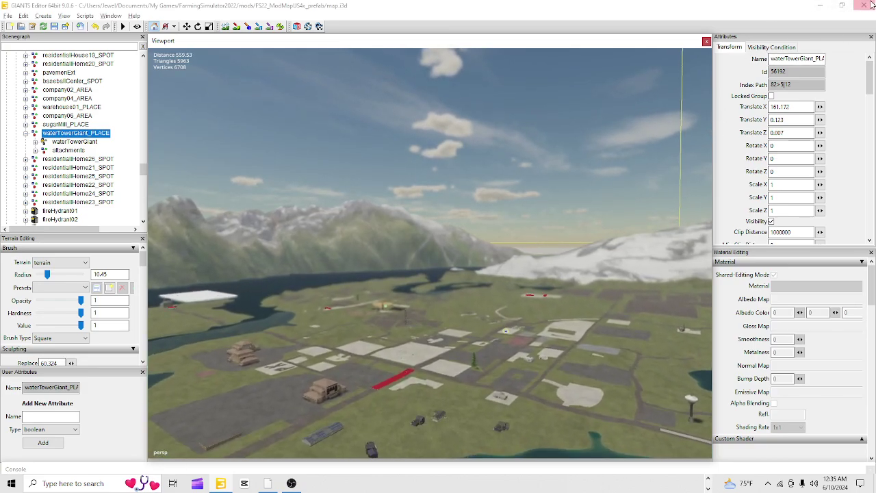
pyautogui.moveTo(318, 432)
pyautogui.keyDown('alt'); pyautogui.mouseDown(button='right')
pyautogui.moveTo(702, 86)
pyautogui.moveTo(808, 21)
pyautogui.mouseUp(button='right'); pyautogui.keyUp('alt')
pyautogui.keyDown('alt'); pyautogui.moveTo(370, 370); pyautogui.dragTo(864, 6, button='right'); pyautogui.keyUp('alt')
pyautogui.keyDown('alt'); pyautogui.moveTo(359, 404); pyautogui.dragTo(821, 34, button='right'); pyautogui.keyUp('alt')
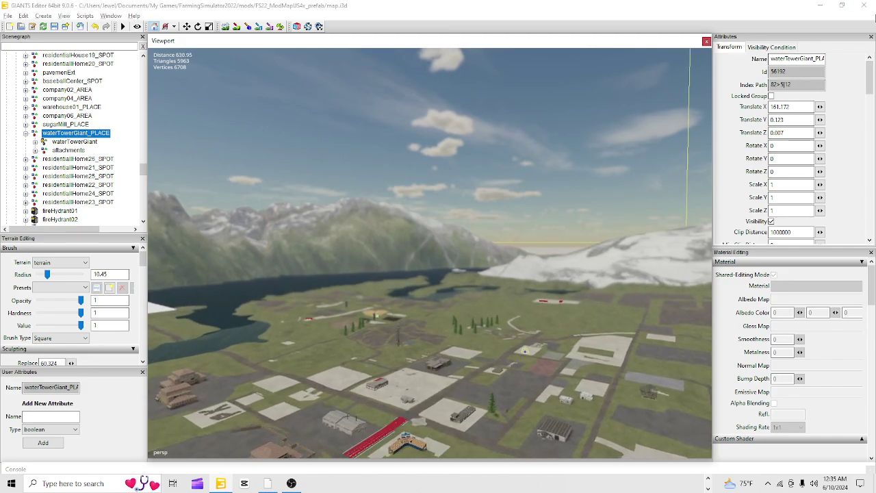
pyautogui.moveTo(363, 370)
pyautogui.keyDown('alt'); pyautogui.mouseDown(button='right')
pyautogui.moveTo(488, 260)
pyautogui.moveTo(447, 313)
pyautogui.moveTo(787, 41)
pyautogui.mouseUp(button='right'); pyautogui.keyUp('alt')
pyautogui.keyDown('alt'); pyautogui.moveTo(382, 345); pyautogui.dragTo(827, 35, button='right'); pyautogui.keyUp('alt')
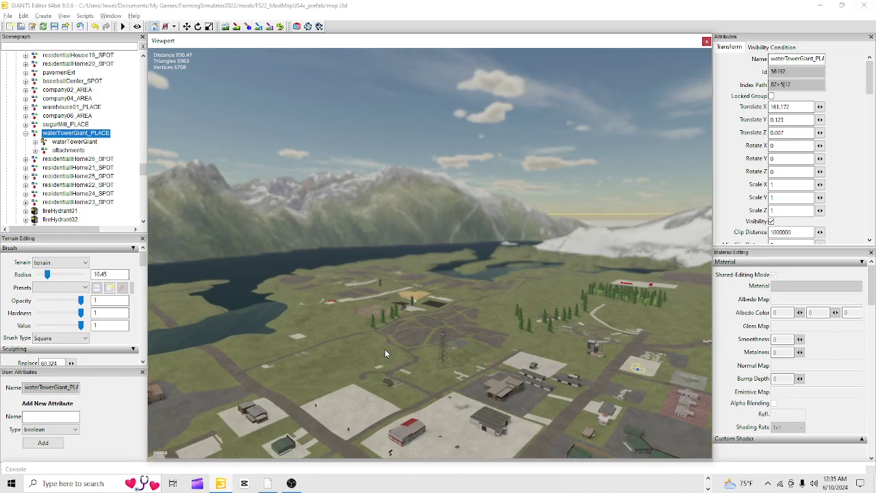
pyautogui.keyDown('alt'); pyautogui.moveTo(385, 353); pyautogui.dragTo(625, 226, button='right'); pyautogui.keyUp('alt')
pyautogui.keyDown('alt'); pyautogui.moveTo(388, 365); pyautogui.dragTo(822, 27, button='right'); pyautogui.keyUp('alt')
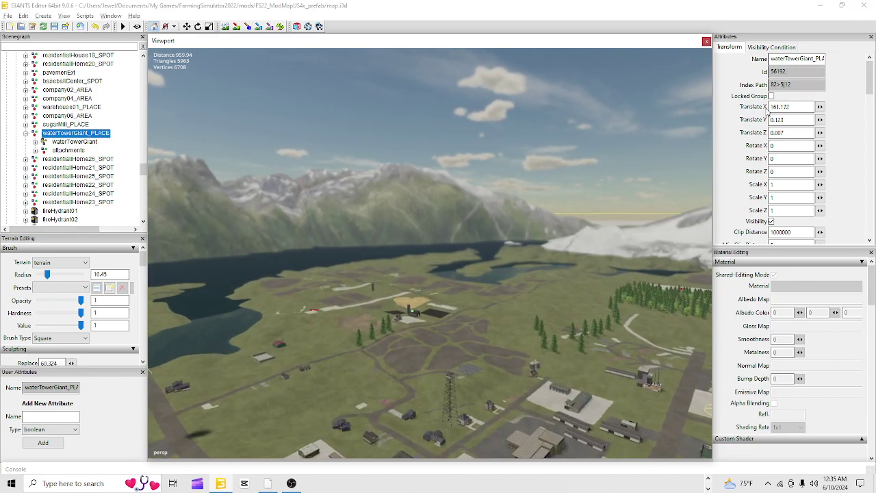
# Step: Travel back over the river and fields to an overhead view of the fire department's cobblestone lot
pyautogui.keyDown('alt'); pyautogui.moveTo(473, 263); pyautogui.dragTo(713, 317); pyautogui.keyUp('alt')
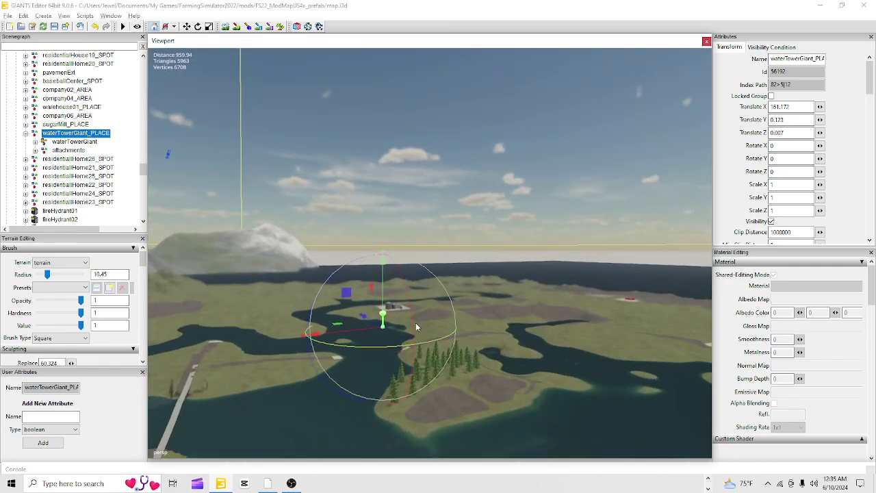
pyautogui.keyDown('alt'); pyautogui.moveTo(417, 356); pyautogui.dragTo(461, 351); pyautogui.keyUp('alt')
pyautogui.keyDown('alt'); pyautogui.moveTo(461, 350); pyautogui.dragTo(860, 3, button='right'); pyautogui.keyUp('alt')
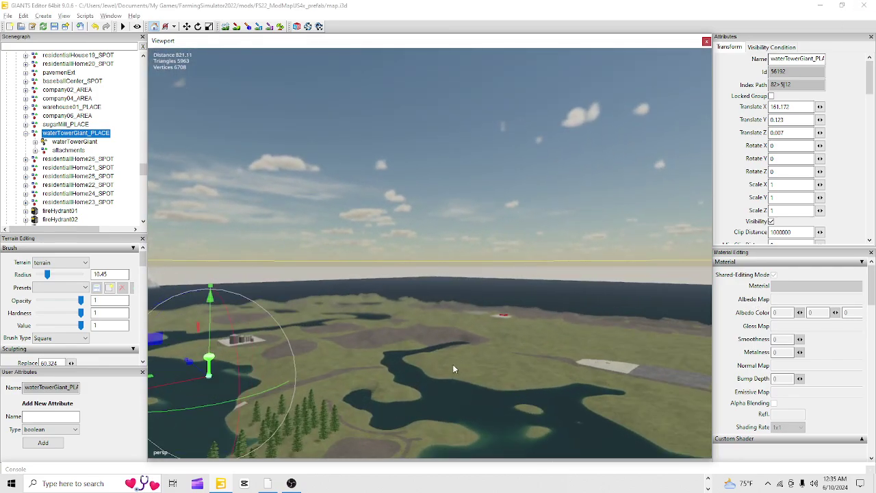
pyautogui.keyDown('alt'); pyautogui.moveTo(452, 366); pyautogui.dragTo(822, 27, button='right'); pyautogui.keyUp('alt')
pyautogui.keyDown('alt'); pyautogui.moveTo(361, 368); pyautogui.dragTo(787, 41, button='right'); pyautogui.keyUp('alt')
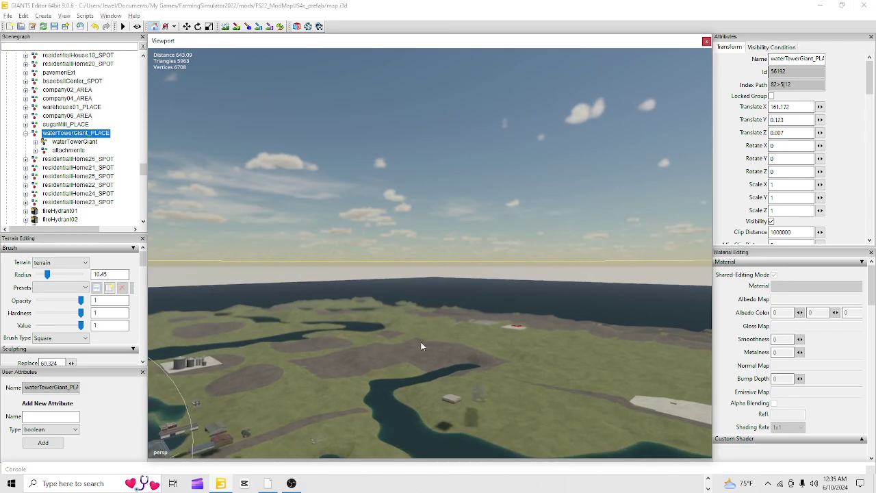
pyautogui.keyDown('alt'); pyautogui.moveTo(421, 342); pyautogui.dragTo(616, 185, button='right'); pyautogui.keyUp('alt')
pyautogui.keyDown('alt'); pyautogui.moveTo(395, 364); pyautogui.dragTo(719, 117, button='right'); pyautogui.keyUp('alt')
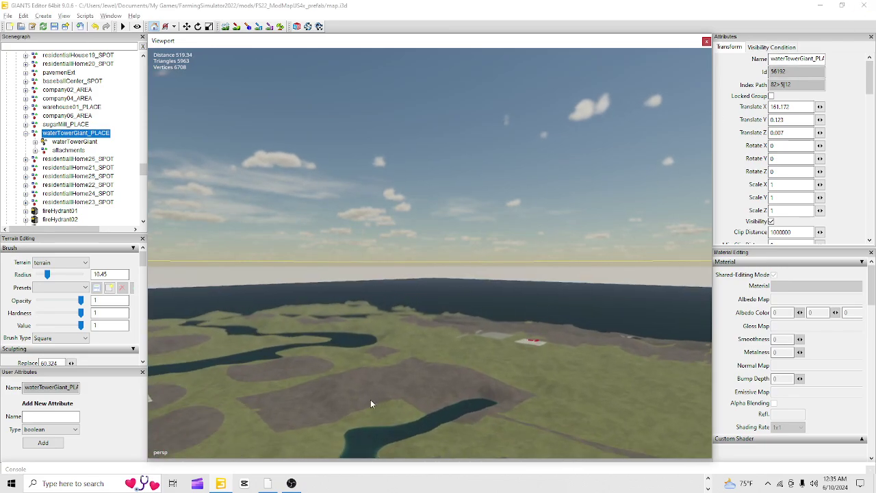
pyautogui.keyDown('alt'); pyautogui.moveTo(370, 404); pyautogui.dragTo(582, 226, button='right'); pyautogui.keyUp('alt')
pyautogui.keyDown('alt'); pyautogui.moveTo(448, 352); pyautogui.dragTo(557, 205, button='right'); pyautogui.keyUp('alt')
pyautogui.keyDown('alt'); pyautogui.moveTo(558, 205); pyautogui.dragTo(575, 240); pyautogui.keyUp('alt')
pyautogui.keyDown('alt'); pyautogui.moveTo(465, 349); pyautogui.dragTo(860, 4, button='right'); pyautogui.keyUp('alt')
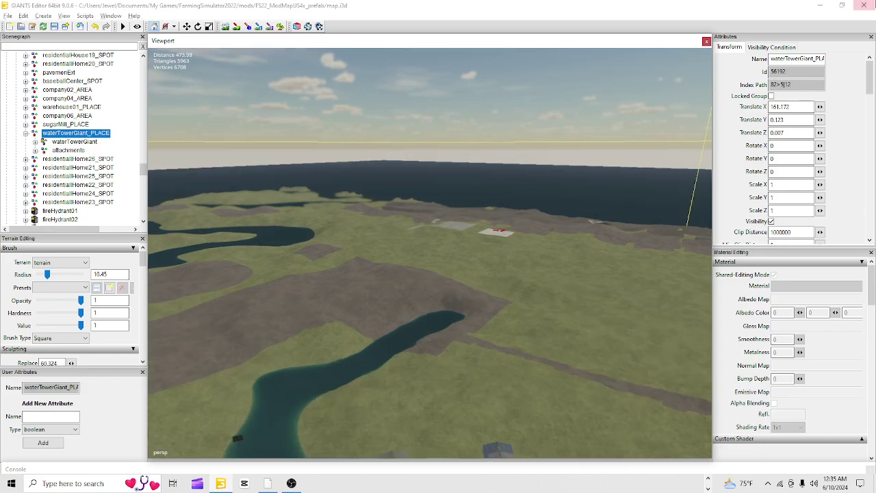
pyautogui.keyDown('alt'); pyautogui.moveTo(431, 342); pyautogui.dragTo(767, 27, button='right'); pyautogui.keyUp('alt')
pyautogui.keyDown('alt'); pyautogui.moveTo(410, 304); pyautogui.dragTo(860, 5, button='right'); pyautogui.keyUp('alt')
pyautogui.keyDown('alt'); pyautogui.moveTo(405, 401); pyautogui.dragTo(808, 22, button='right'); pyautogui.keyUp('alt')
pyautogui.keyDown('alt'); pyautogui.moveTo(526, 303); pyautogui.dragTo(551, 250); pyautogui.keyUp('alt')
pyautogui.keyDown('alt'); pyautogui.moveTo(440, 342); pyautogui.dragTo(845, 4, button='right'); pyautogui.keyUp('alt')
pyautogui.keyDown('alt'); pyautogui.moveTo(479, 342); pyautogui.dragTo(807, 48, button='right'); pyautogui.keyUp('alt')
pyautogui.keyDown('alt'); pyautogui.moveTo(431, 360); pyautogui.dragTo(686, 170, button='right'); pyautogui.keyUp('alt')
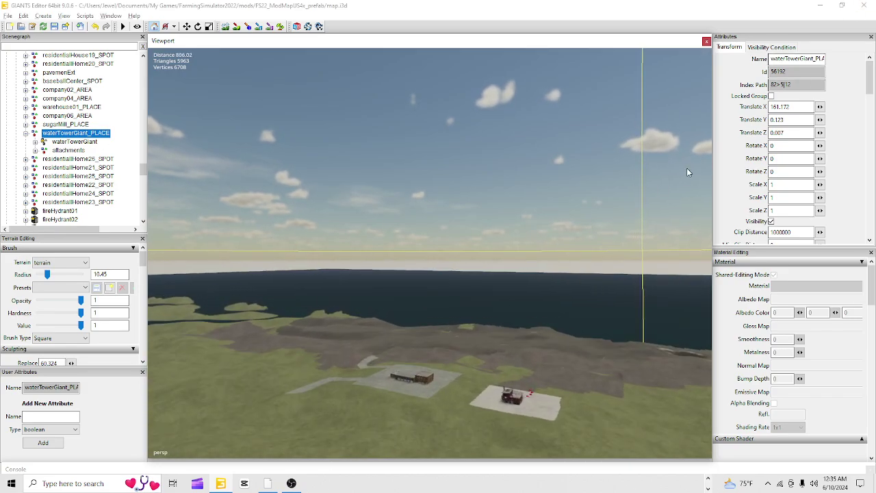
pyautogui.keyDown('alt'); pyautogui.moveTo(596, 219); pyautogui.dragTo(537, 338); pyautogui.keyUp('alt')
pyautogui.keyDown('alt'); pyautogui.moveTo(415, 338); pyautogui.dragTo(705, 110, button='right'); pyautogui.keyUp('alt')
pyautogui.keyDown('alt'); pyautogui.moveTo(434, 349); pyautogui.dragTo(705, 110, button='right'); pyautogui.keyUp('alt')
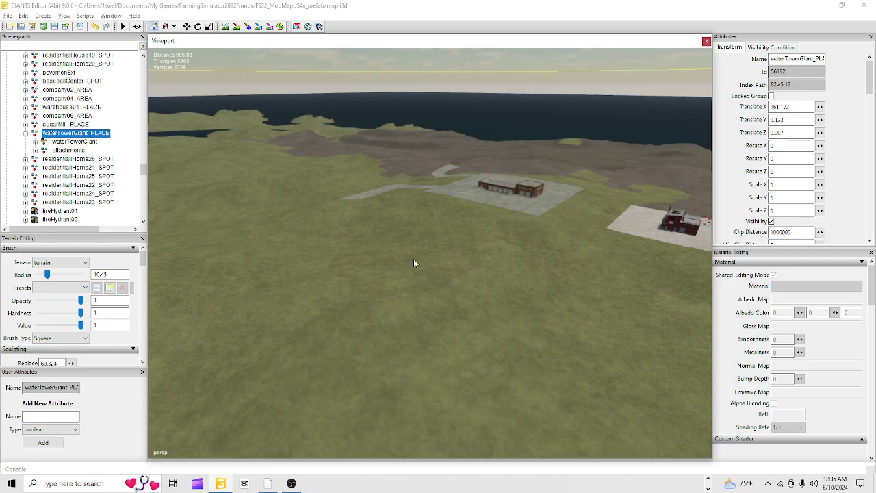
pyautogui.keyDown('alt'); pyautogui.moveTo(413, 258); pyautogui.dragTo(472, 223); pyautogui.keyUp('alt')
pyautogui.keyDown('alt'); pyautogui.moveTo(386, 329); pyautogui.dragTo(705, 103, button='right'); pyautogui.keyUp('alt')
pyautogui.keyDown('alt'); pyautogui.moveTo(456, 347); pyautogui.dragTo(726, 95, button='right'); pyautogui.keyUp('alt')
pyautogui.keyDown('alt'); pyautogui.moveTo(431, 308); pyautogui.dragTo(515, 309); pyautogui.keyUp('alt')
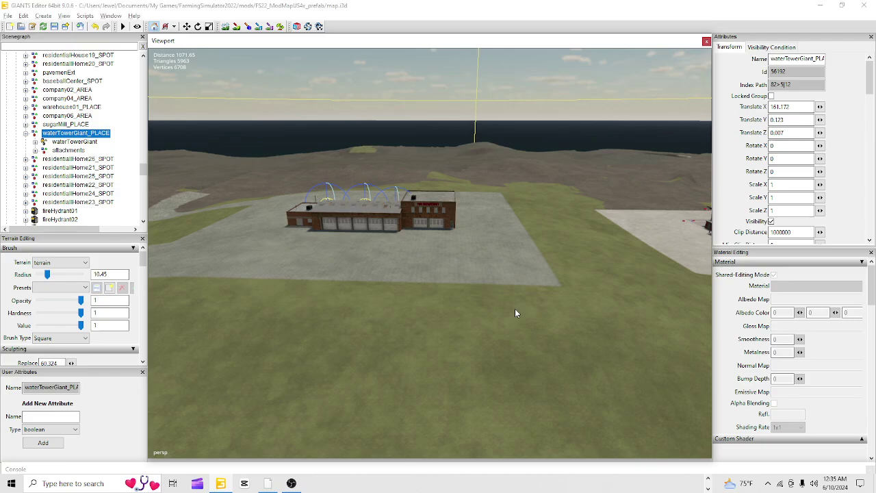
pyautogui.keyDown('alt'); pyautogui.moveTo(503, 314); pyautogui.dragTo(708, 117, button='right'); pyautogui.keyUp('alt')
pyautogui.keyDown('alt'); pyautogui.moveTo(616, 185); pyautogui.dragTo(652, 325); pyautogui.keyUp('alt')
pyautogui.rightClick(321, 292)
pyautogui.click(493, 233)
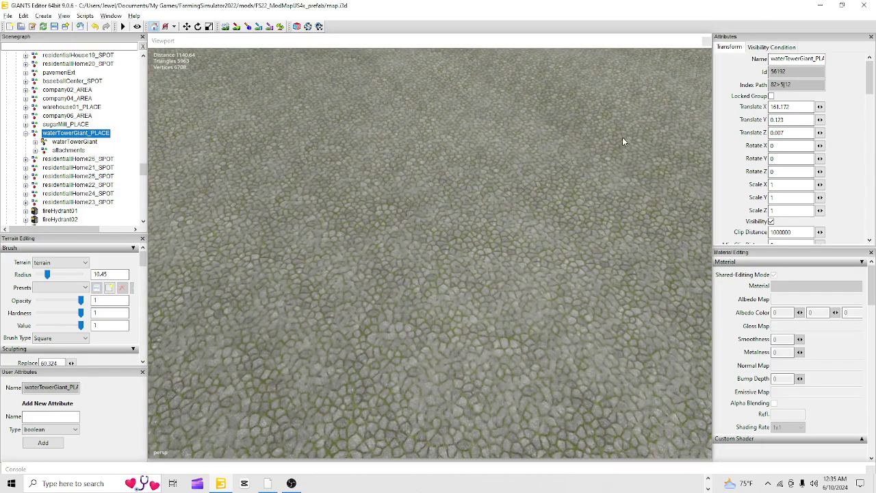
pyautogui.keyDown('alt'); pyautogui.moveTo(622, 138); pyautogui.dragTo(325, 355, button='right'); pyautogui.keyUp('alt')
pyautogui.keyDown('alt'); pyautogui.moveTo(370, 363); pyautogui.dragTo(328, 331); pyautogui.keyUp('alt')
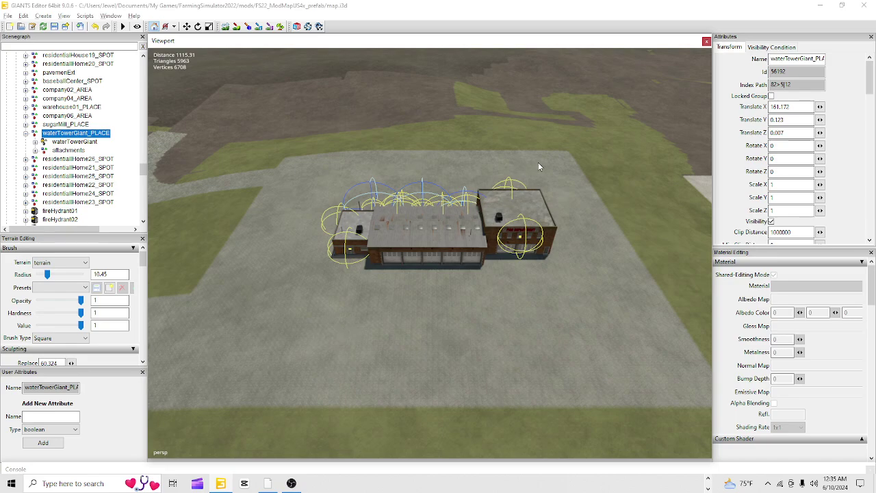
# Step: Place the water tower on the lot's back corner behind the fire department, at Translate X -1042.179 and Translate Z 186.367
pyautogui.hotkey('ctrl', 'b')
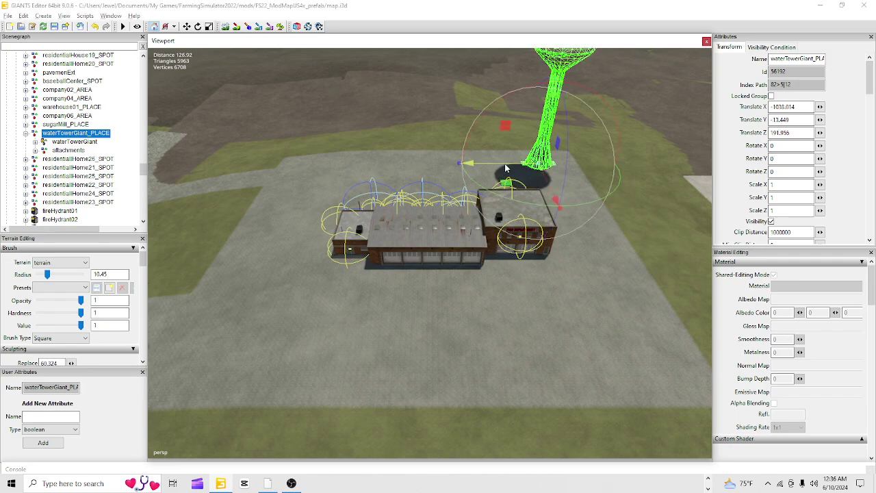
pyautogui.moveTo(506, 168); pyautogui.dragTo(523, 161)
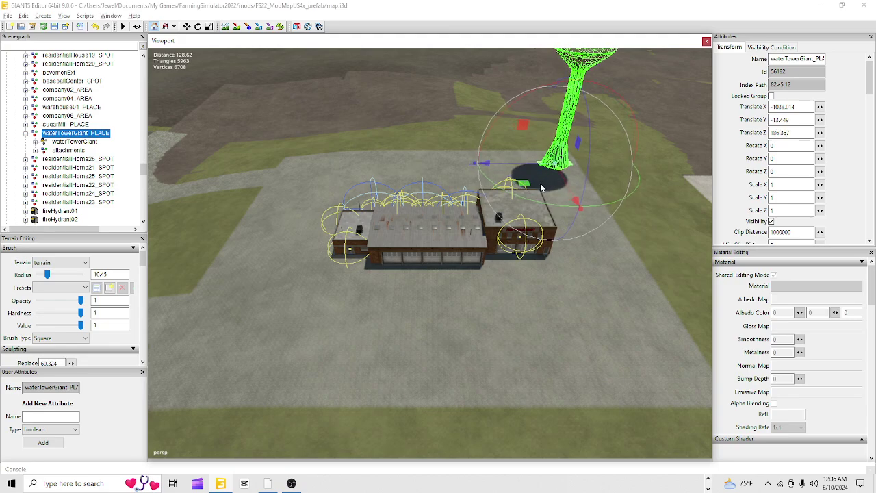
pyautogui.moveTo(561, 183); pyautogui.dragTo(552, 183)
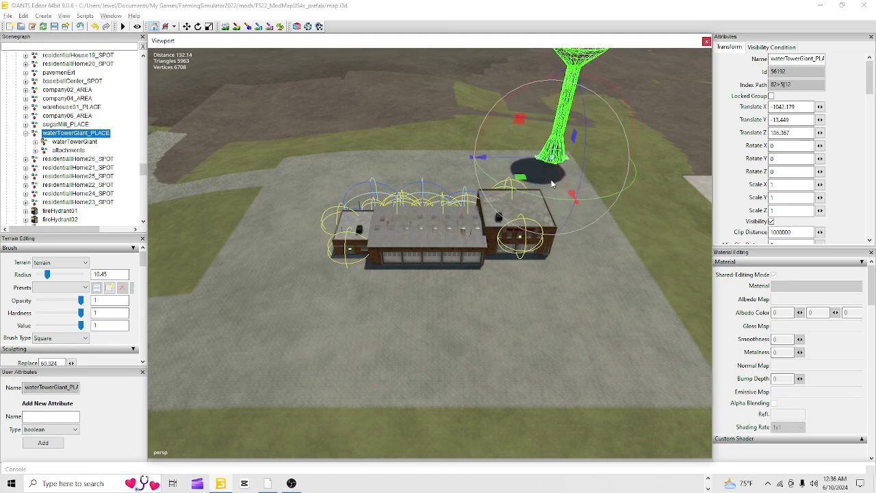
# Step: Examine the water tower's base from all sides, checking how it sits on the cobblestone and near the lot's grass edge
pyautogui.keyDown('alt'); pyautogui.moveTo(474, 262); pyautogui.dragTo(489, 268); pyautogui.keyUp('alt')
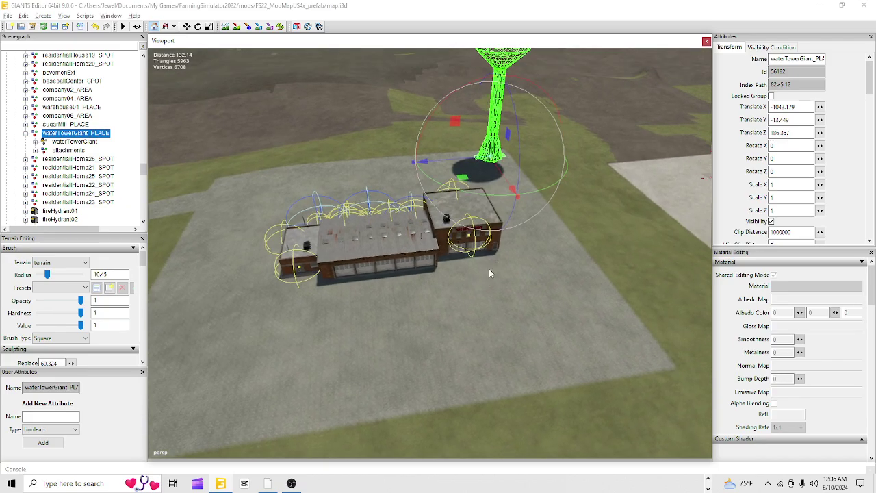
pyautogui.keyDown('alt'); pyautogui.moveTo(488, 268); pyautogui.dragTo(742, 4, button='right'); pyautogui.keyUp('alt')
pyautogui.keyDown('alt'); pyautogui.moveTo(483, 228); pyautogui.dragTo(411, 233); pyautogui.keyUp('alt')
pyautogui.keyDown('alt'); pyautogui.moveTo(383, 250); pyautogui.dragTo(608, 5, button='right'); pyautogui.keyUp('alt')
pyautogui.keyDown('alt'); pyautogui.moveTo(580, 63); pyautogui.dragTo(411, 211); pyautogui.keyUp('alt')
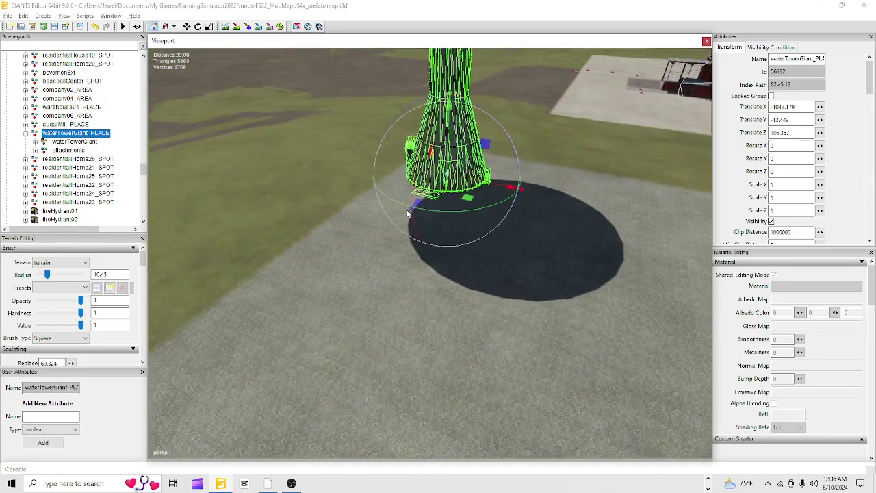
pyautogui.keyDown('alt'); pyautogui.moveTo(411, 211); pyautogui.dragTo(473, 159, button='right'); pyautogui.keyUp('alt')
pyautogui.keyDown('alt'); pyautogui.moveTo(445, 213); pyautogui.dragTo(513, 150, button='right'); pyautogui.keyUp('alt')
pyautogui.keyDown('alt'); pyautogui.moveTo(473, 199); pyautogui.dragTo(465, 123); pyautogui.keyUp('alt')
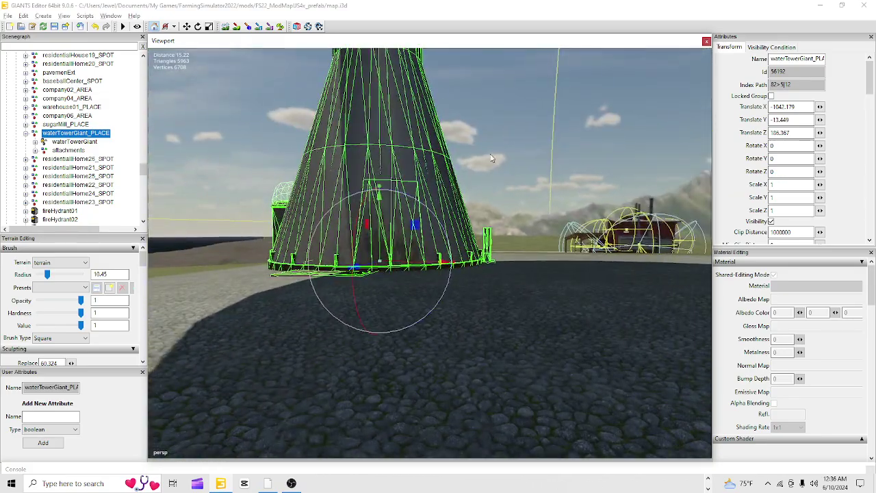
pyautogui.keyDown('alt'); pyautogui.moveTo(431, 195); pyautogui.dragTo(482, 150, button='right'); pyautogui.keyUp('alt')
pyautogui.keyDown('alt'); pyautogui.moveTo(483, 151); pyautogui.dragTo(460, 173); pyautogui.keyUp('alt')
pyautogui.keyDown('alt'); pyautogui.moveTo(460, 174); pyautogui.dragTo(457, 147, button='right'); pyautogui.keyUp('alt')
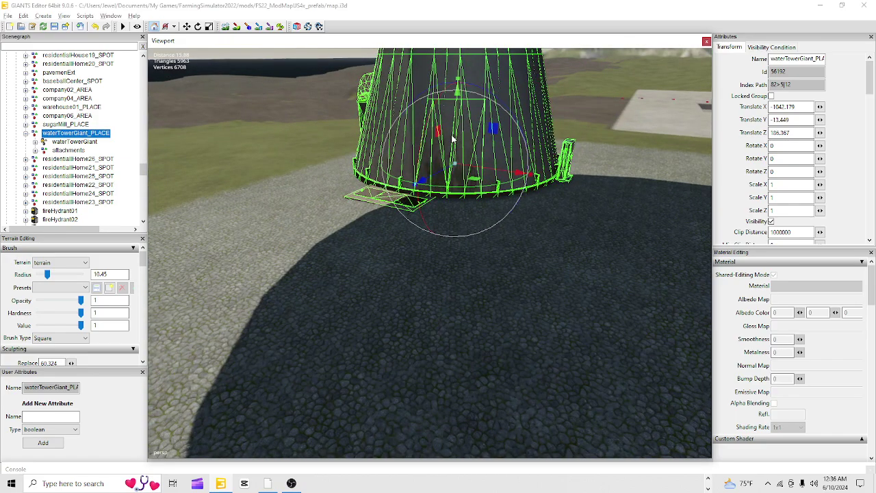
pyautogui.keyDown('alt'); pyautogui.moveTo(451, 154); pyautogui.dragTo(409, 219); pyautogui.keyUp('alt')
pyautogui.keyDown('alt'); pyautogui.moveTo(409, 219); pyautogui.dragTo(438, 154, button='right'); pyautogui.keyUp('alt')
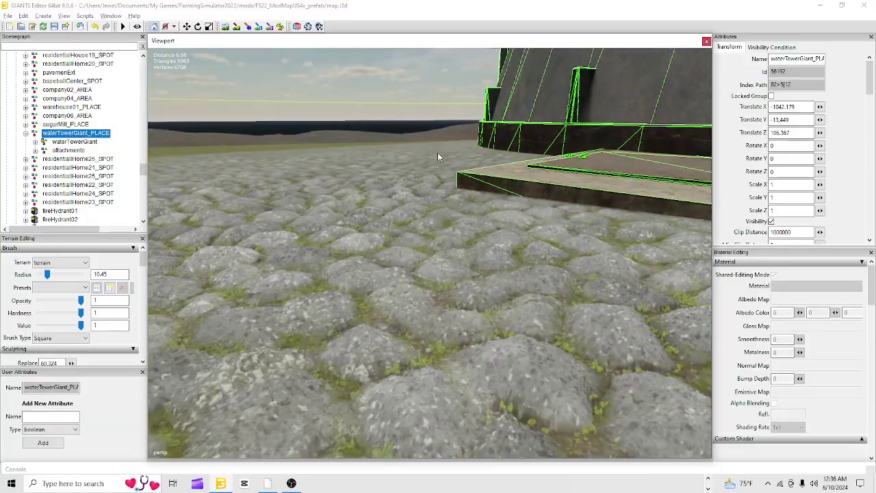
pyautogui.keyDown('alt'); pyautogui.moveTo(438, 153); pyautogui.dragTo(430, 241); pyautogui.keyUp('alt')
pyautogui.keyDown('alt'); pyautogui.moveTo(429, 241); pyautogui.dragTo(361, 249, button='right'); pyautogui.keyUp('alt')
pyautogui.keyDown('alt'); pyautogui.moveTo(361, 249); pyautogui.dragTo(427, 186); pyautogui.keyUp('alt')
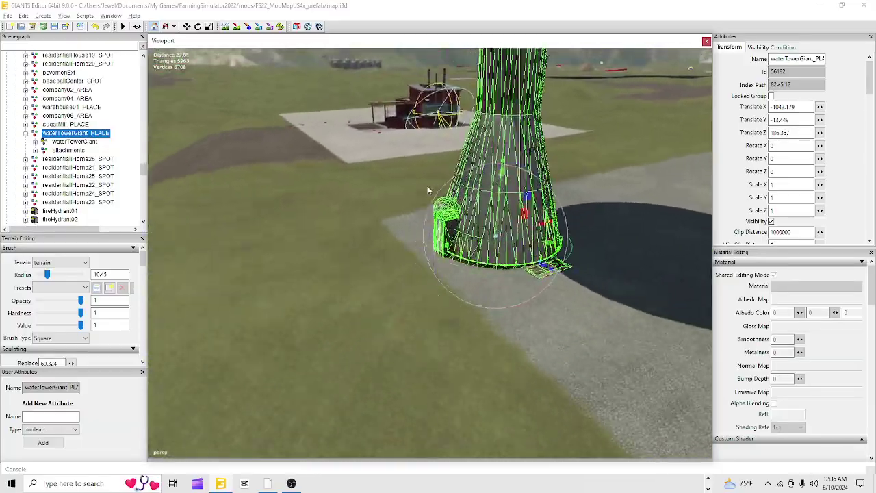
pyautogui.keyDown('alt'); pyautogui.moveTo(427, 185); pyautogui.dragTo(589, 121, button='right'); pyautogui.keyUp('alt')
pyautogui.keyDown('alt'); pyautogui.moveTo(589, 122); pyautogui.dragTo(442, 117); pyautogui.keyUp('alt')
pyautogui.keyDown('alt'); pyautogui.moveTo(442, 117); pyautogui.dragTo(379, 252, button='right'); pyautogui.keyUp('alt')
pyautogui.keyDown('alt'); pyautogui.moveTo(380, 252); pyautogui.dragTo(494, 247); pyautogui.keyUp('alt')
pyautogui.keyDown('alt'); pyautogui.moveTo(582, 87); pyautogui.dragTo(390, 244, button='right'); pyautogui.keyUp('alt')
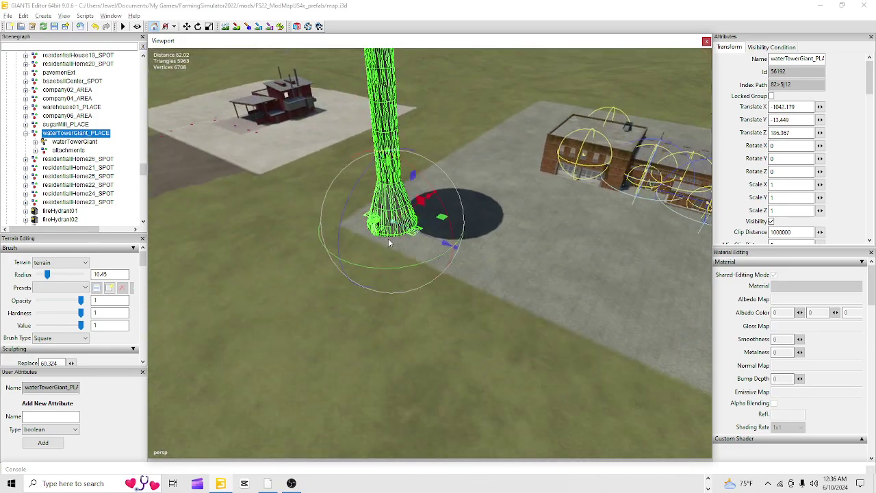
# Step: Rotate the water tower about its vertical axis to Rotate Y 19.134, with Rotate X and Rotate Z at -180
pyautogui.keyDown('alt'); pyautogui.moveTo(415, 211); pyautogui.dragTo(367, 352); pyautogui.keyUp('alt')
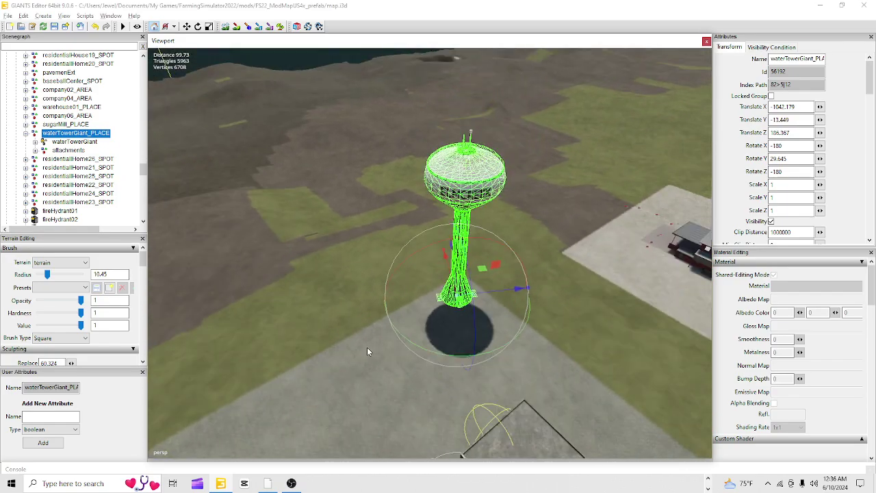
pyautogui.moveTo(490, 352); pyautogui.dragTo(481, 372)
pyautogui.scroll(5, 481, 372)
pyautogui.keyDown('alt'); pyautogui.moveTo(393, 352); pyautogui.dragTo(336, 210); pyautogui.keyUp('alt')
pyautogui.scroll(-5, 336, 215)
pyautogui.moveTo(531, 262); pyautogui.dragTo(500, 319)
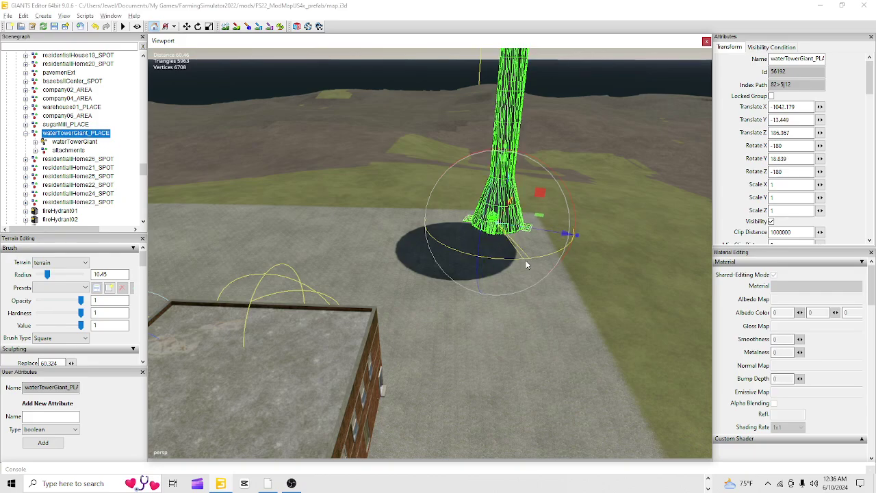
pyautogui.scroll(-6, 499, 319)
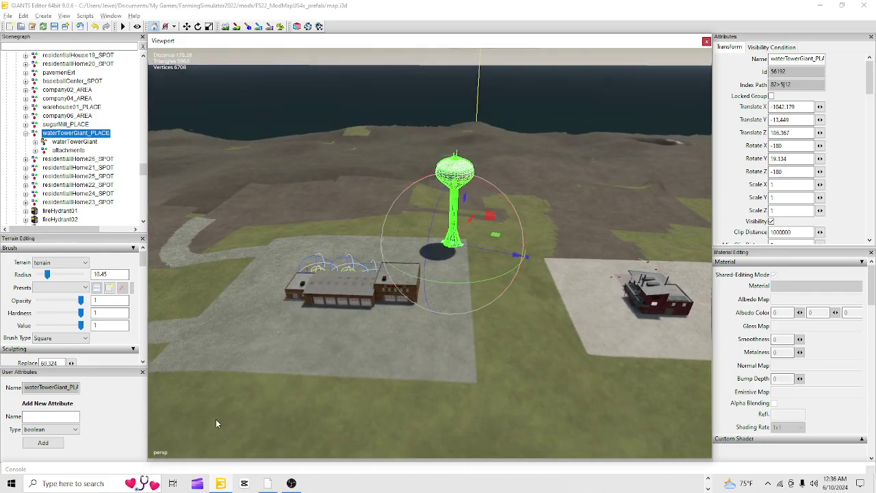
# Step: Deselect the water tower and examine how it stands behind the fire department from the front and both sides of the lot
pyautogui.click(469, 132)
pyautogui.keyDown('alt'); pyautogui.moveTo(469, 132); pyautogui.dragTo(457, 167); pyautogui.keyUp('alt')
pyautogui.click(457, 146)
pyautogui.scroll(-5, 375, 281)
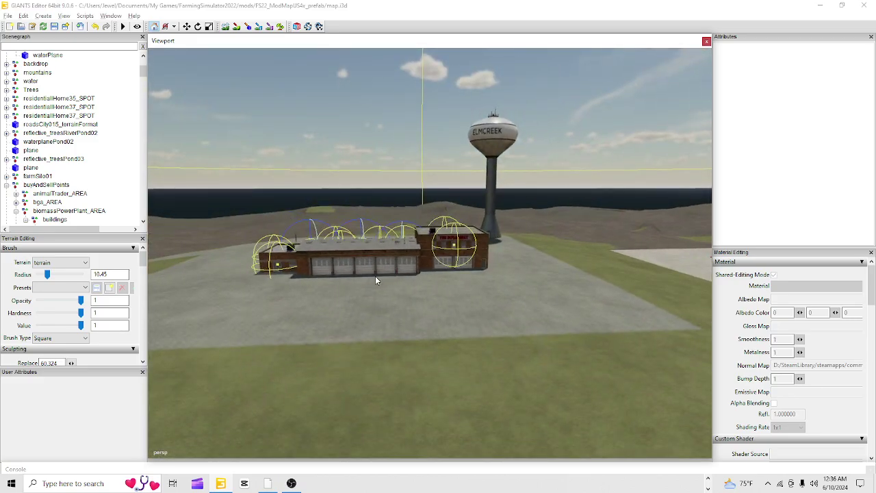
pyautogui.keyDown('alt'); pyautogui.moveTo(379, 263); pyautogui.dragTo(254, 339); pyautogui.keyUp('alt')
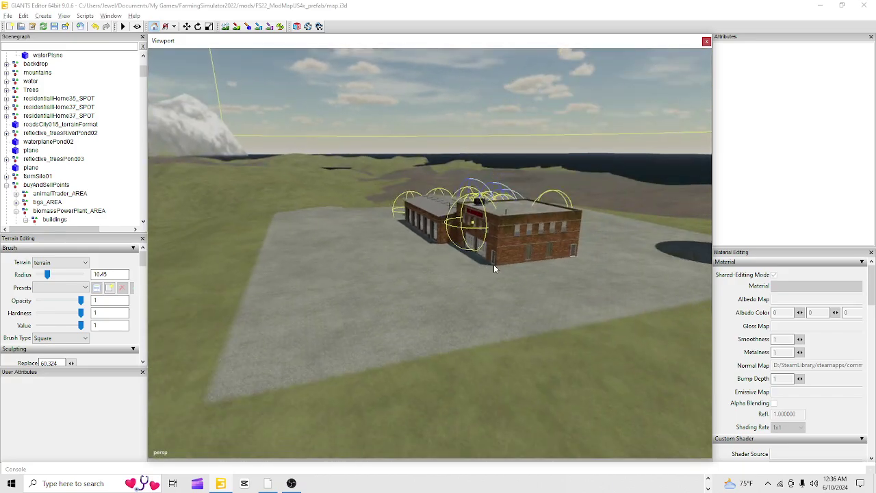
pyautogui.keyDown('alt'); pyautogui.moveTo(411, 314); pyautogui.dragTo(661, 303); pyautogui.keyUp('alt')
pyautogui.keyDown('alt'); pyautogui.moveTo(661, 304); pyautogui.dragTo(226, 479, button='right'); pyautogui.keyUp('alt')
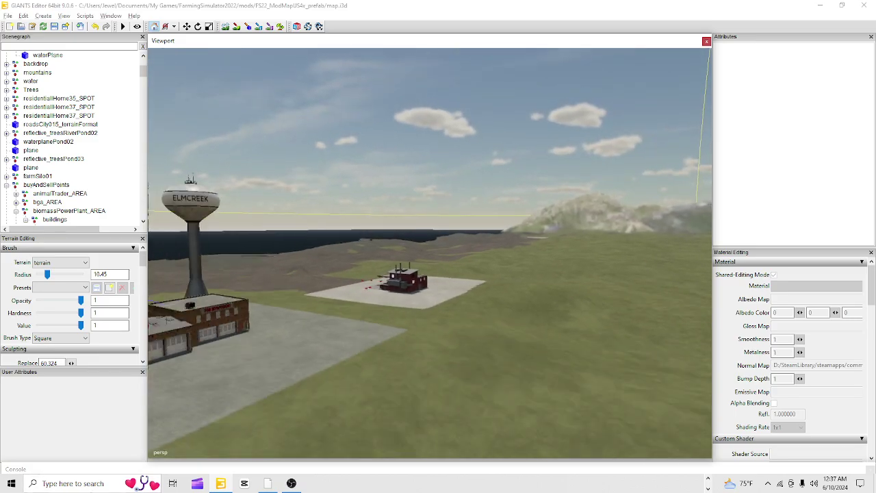
pyautogui.keyDown('alt'); pyautogui.moveTo(321, 367); pyautogui.dragTo(191, 406); pyautogui.keyUp('alt')
pyautogui.keyDown('alt'); pyautogui.moveTo(191, 405); pyautogui.dragTo(616, 109, button='right'); pyautogui.keyUp('alt')
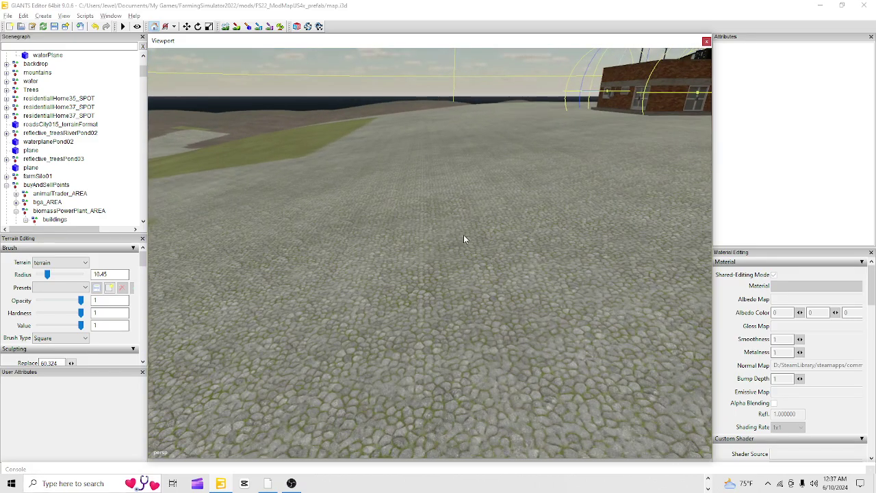
# Step: Examine the overall layout of the cobblestone lot, its curved driveways, the fire department and the water tower from across the grass
pyautogui.keyDown('alt'); pyautogui.moveTo(464, 239); pyautogui.dragTo(522, 231); pyautogui.keyUp('alt')
pyautogui.keyDown('alt'); pyautogui.moveTo(520, 231); pyautogui.dragTo(362, 309, button='right'); pyautogui.keyUp('alt')
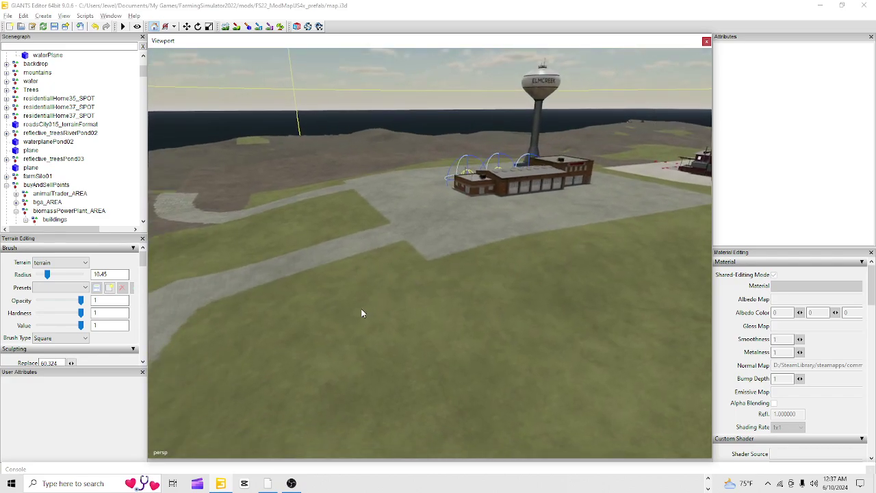
pyautogui.keyDown('alt'); pyautogui.moveTo(362, 309); pyautogui.dragTo(364, 293); pyautogui.keyUp('alt')
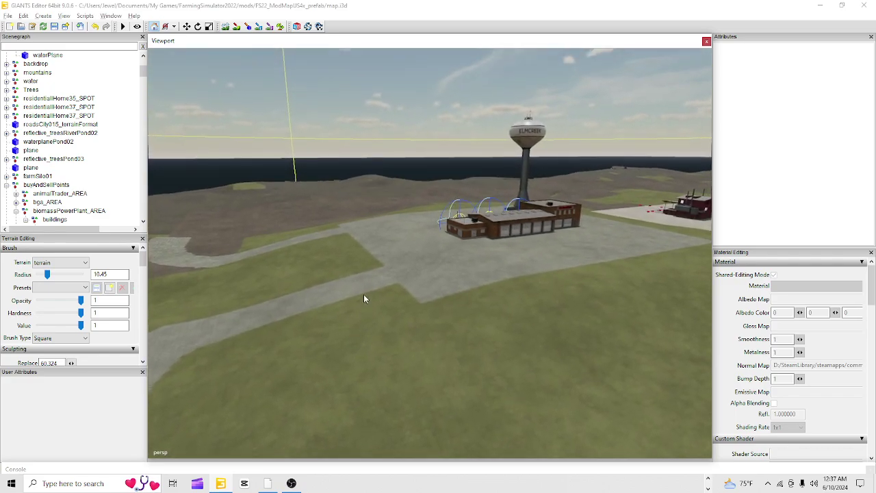
pyautogui.keyDown('alt'); pyautogui.moveTo(363, 294); pyautogui.dragTo(370, 284, button='right'); pyautogui.keyUp('alt')
pyautogui.keyDown('alt'); pyautogui.moveTo(310, 370); pyautogui.dragTo(445, 248, button='right'); pyautogui.keyUp('alt')
pyautogui.keyDown('alt'); pyautogui.moveTo(445, 248); pyautogui.dragTo(385, 253); pyautogui.keyUp('alt')
pyautogui.keyDown('alt'); pyautogui.moveTo(385, 253); pyautogui.dragTo(269, 373, button='right'); pyautogui.keyUp('alt')
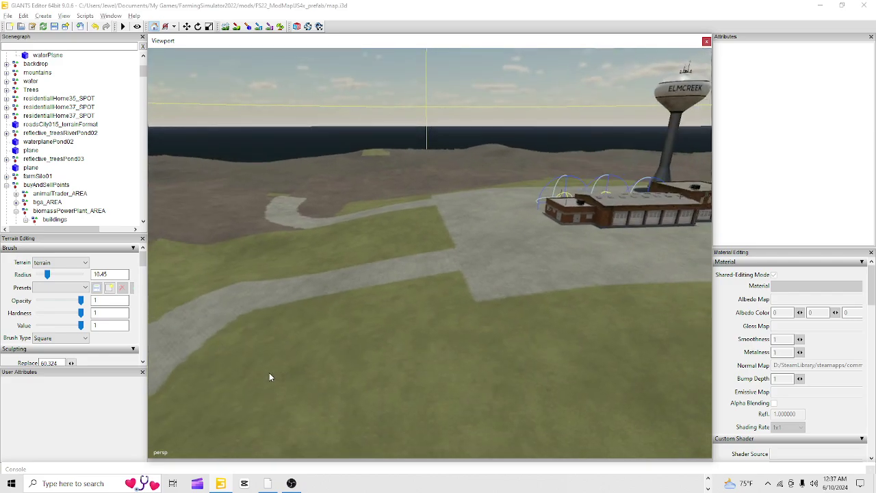
pyautogui.keyDown('alt'); pyautogui.moveTo(270, 342); pyautogui.dragTo(394, 324); pyautogui.keyUp('alt')
pyautogui.keyDown('alt'); pyautogui.moveTo(394, 325); pyautogui.dragTo(314, 347, button='right'); pyautogui.keyUp('alt')
pyautogui.keyDown('alt'); pyautogui.moveTo(315, 347); pyautogui.dragTo(285, 353); pyautogui.keyUp('alt')
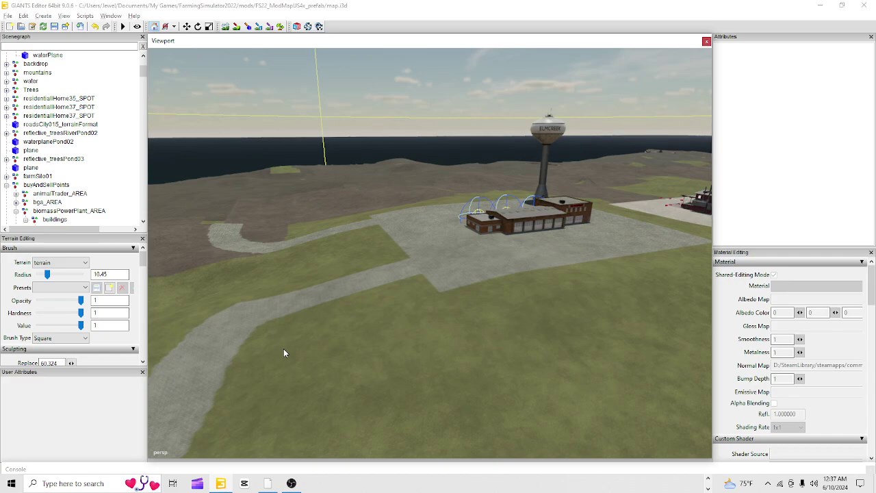